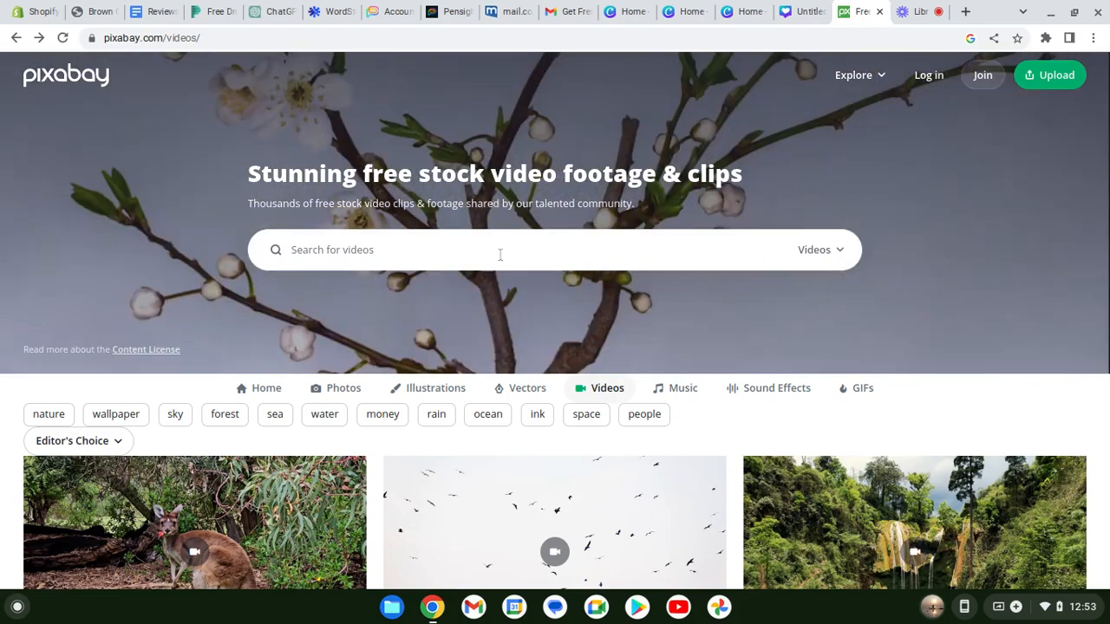
- Search the stock videos for "couples" and open the clip of the couple proposing on the beach at sunset
left_click(500, 253)
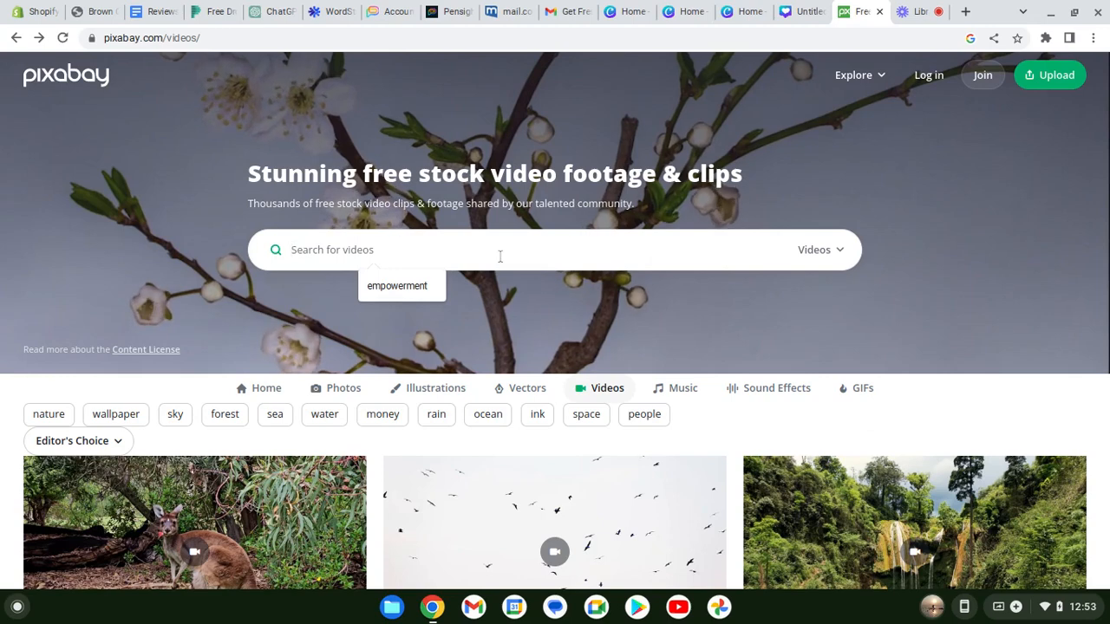
type("couples")
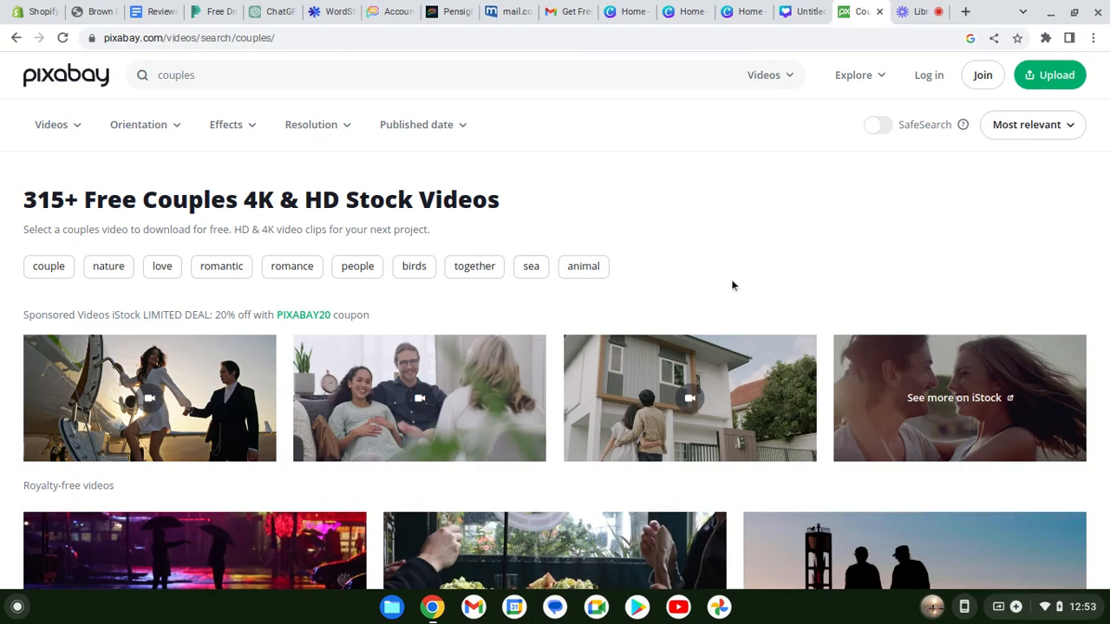
scroll(716, 225, "down", 1)
scroll(706, 260, "down", 2)
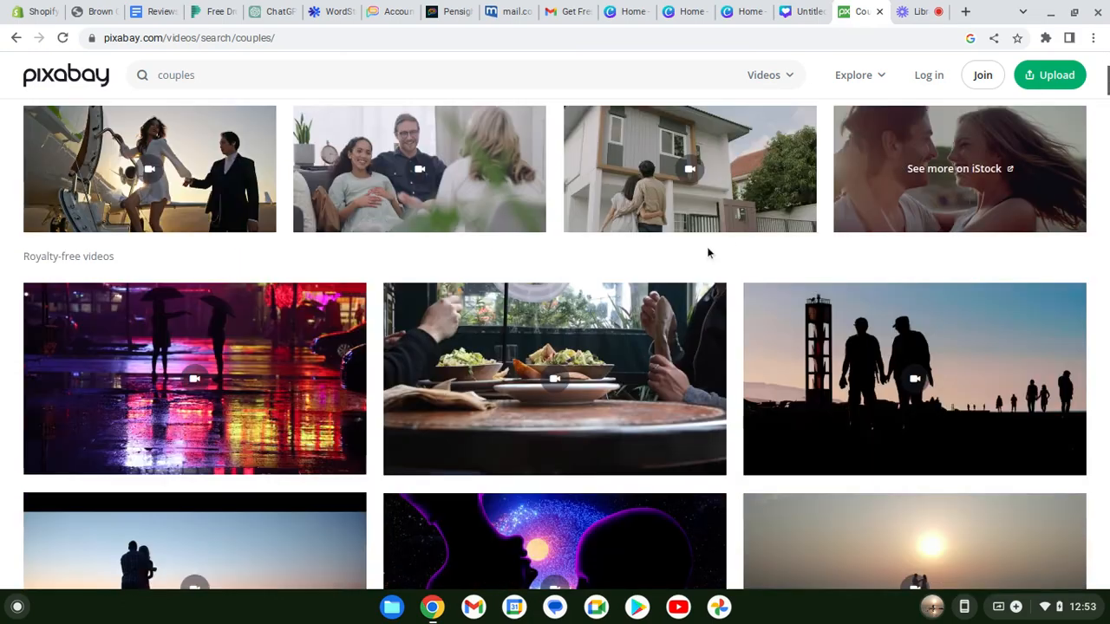
scroll(706, 251, "down", 2)
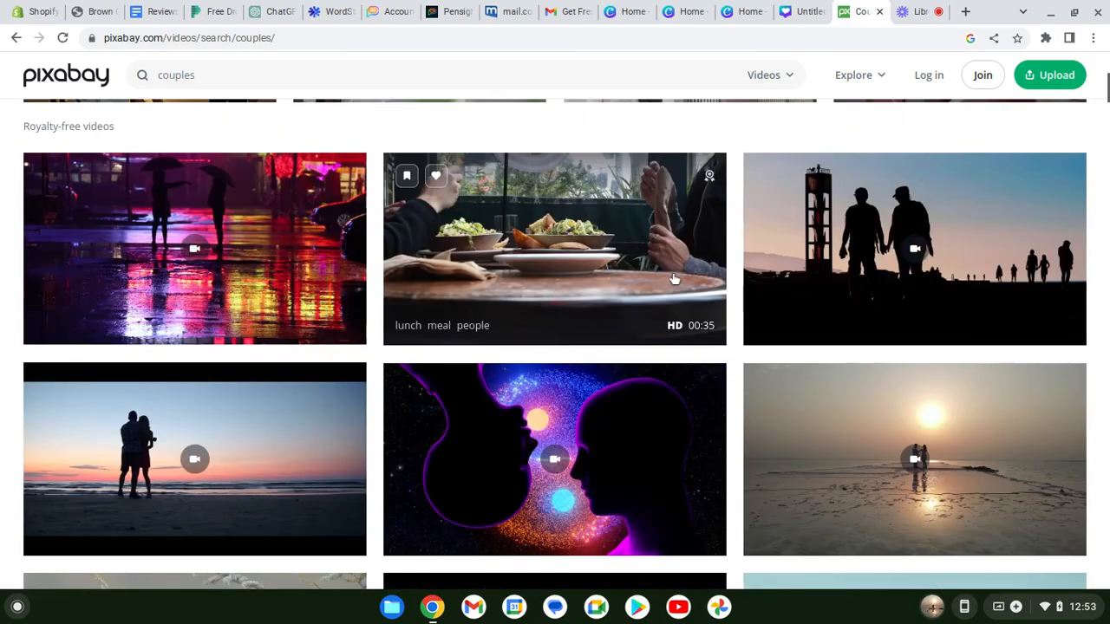
scroll(607, 238, "down", 1)
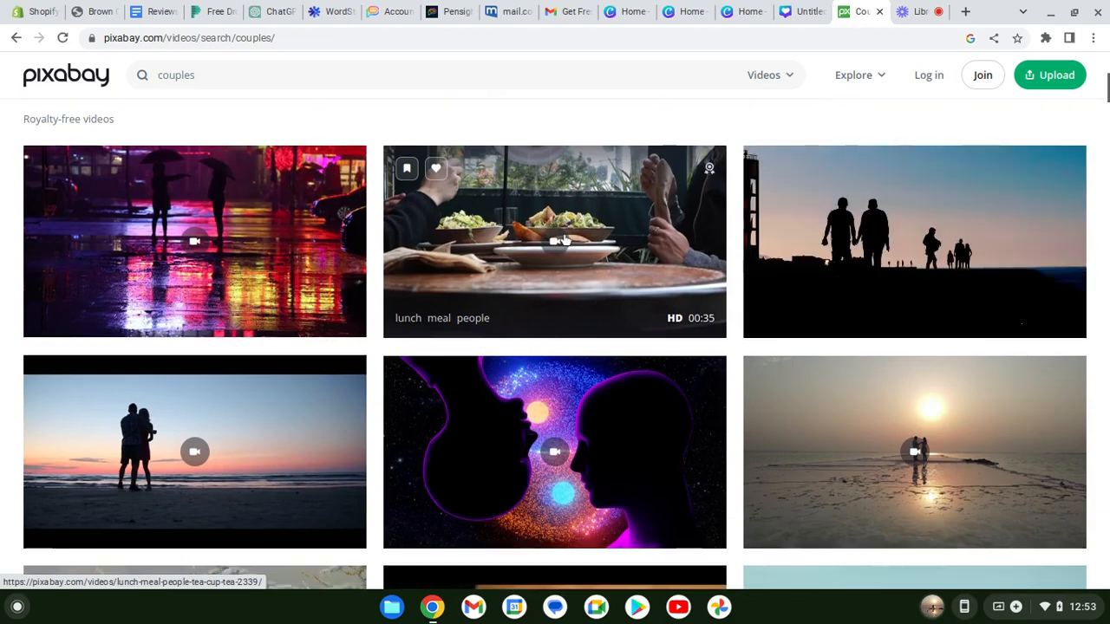
scroll(562, 239, "down", 2)
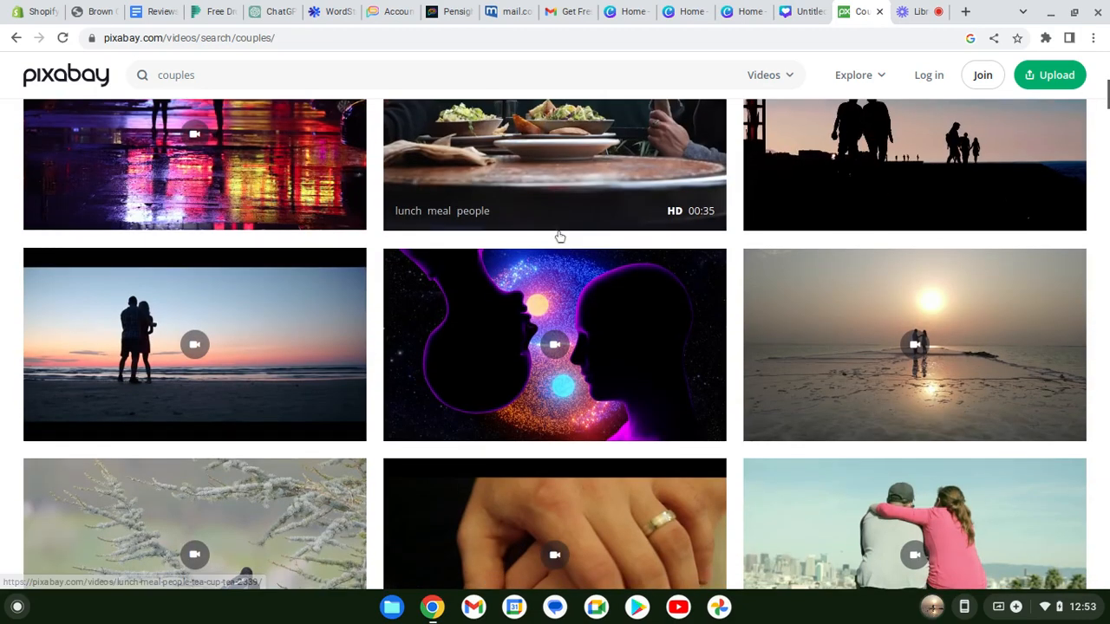
scroll(581, 241, "down", 2)
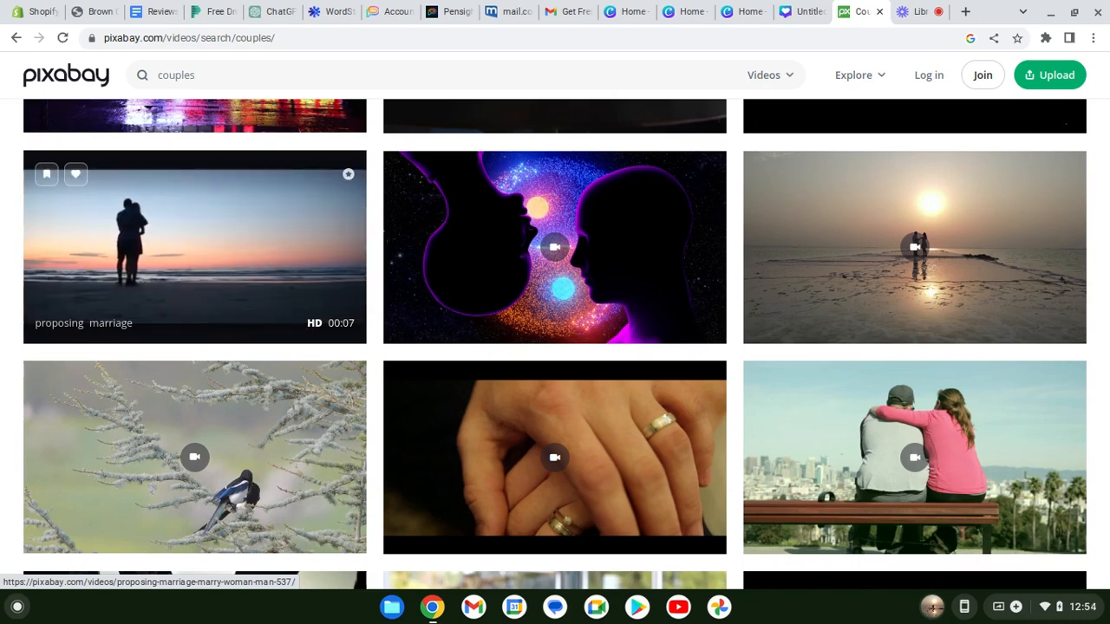
left_click(164, 240)
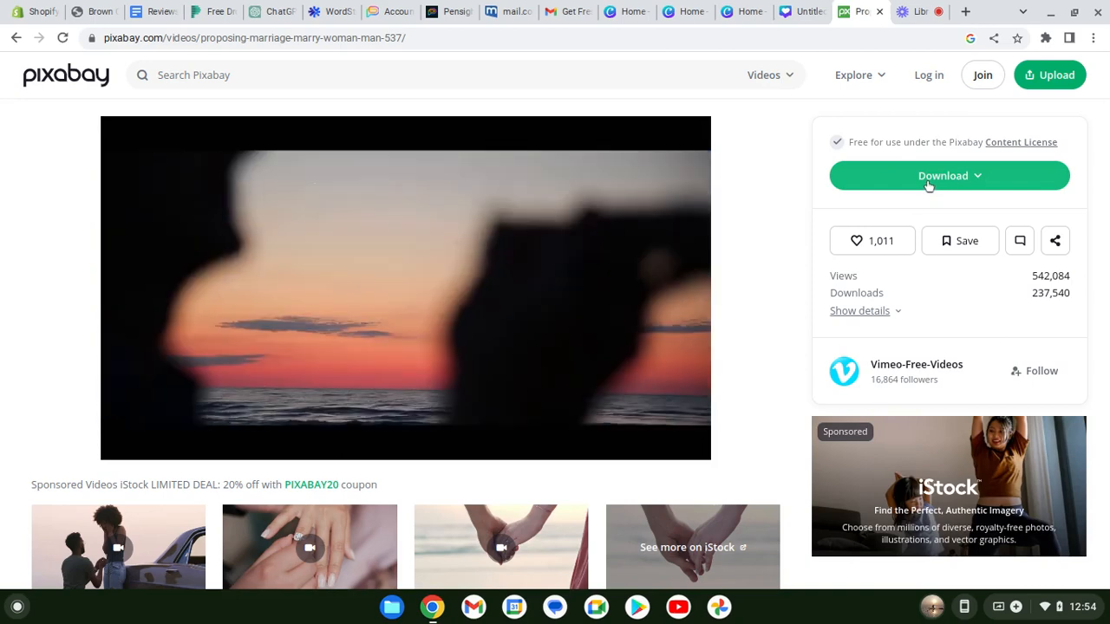
- Download the beach proposal clip as a 640×360 MP4 and close the thank-you dialog
left_click(924, 180)
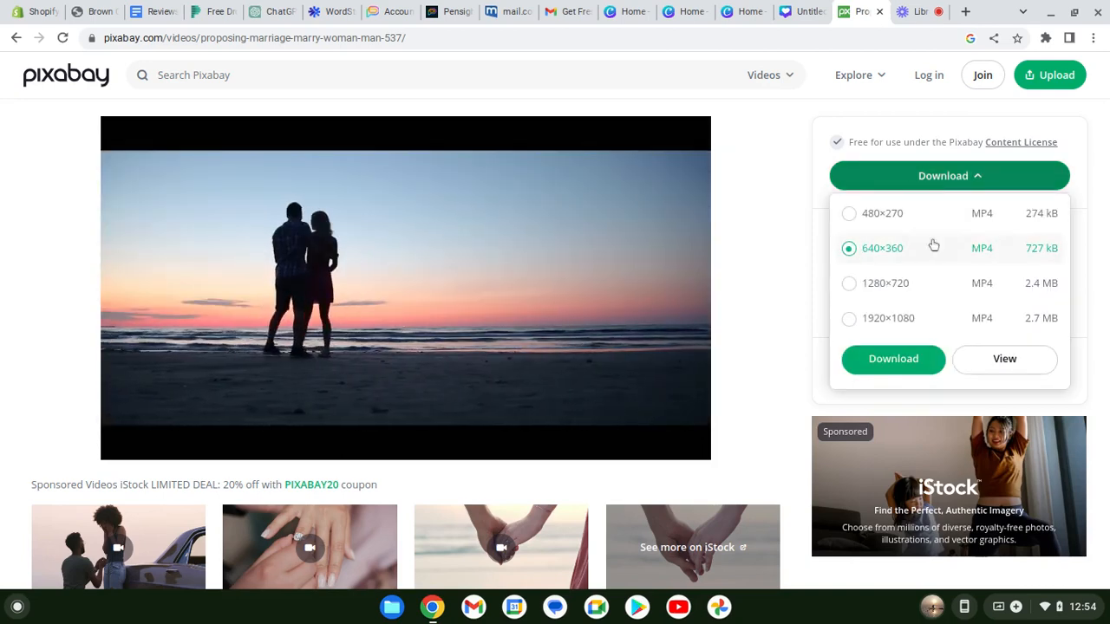
left_click(890, 361)
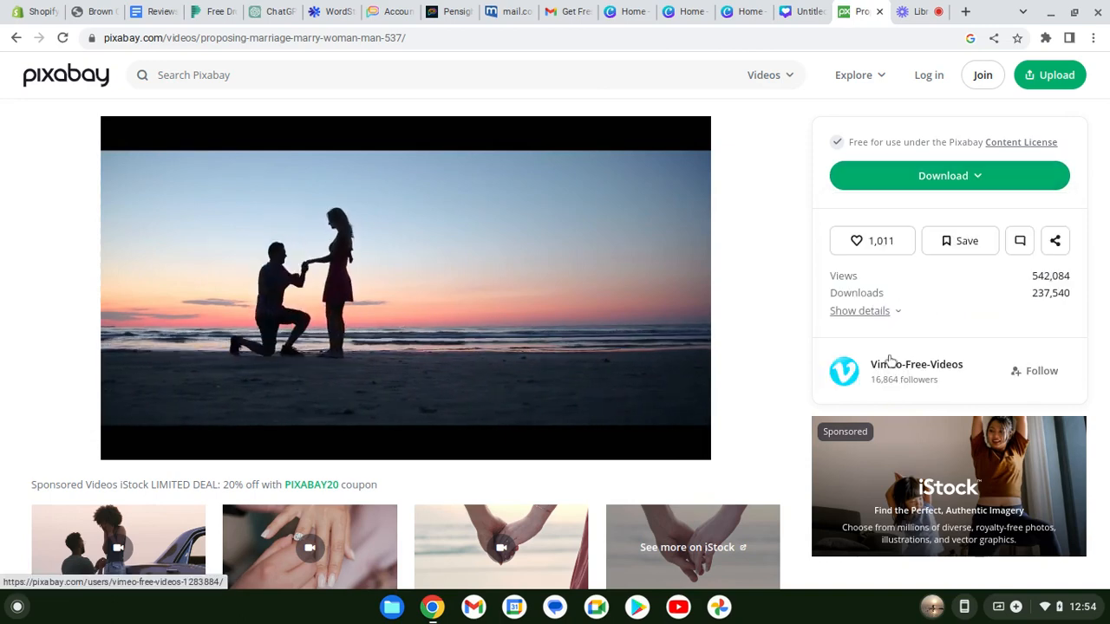
left_click(891, 361)
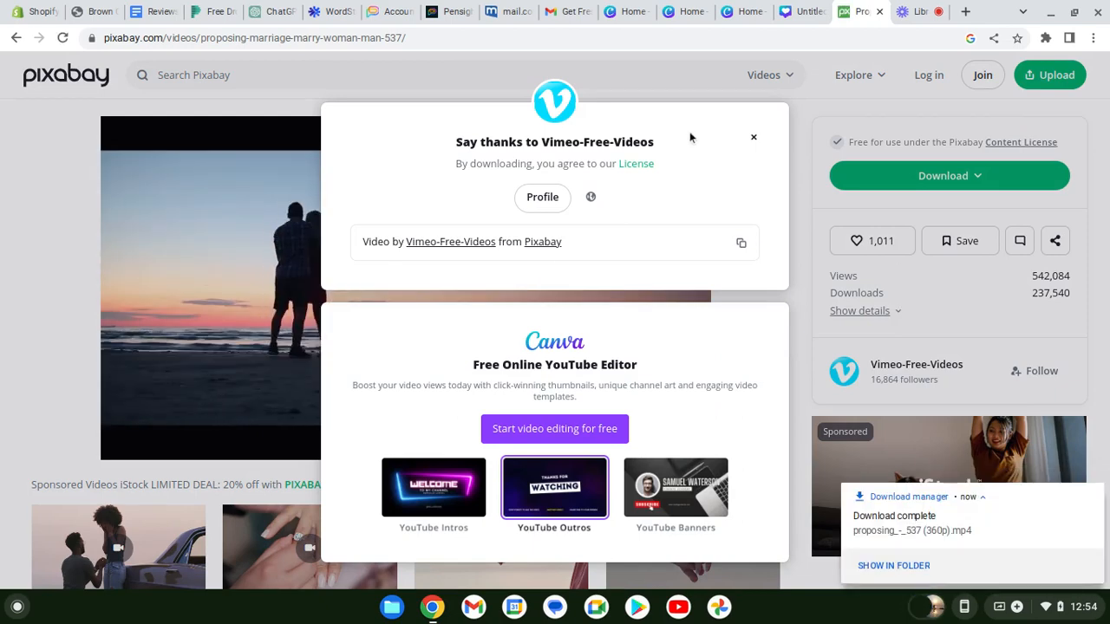
left_click(753, 137)
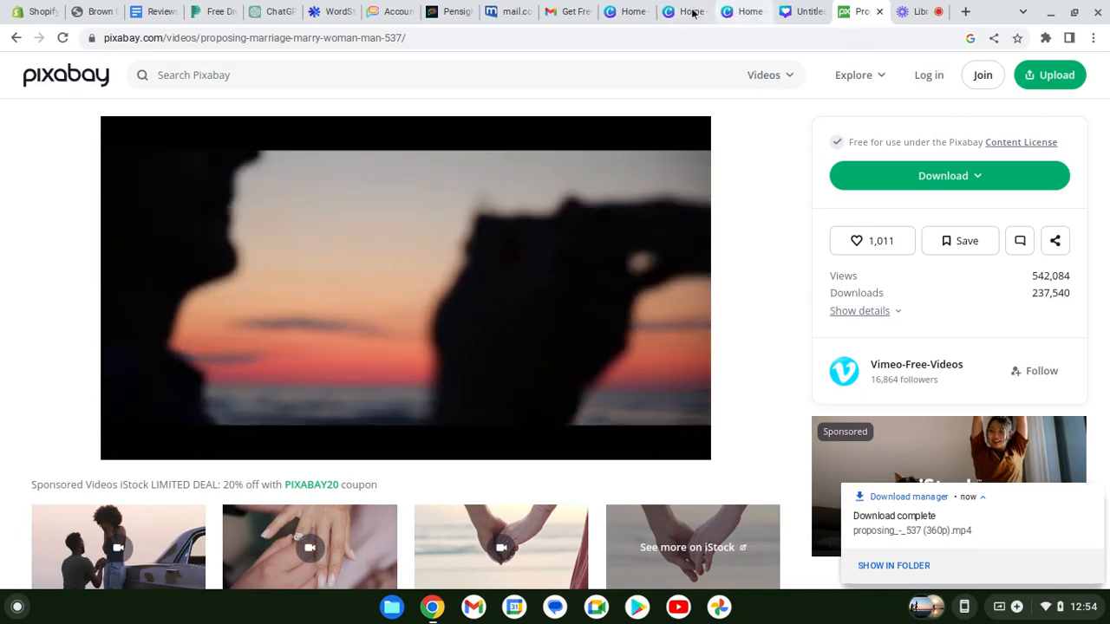
- Switch to Canva and create a blank Instagram Post (Square) design
left_click(688, 10)
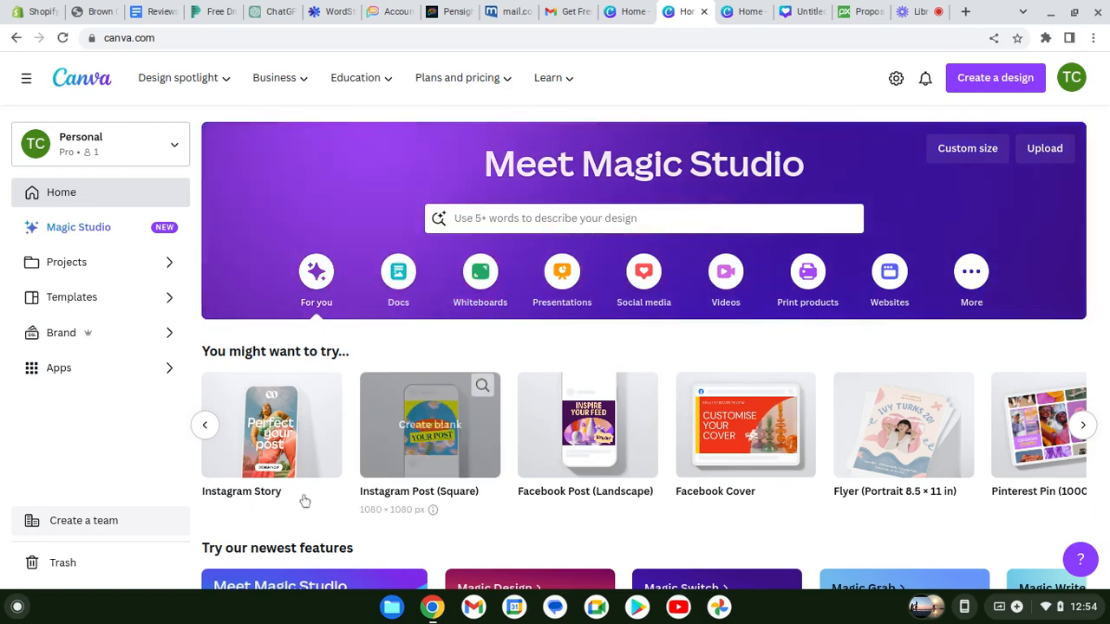
mouse_move(425, 438)
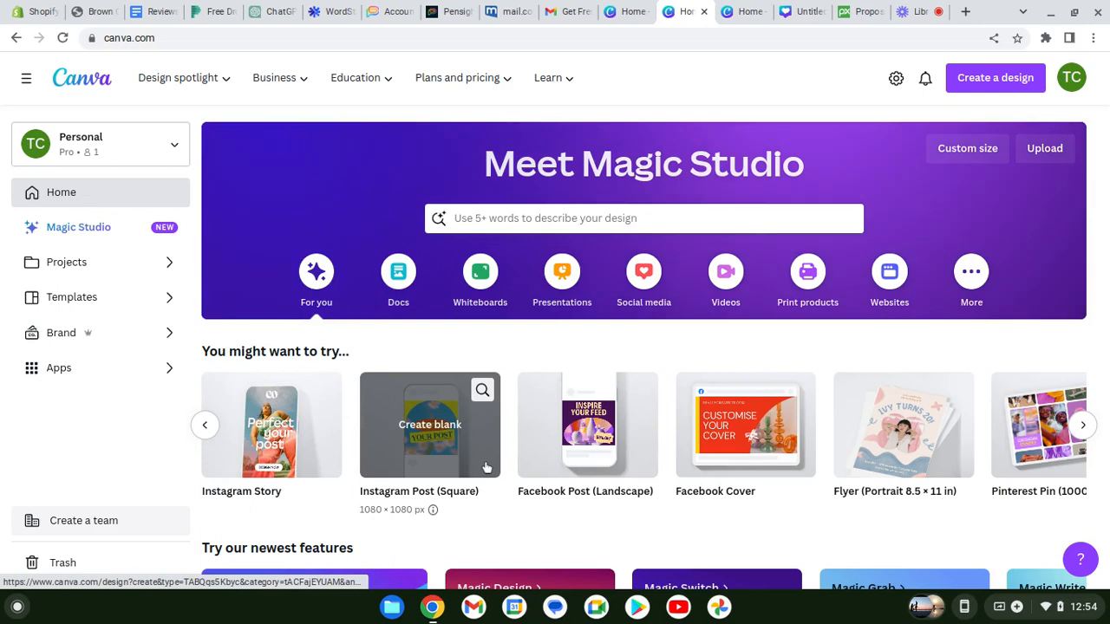
left_click(486, 468)
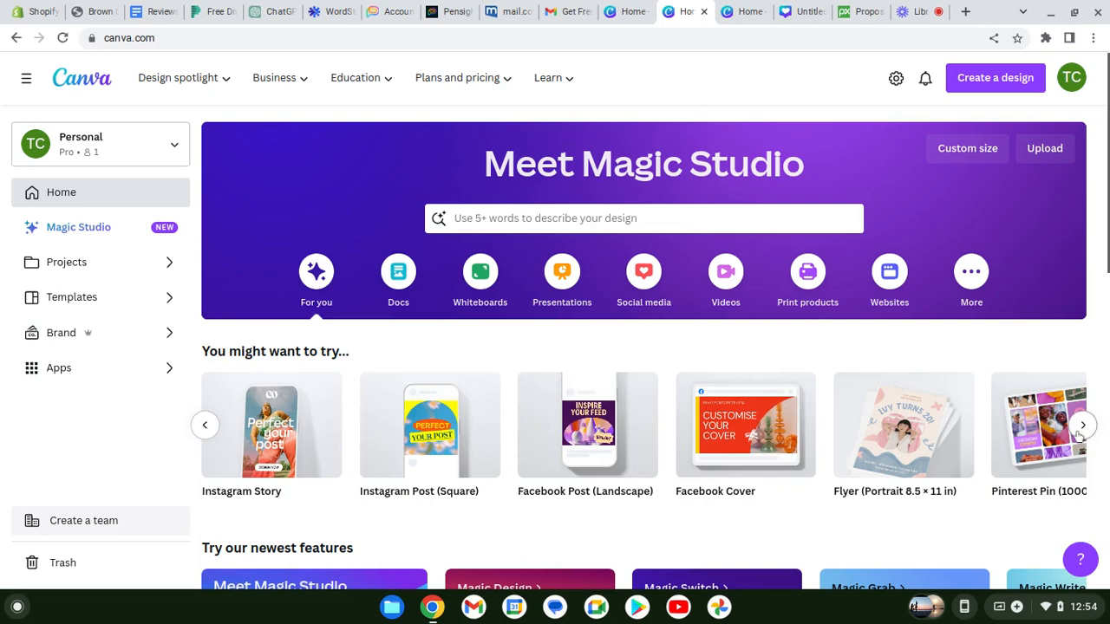
left_click(1084, 426)
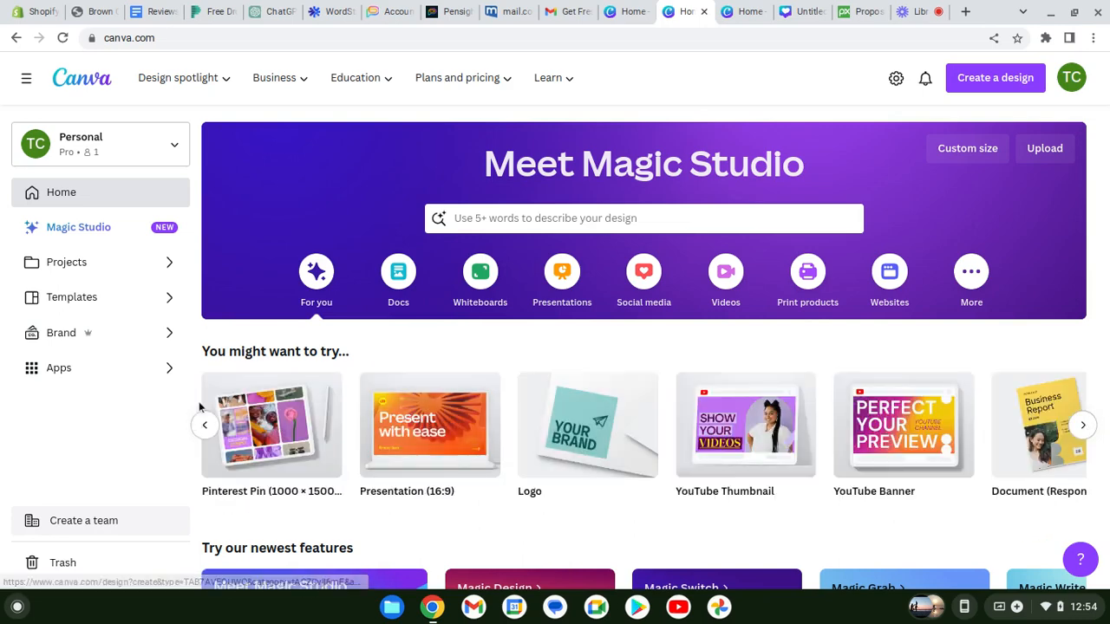
left_click(206, 426)
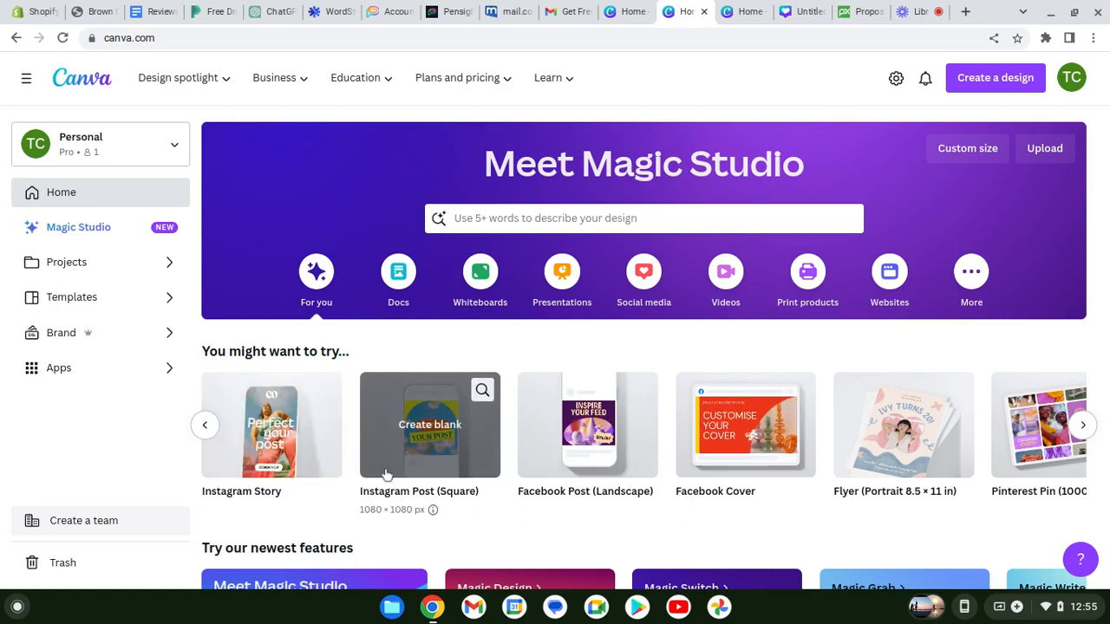
left_click(431, 426)
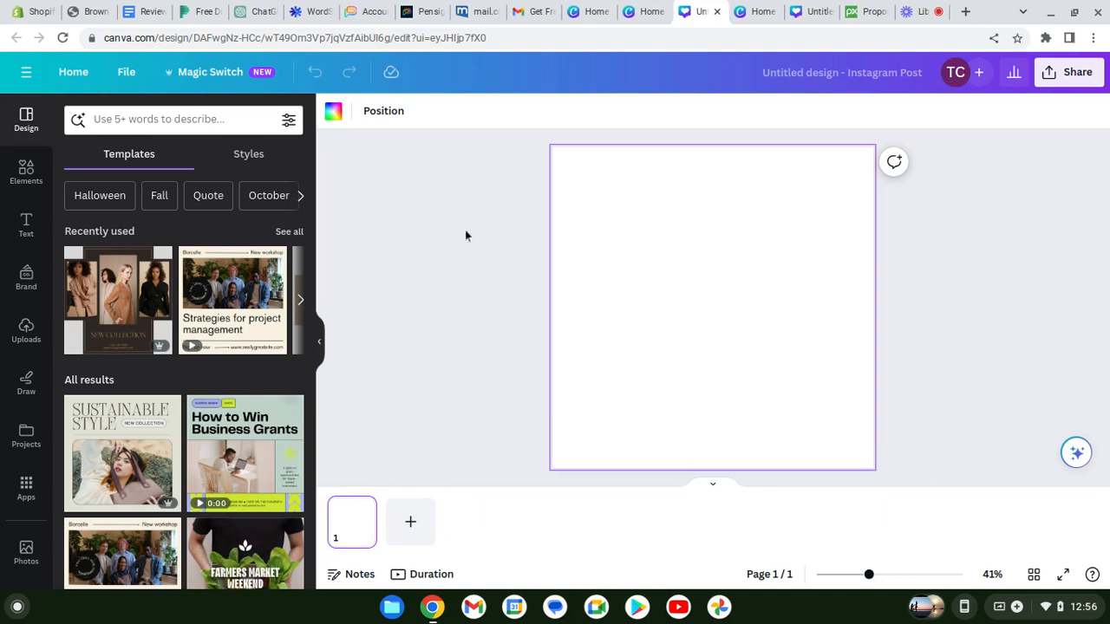
- Add a second blank page to the design, show the page thumbnails and select page 2
left_click(714, 489)
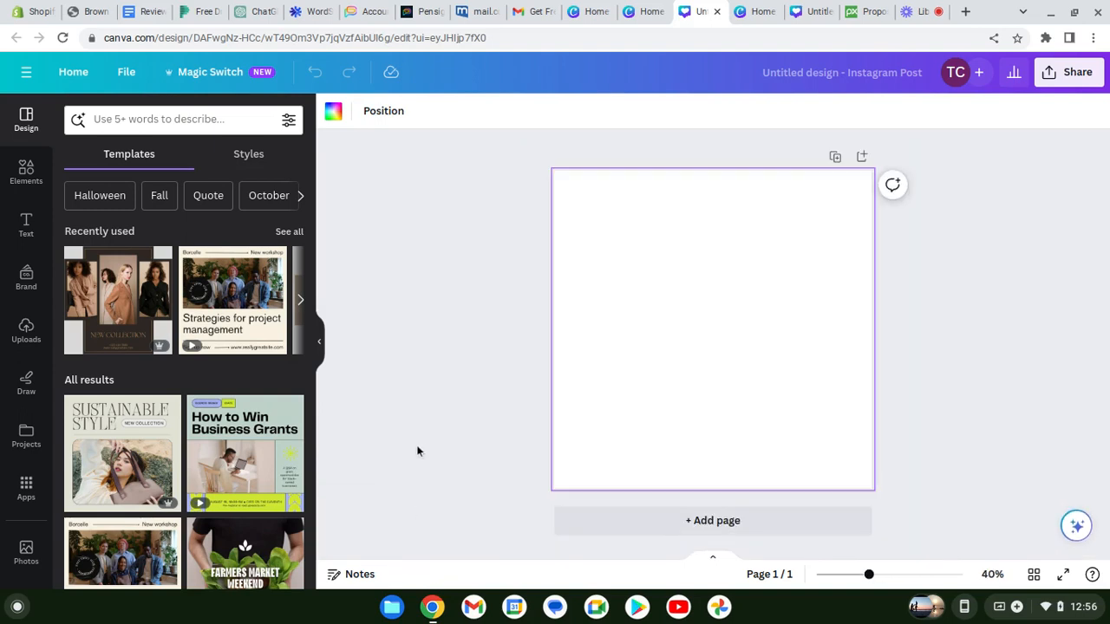
left_click(712, 521)
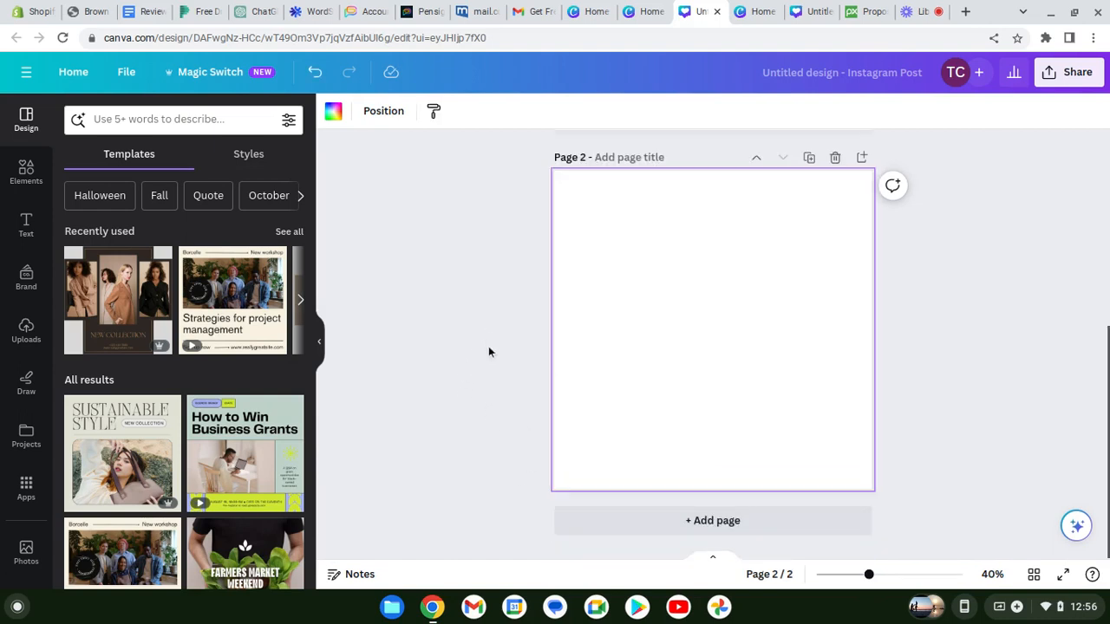
scroll(498, 379, "up", 4)
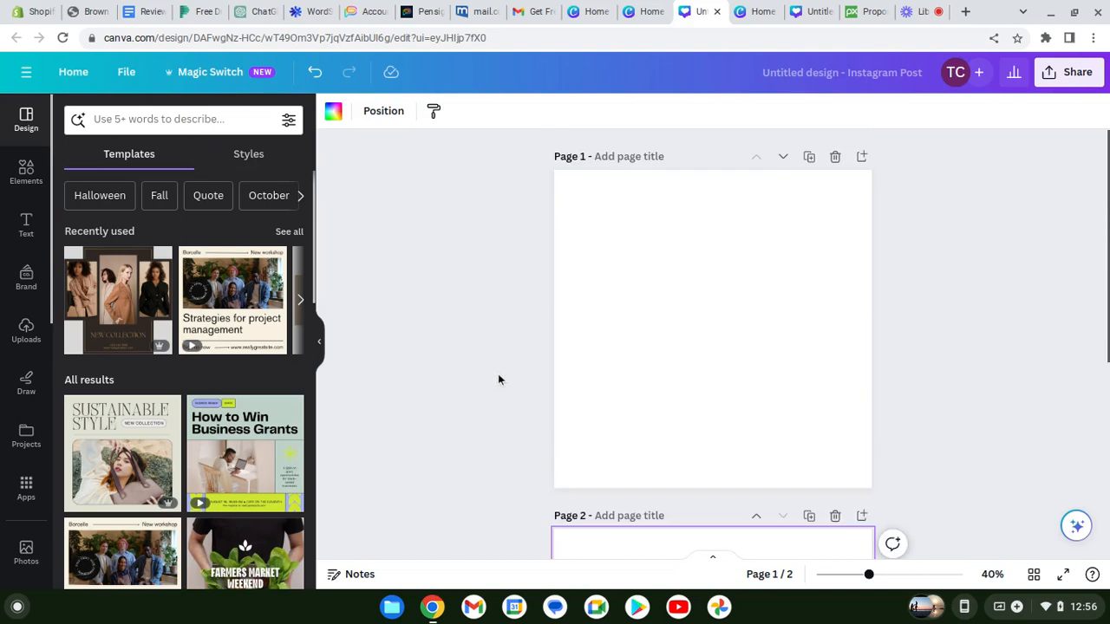
scroll(498, 380, "down", 4)
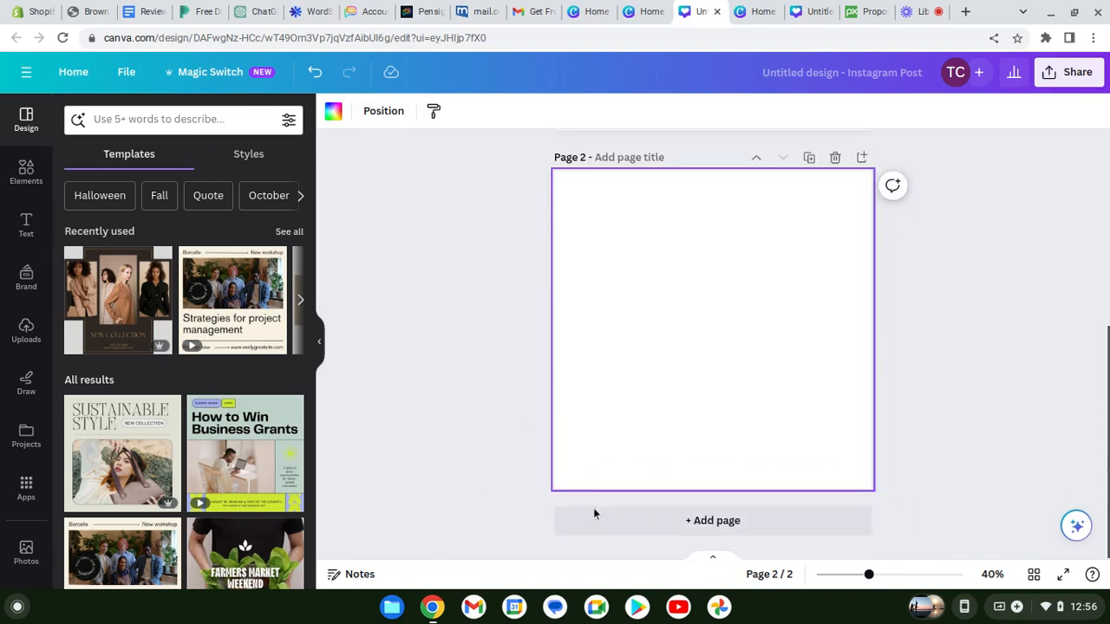
left_click(713, 565)
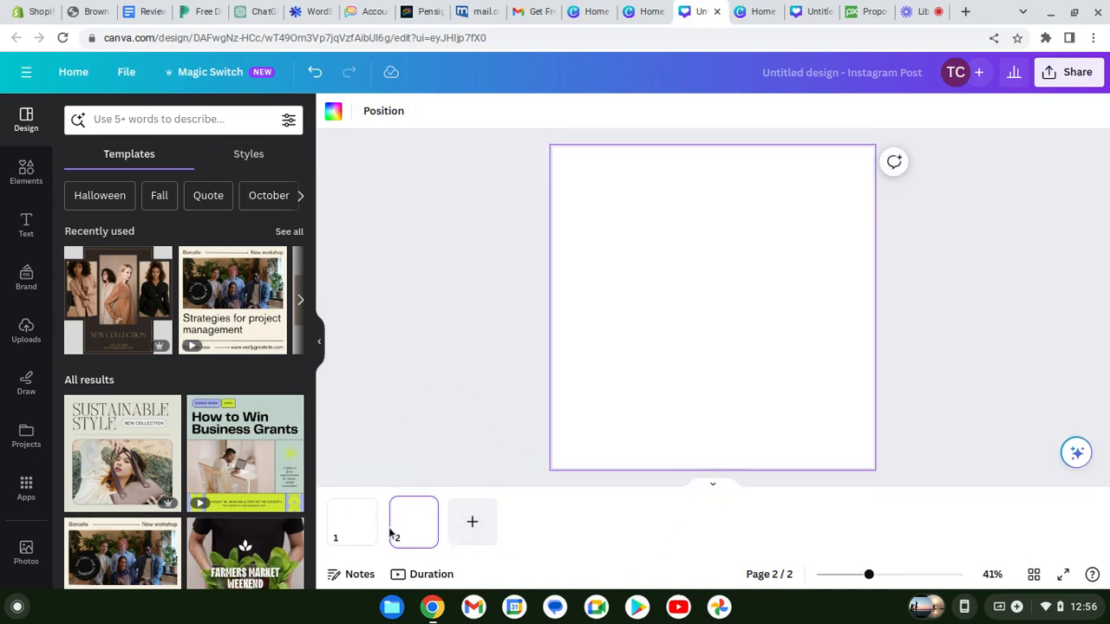
left_click(354, 530)
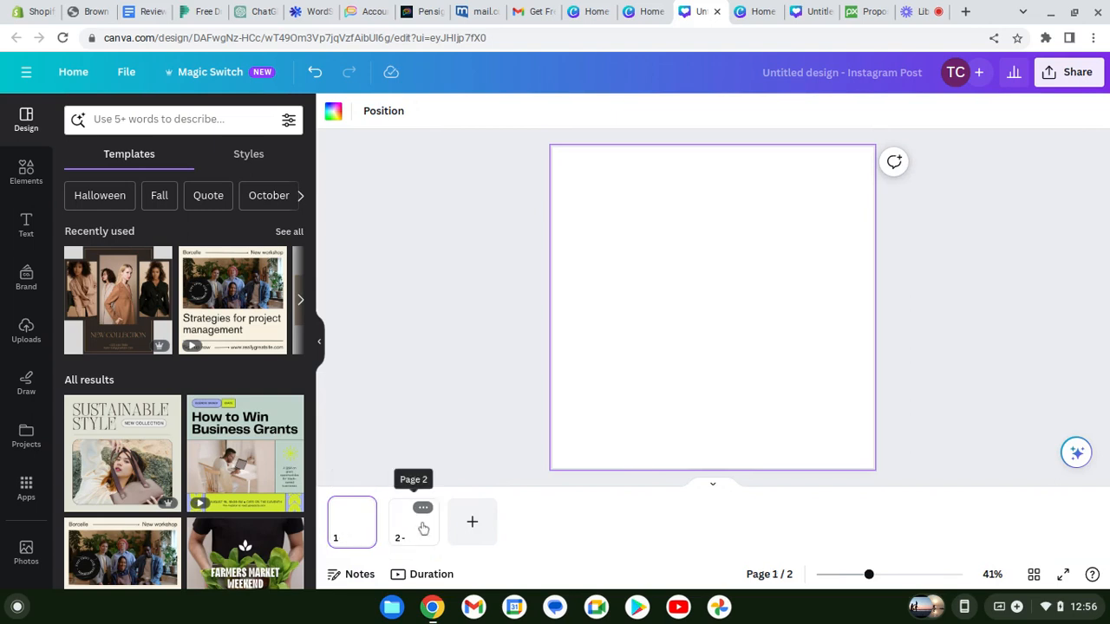
left_click(401, 529)
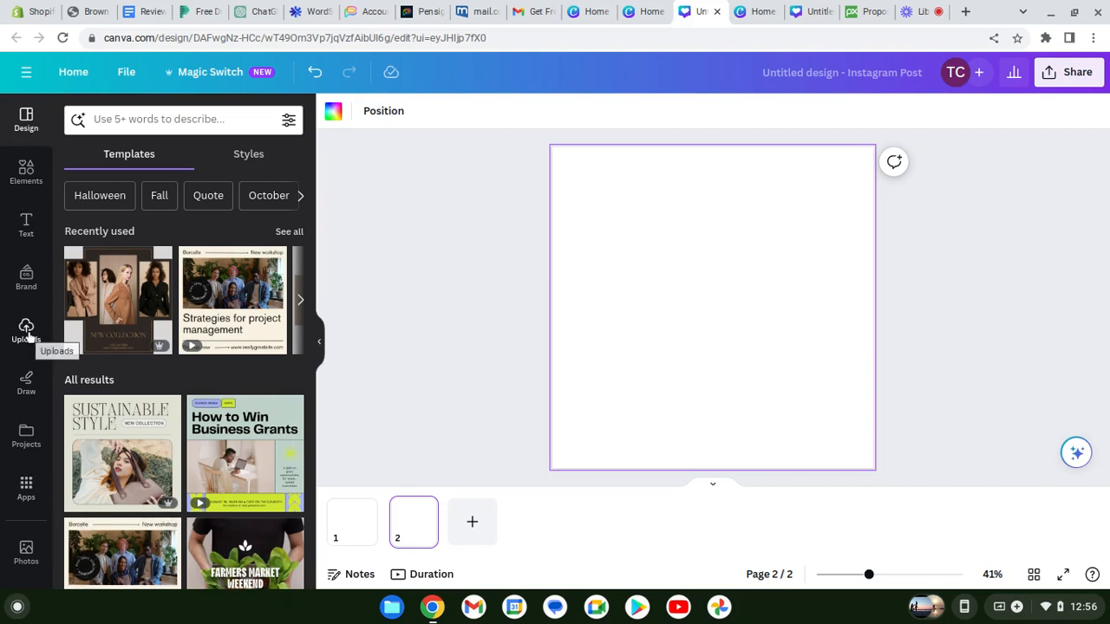
- Upload proposing_-_537 (360p).mp4 from the Downloads folder to the design's video uploads
left_click(26, 329)
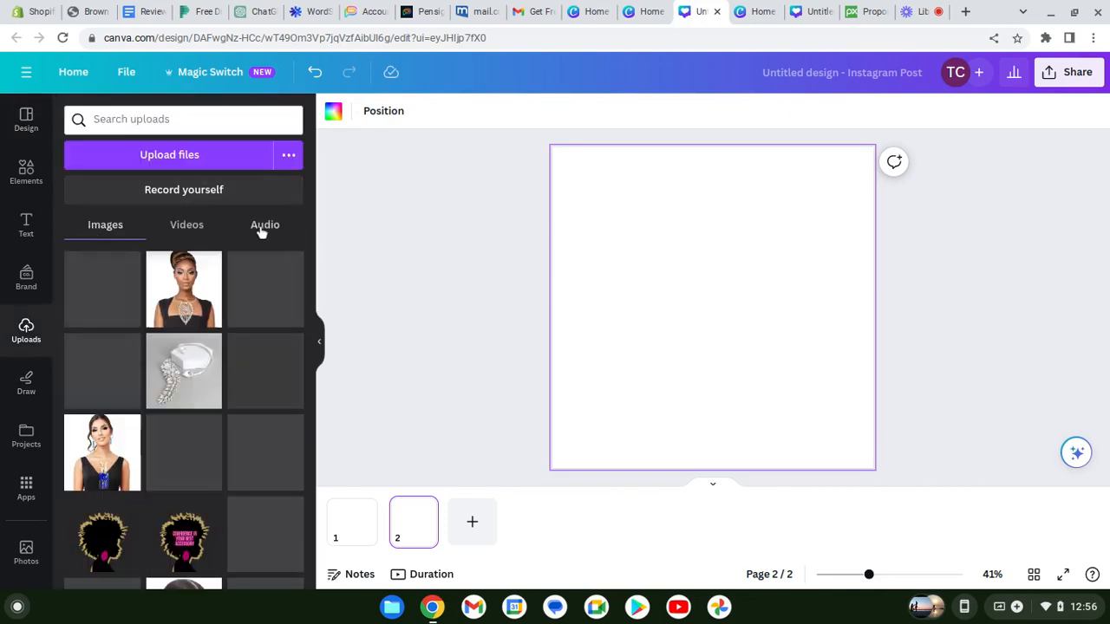
left_click(186, 234)
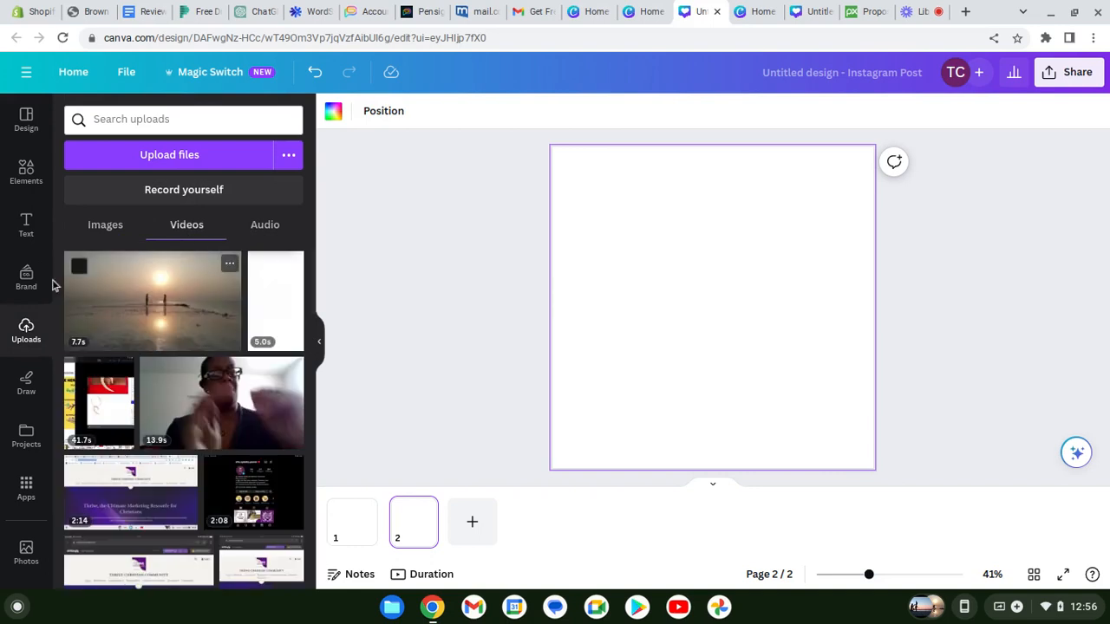
left_click(199, 156)
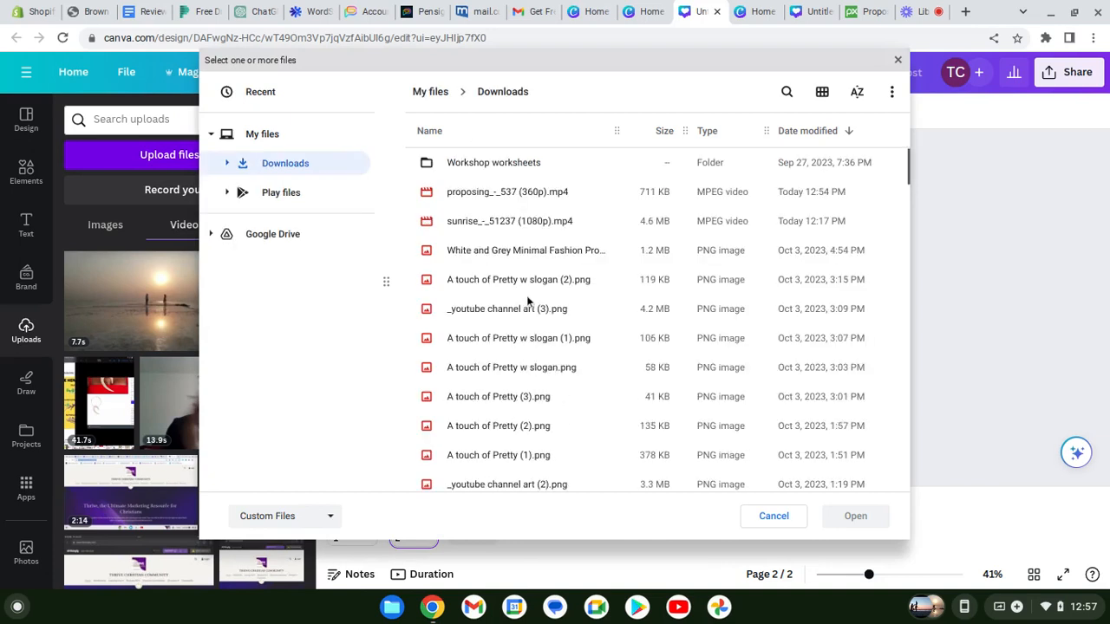
left_click(537, 196)
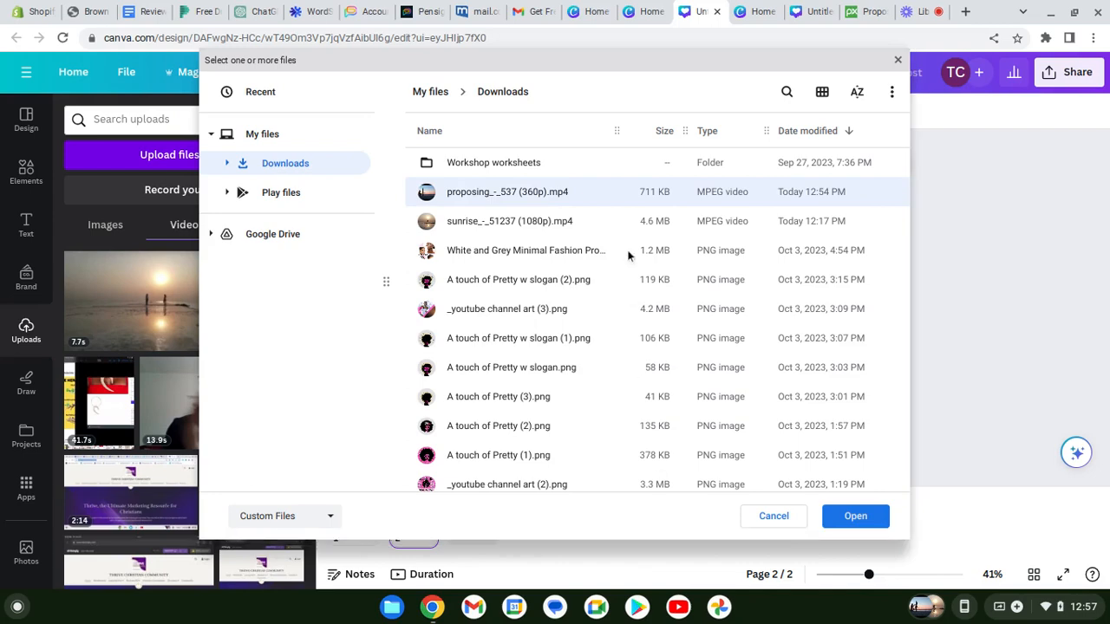
left_click(855, 517)
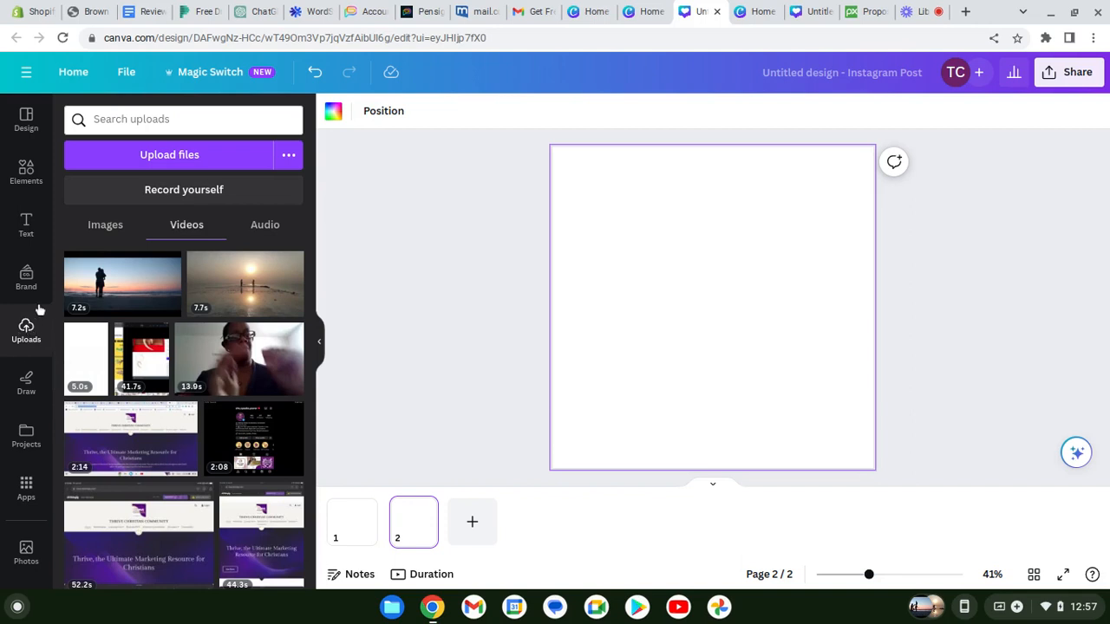
- Place the uploaded beach proposal video on page 1 so that it fills the whole square
mouse_move(104, 291)
left_click(347, 530)
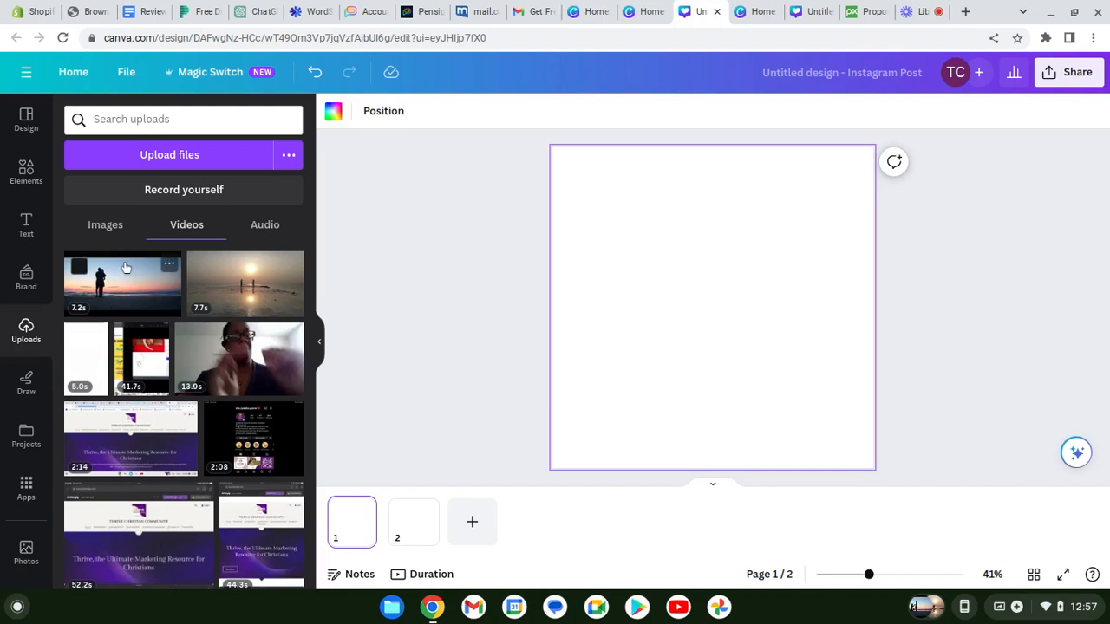
left_click_drag(191, 295, 659, 286)
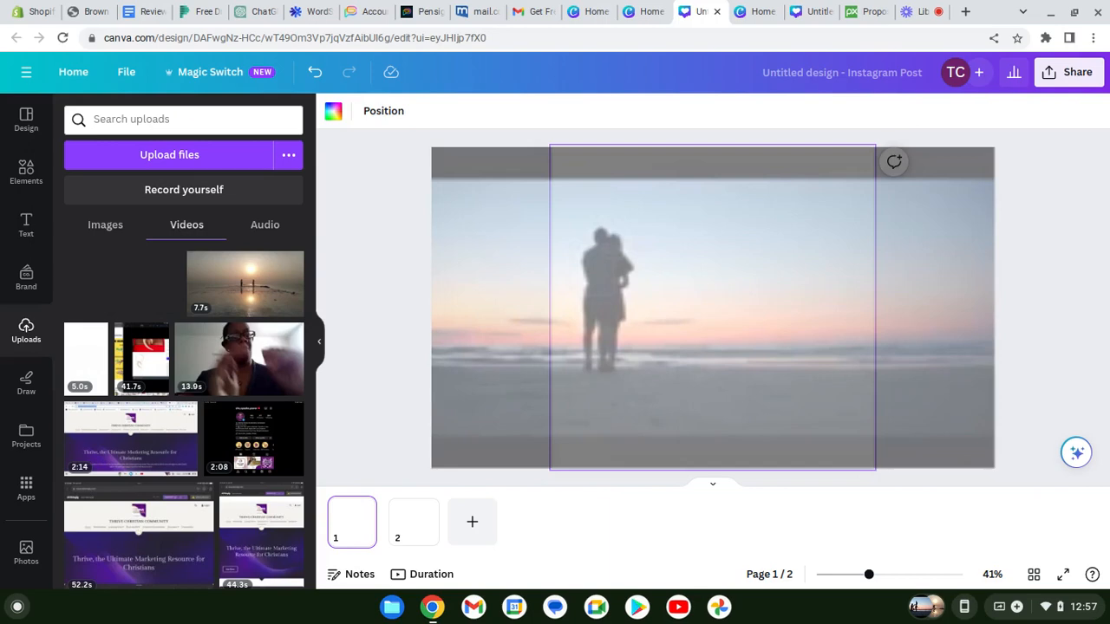
left_click_drag(528, 271, 373, 305)
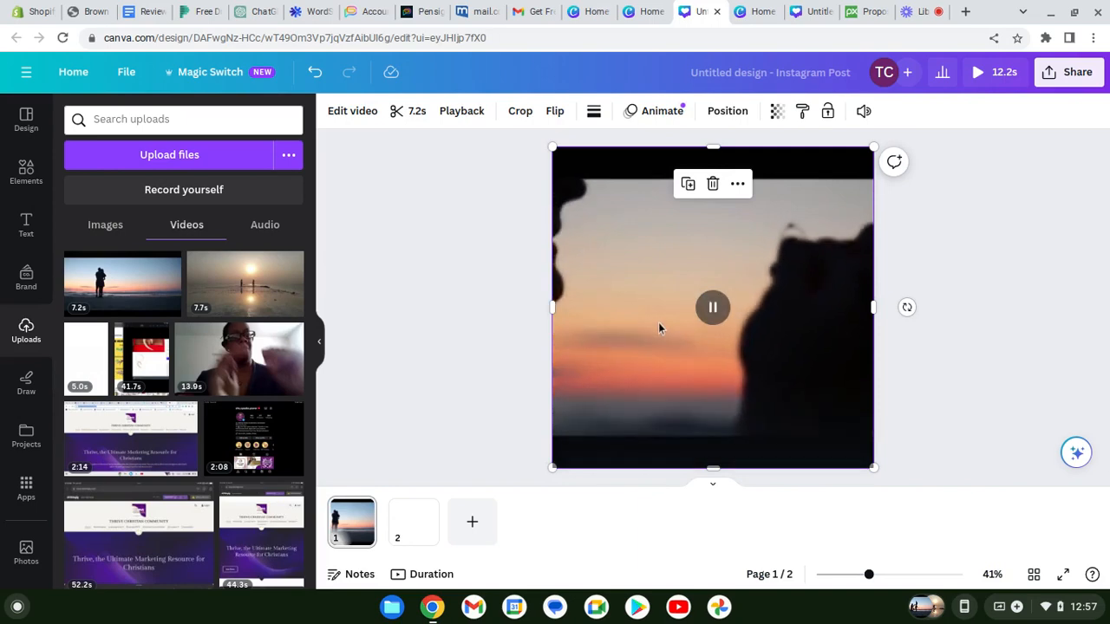
- Shift the beach proposal video inside its 1:1 crop on page 1 so the couple sits near the frame's centre
double_click(652, 331)
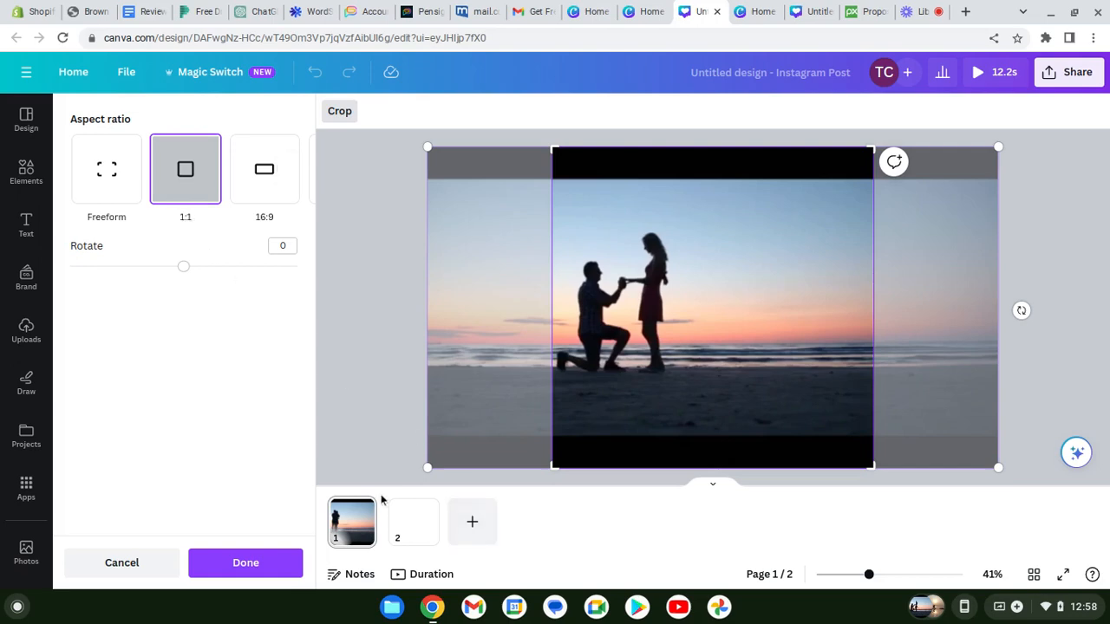
left_click_drag(629, 360, 720, 355)
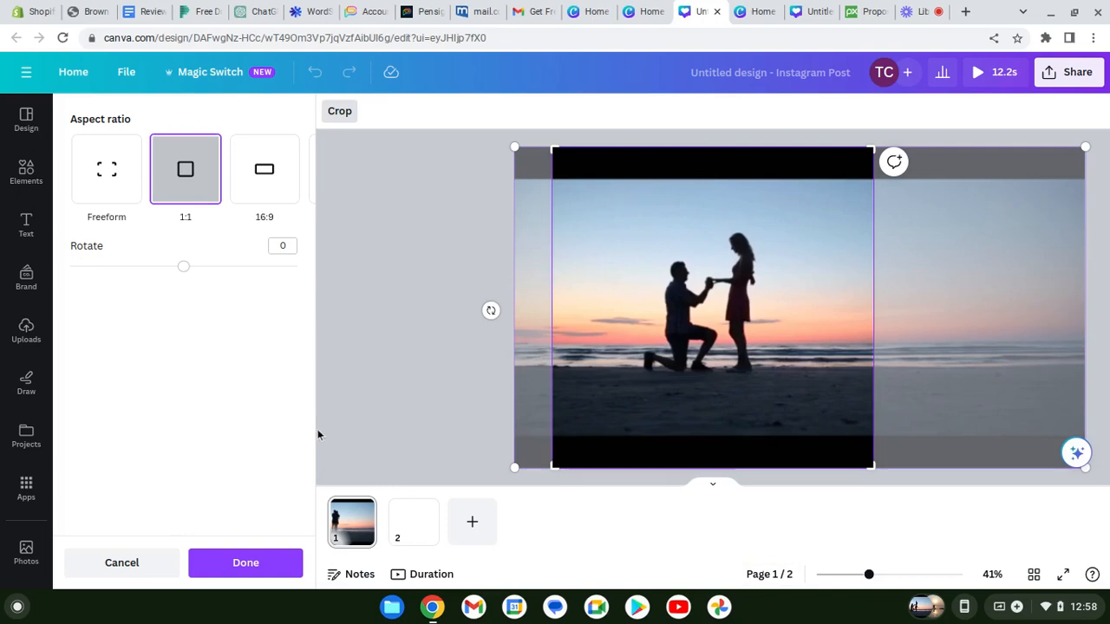
left_click(245, 563)
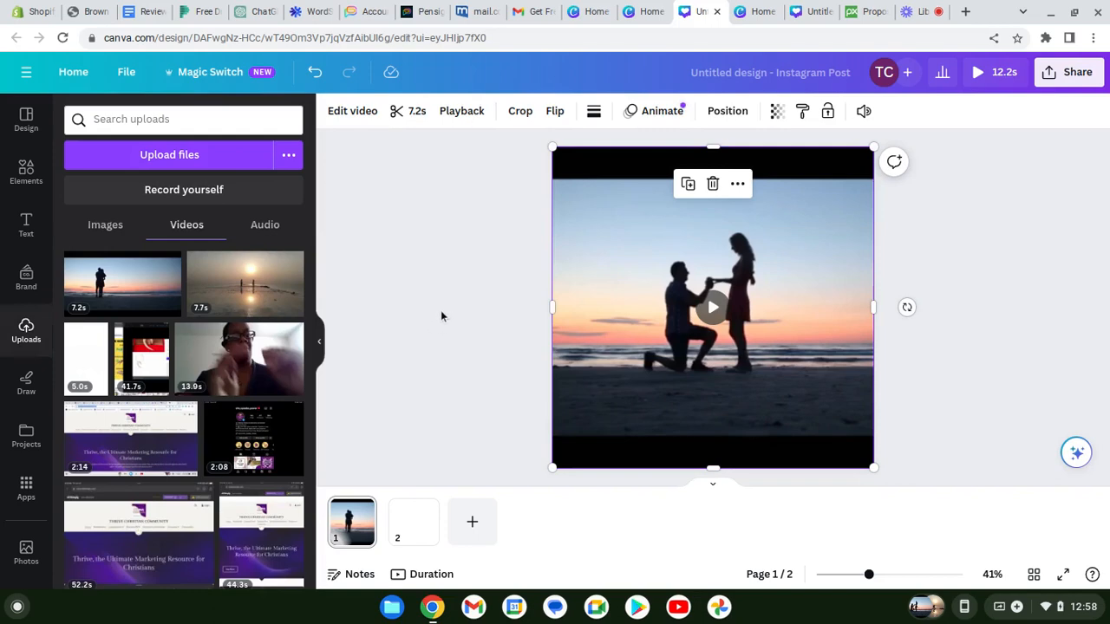
mouse_move(722, 319)
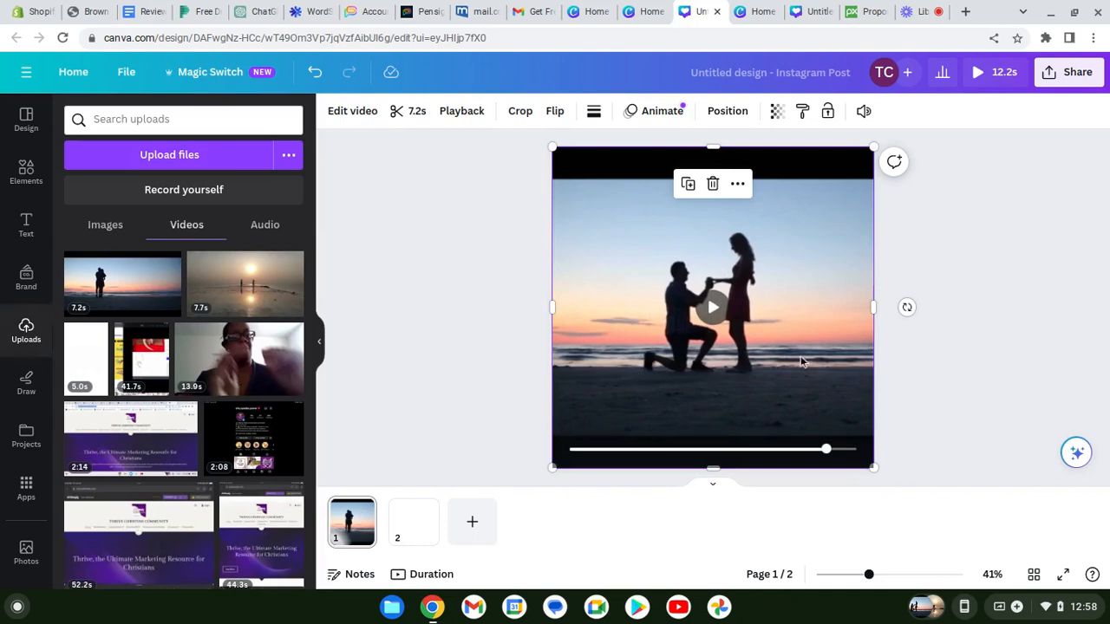
left_click(471, 367)
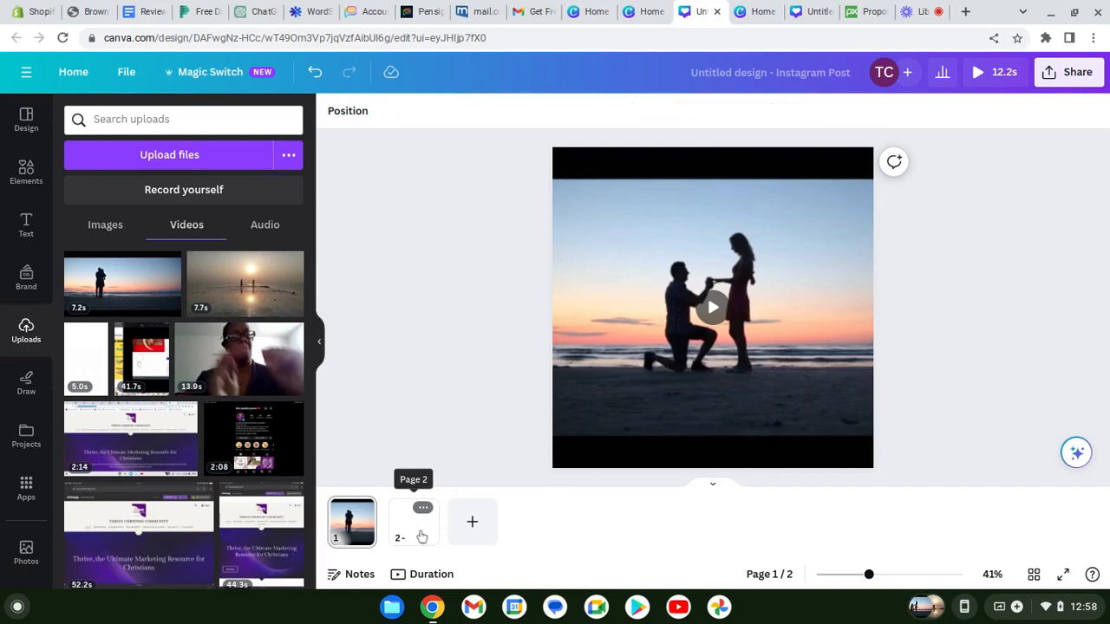
- Select page 2 and filter Canva's stock video library to show only free videos
left_click(418, 531)
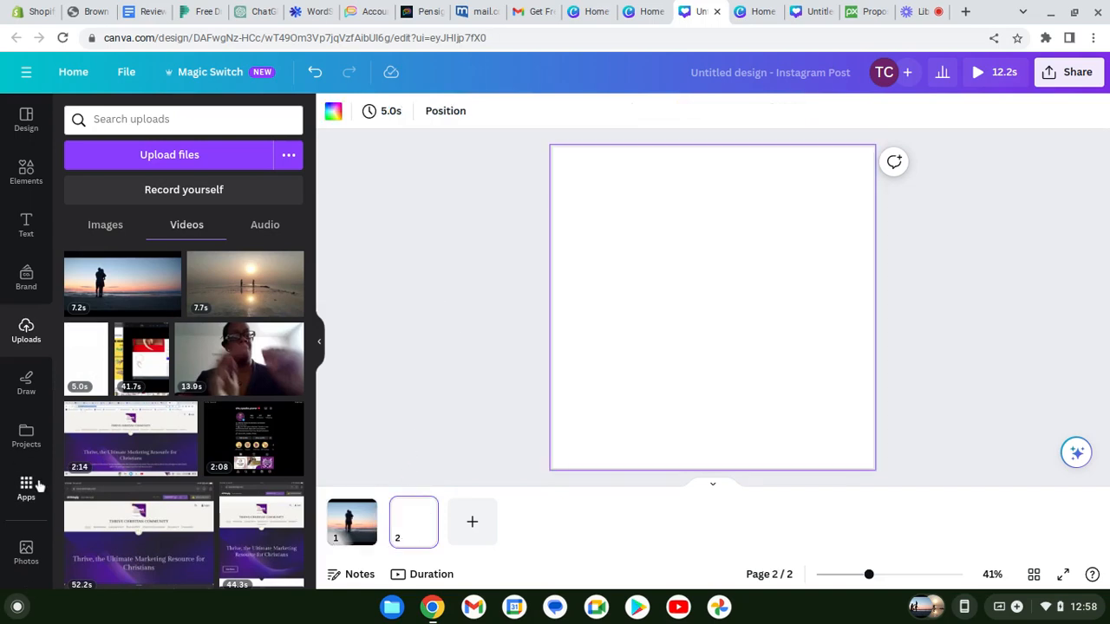
scroll(18, 490, "down", 1)
scroll(17, 490, "down", 2)
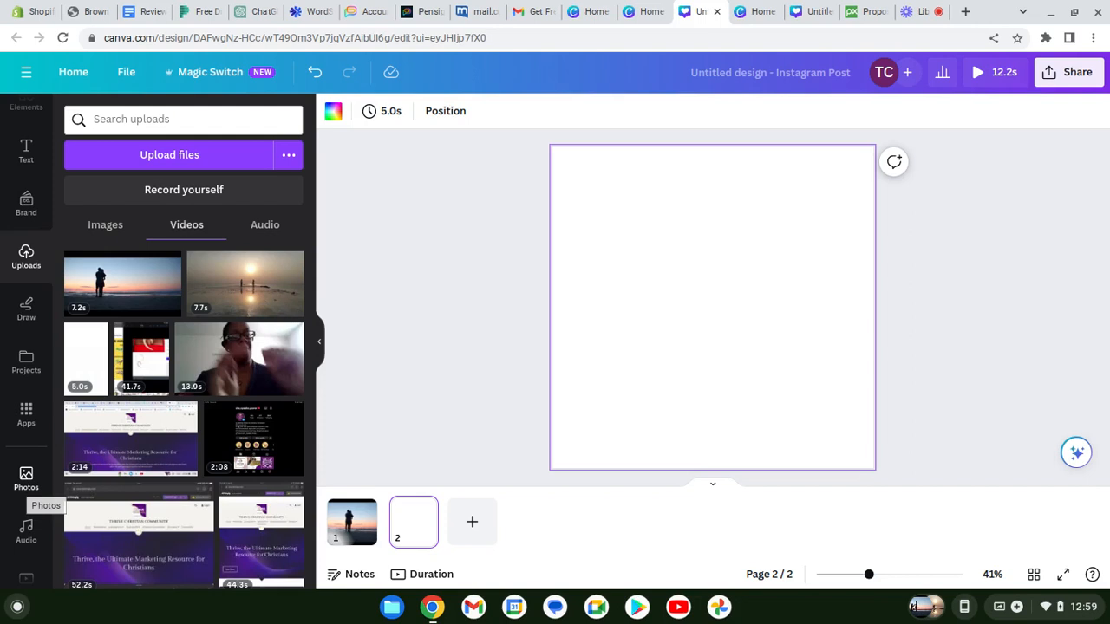
scroll(19, 464, "down", 2)
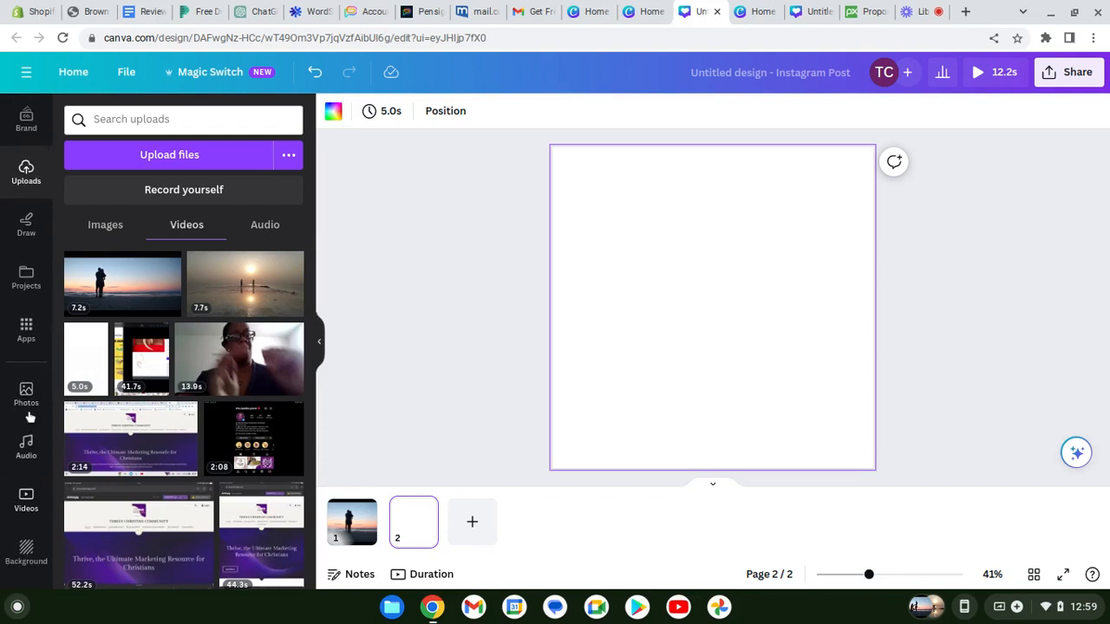
left_click(26, 501)
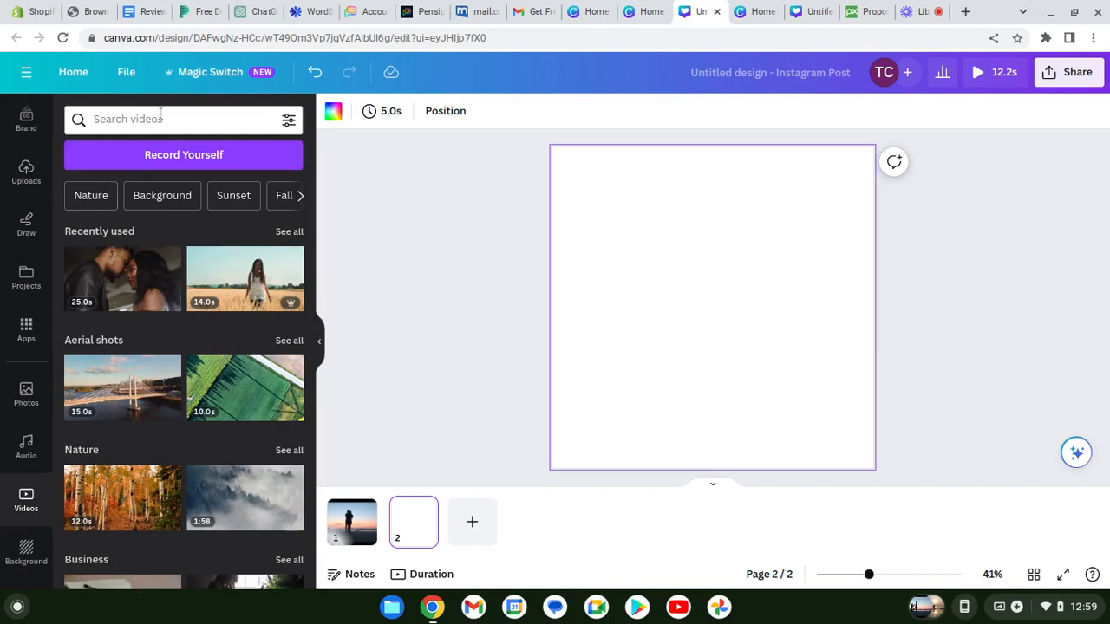
left_click(287, 120)
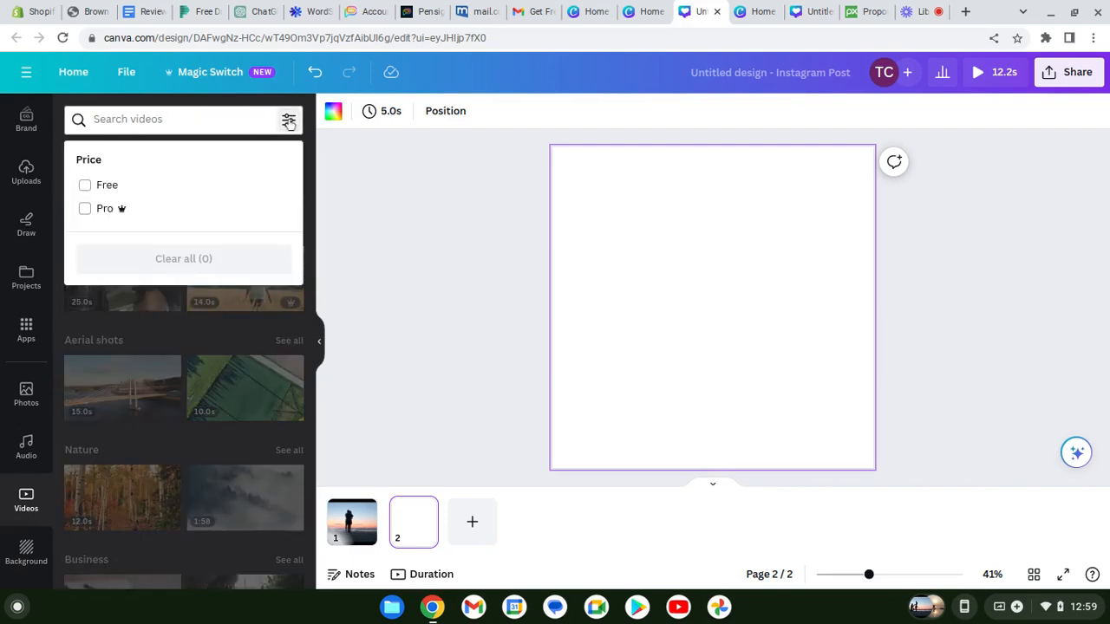
left_click(85, 185)
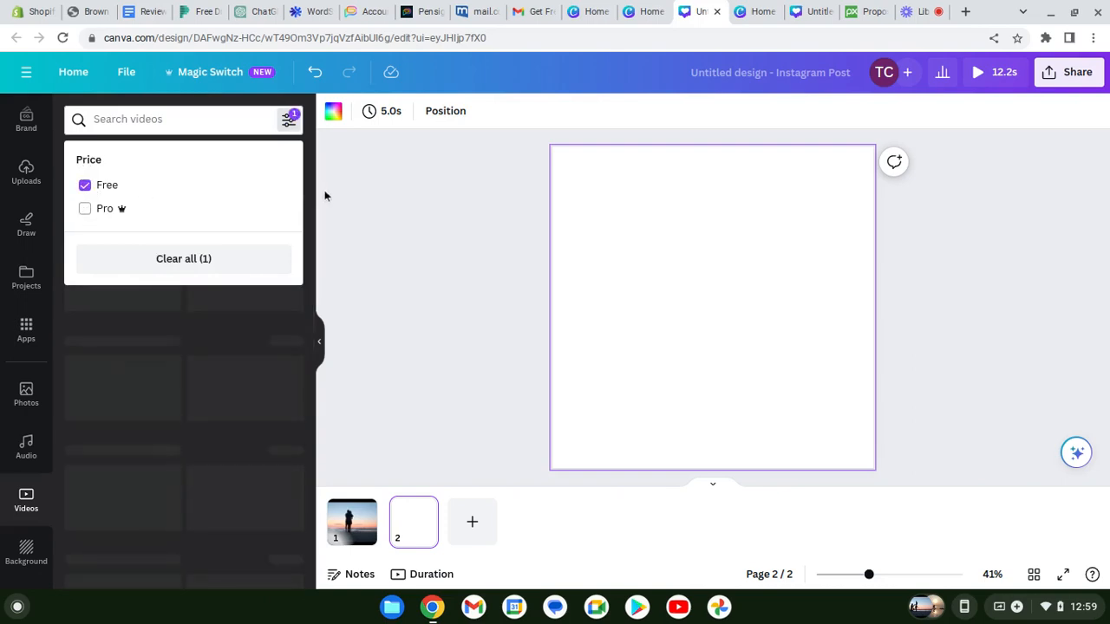
left_click(373, 220)
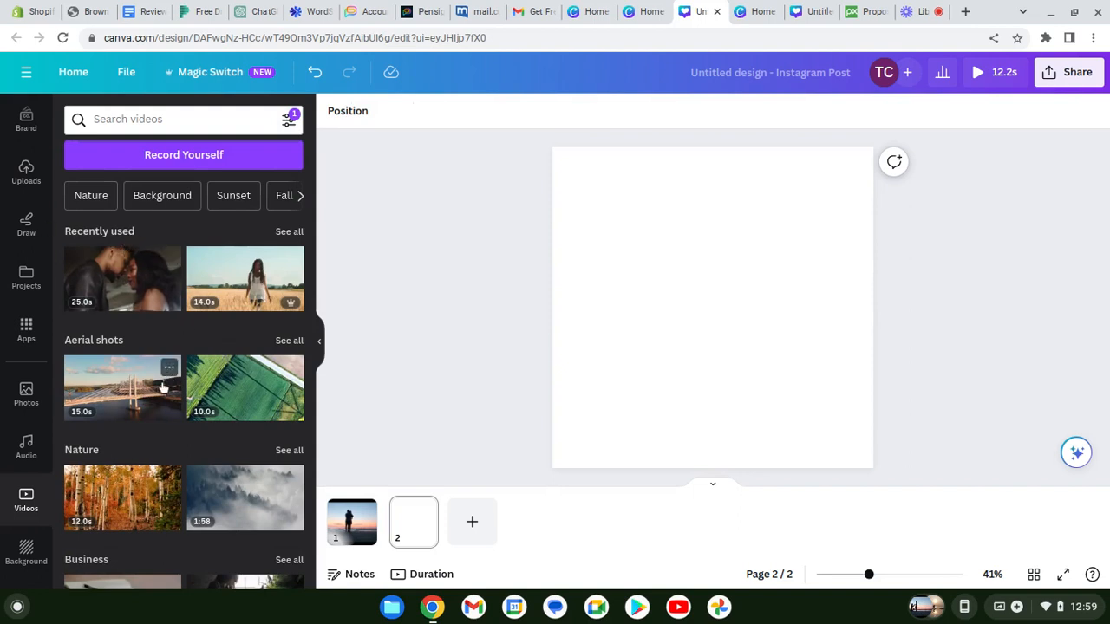
- Search the stock video library for "couple argument"
scroll(163, 390, "down", 2)
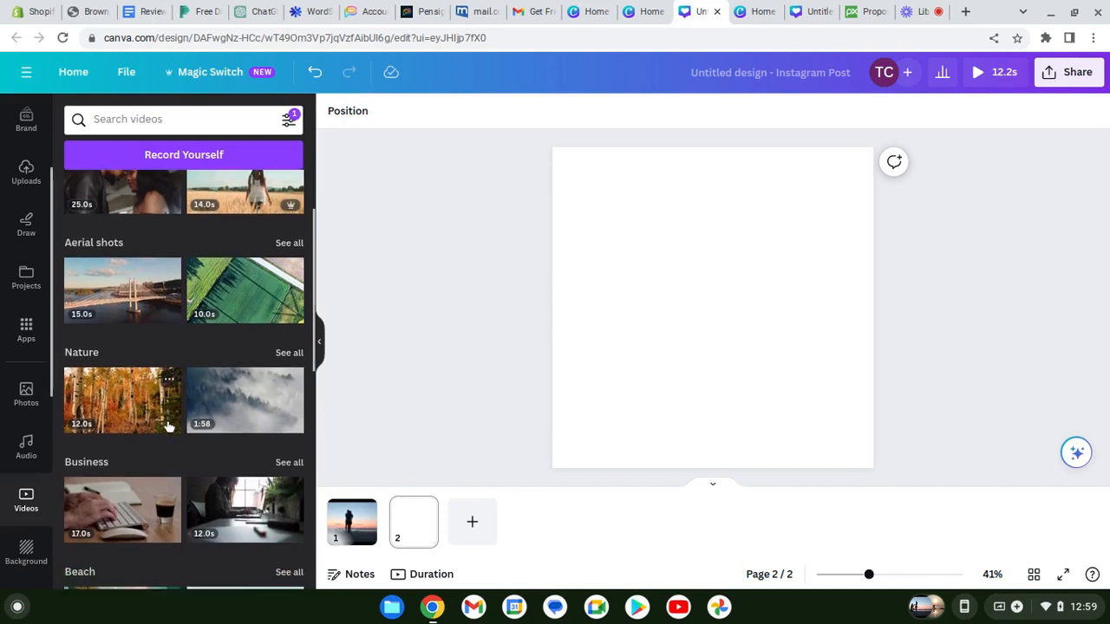
scroll(169, 426, "down", 3)
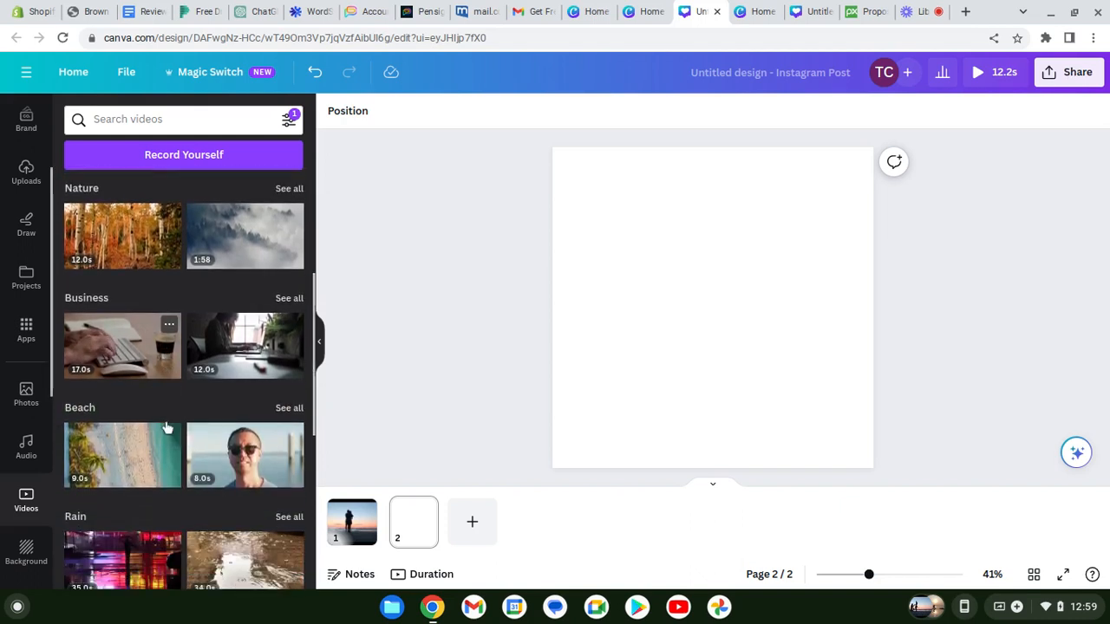
left_click(156, 121)
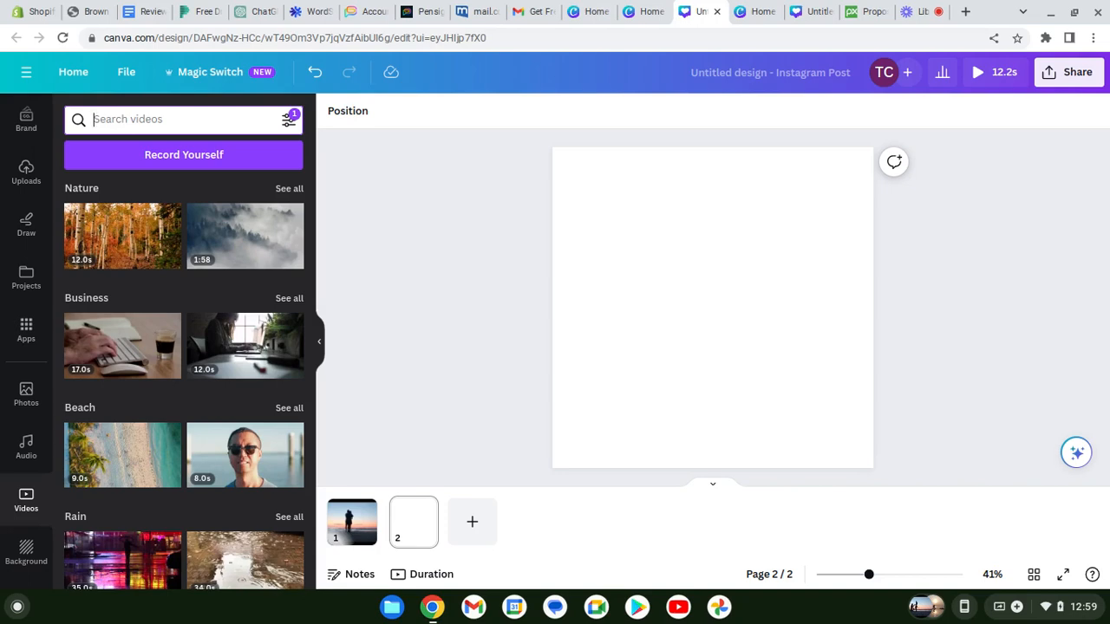
type("cou")
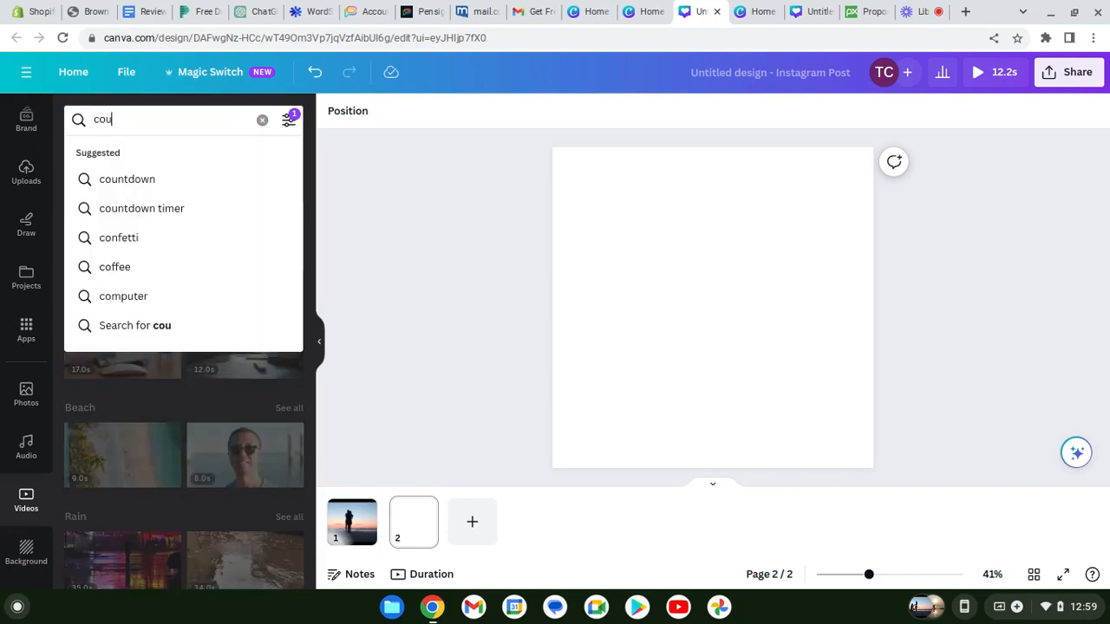
type("p")
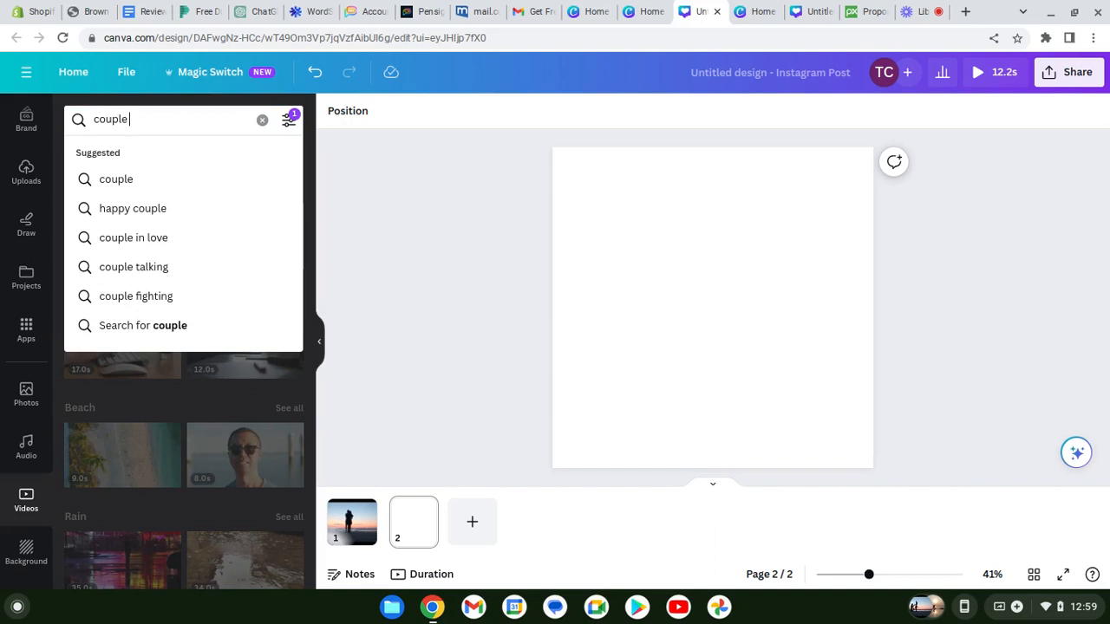
type("le")
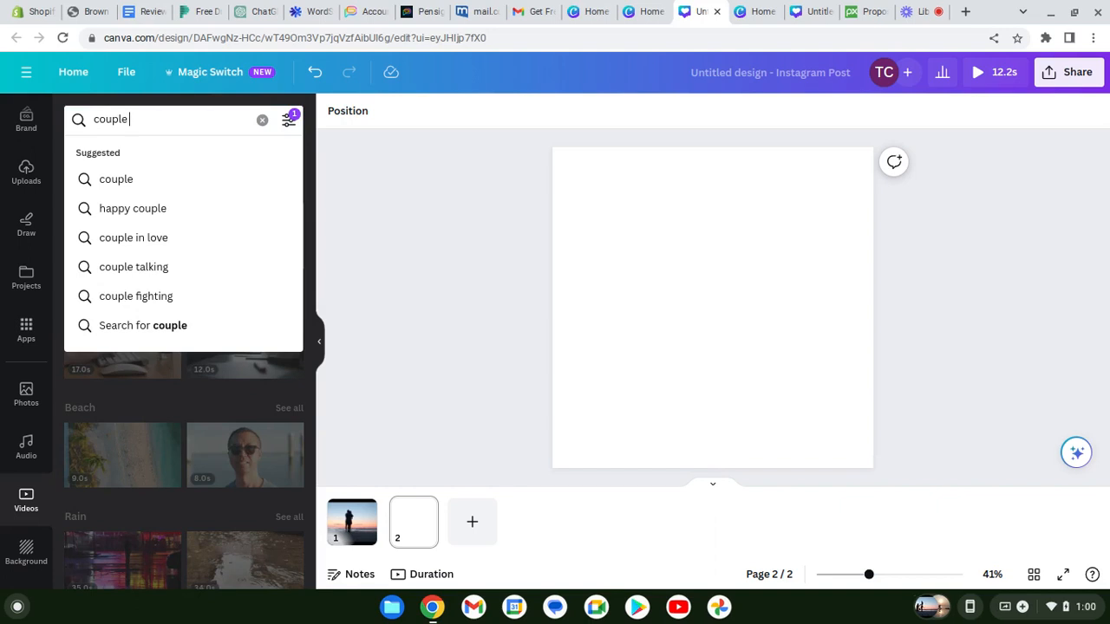
type(" argu")
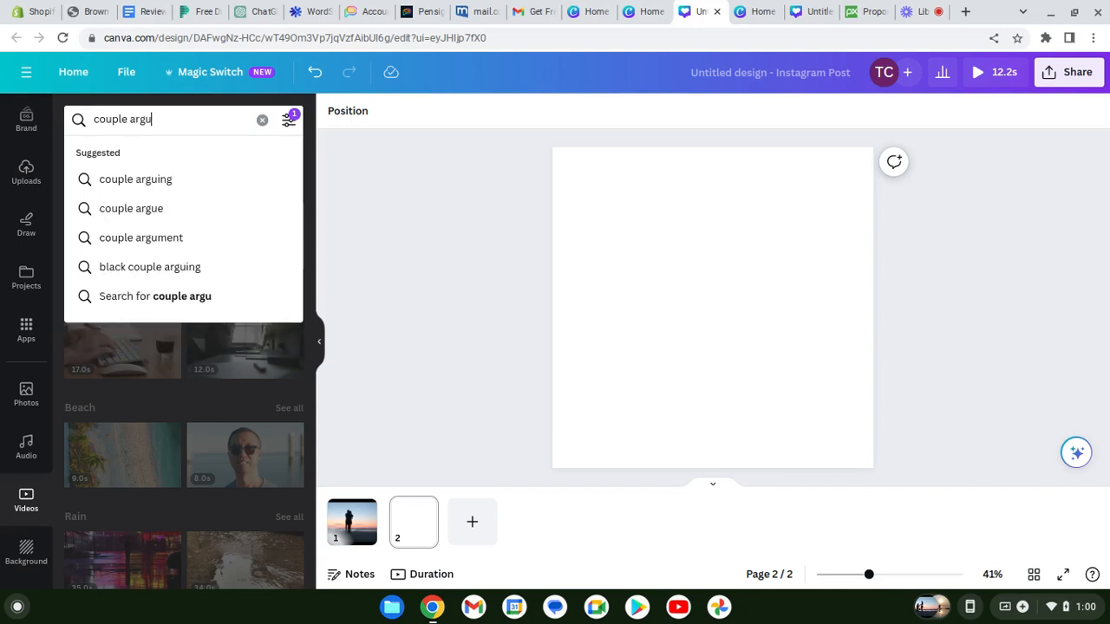
type("ment")
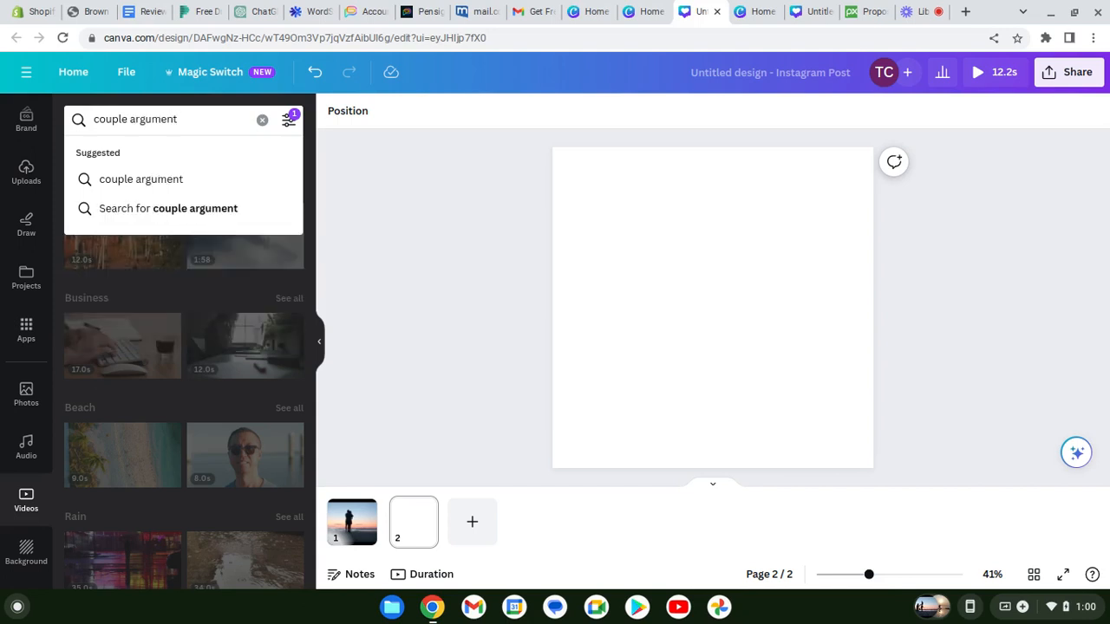
key("Return")
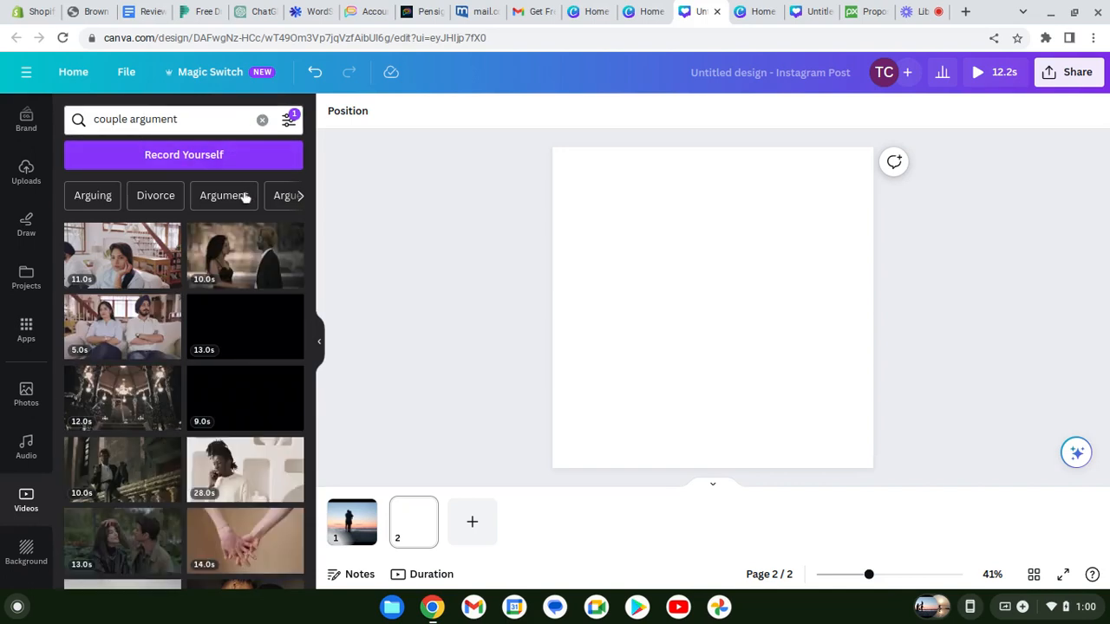
- Examine the couple argument video results for a clip of an arguing couple suited to page 2
mouse_move(212, 266)
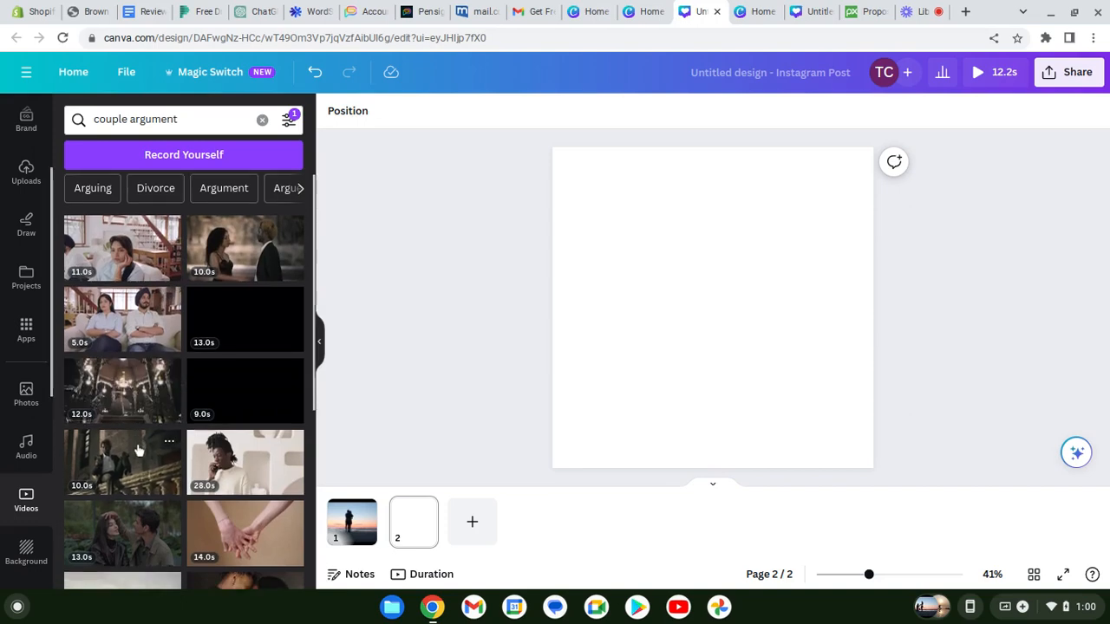
scroll(138, 442, "down", 2)
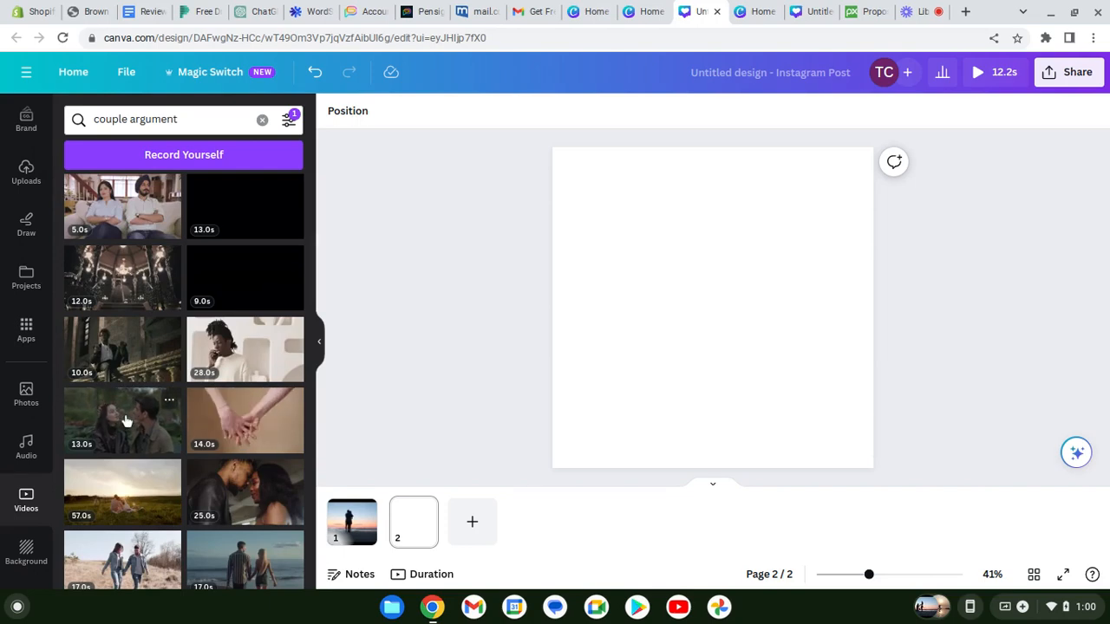
scroll(131, 418, "down", 2)
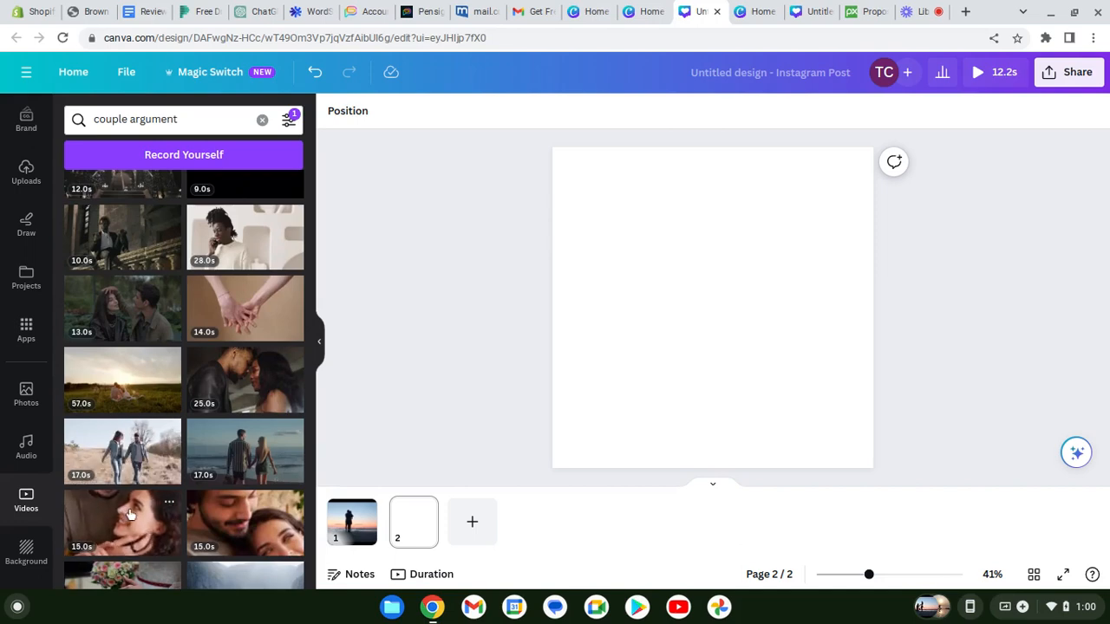
scroll(131, 506, "down", 3)
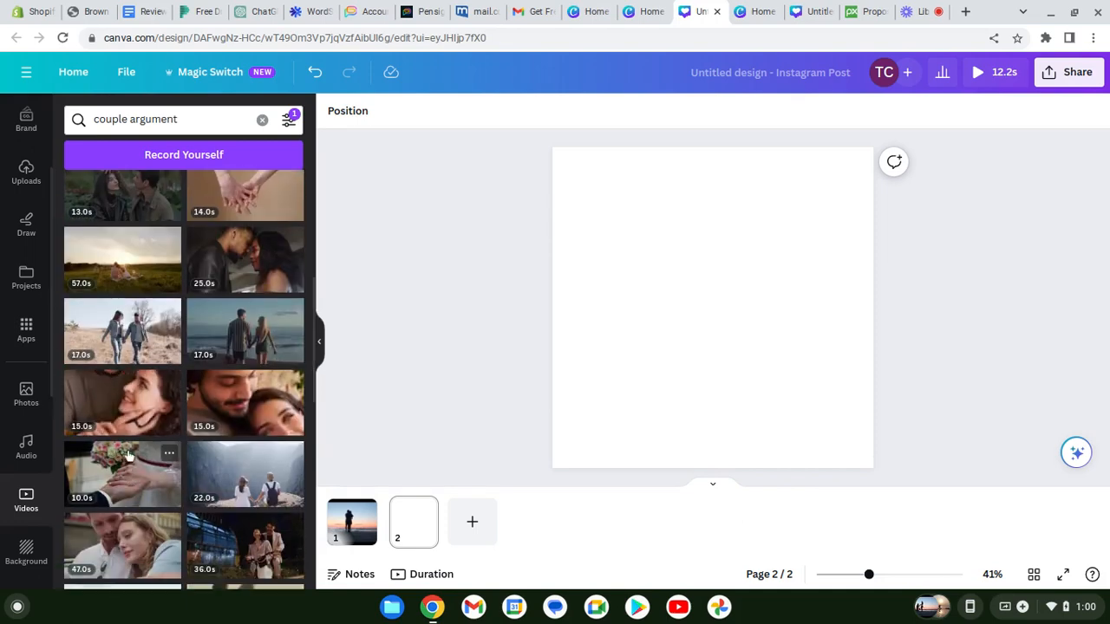
scroll(130, 454, "down", 1)
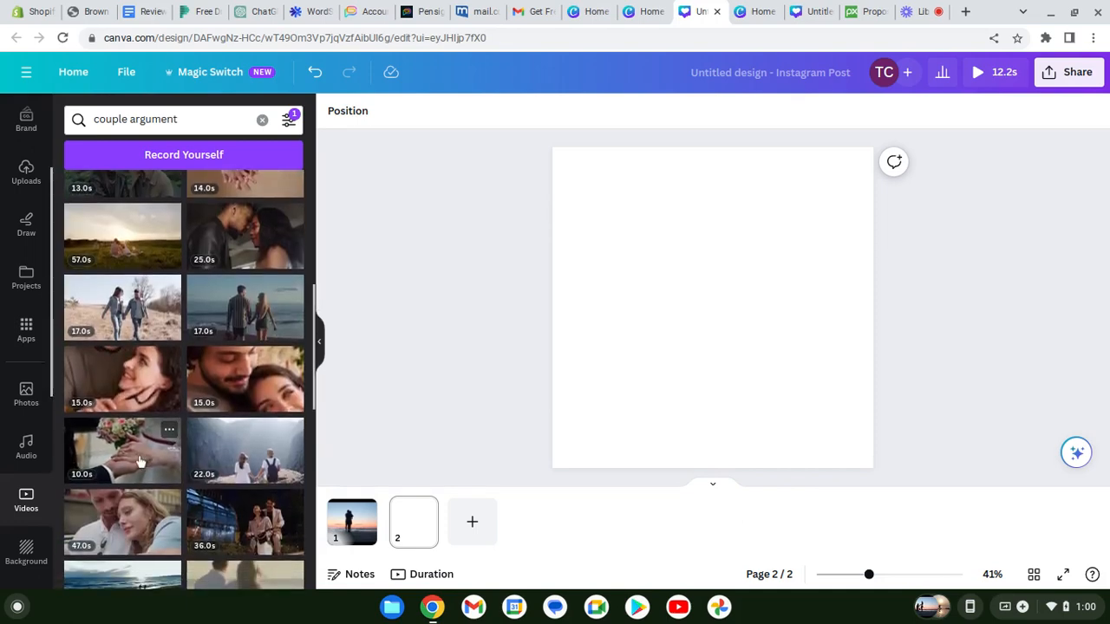
scroll(139, 459, "down", 3)
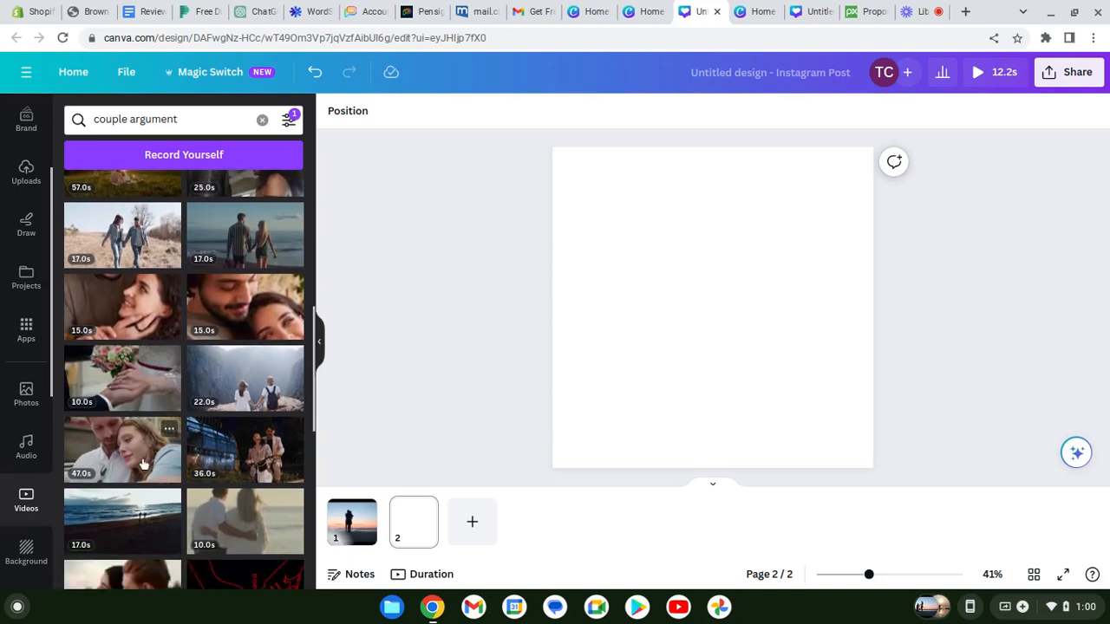
scroll(143, 462, "down", 5)
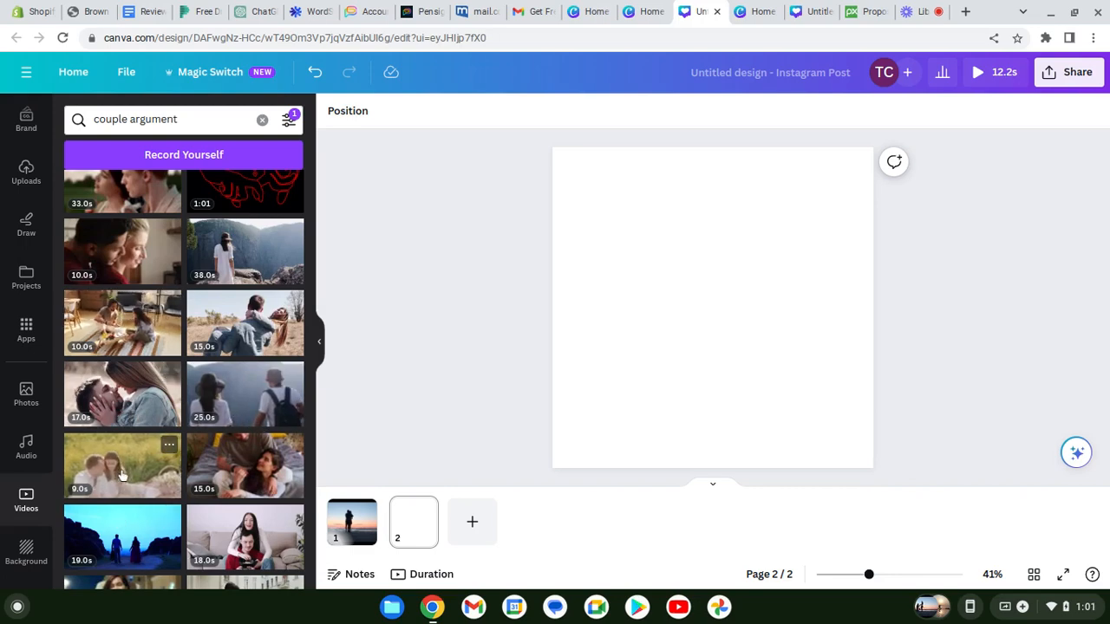
scroll(101, 462, "down", 2)
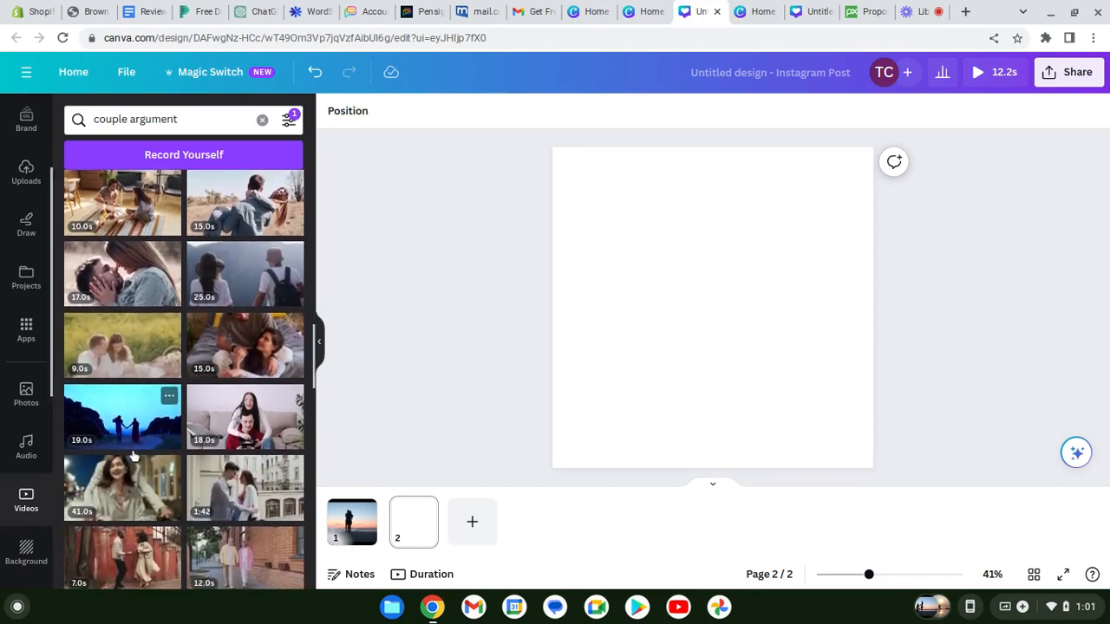
scroll(135, 459, "down", 1)
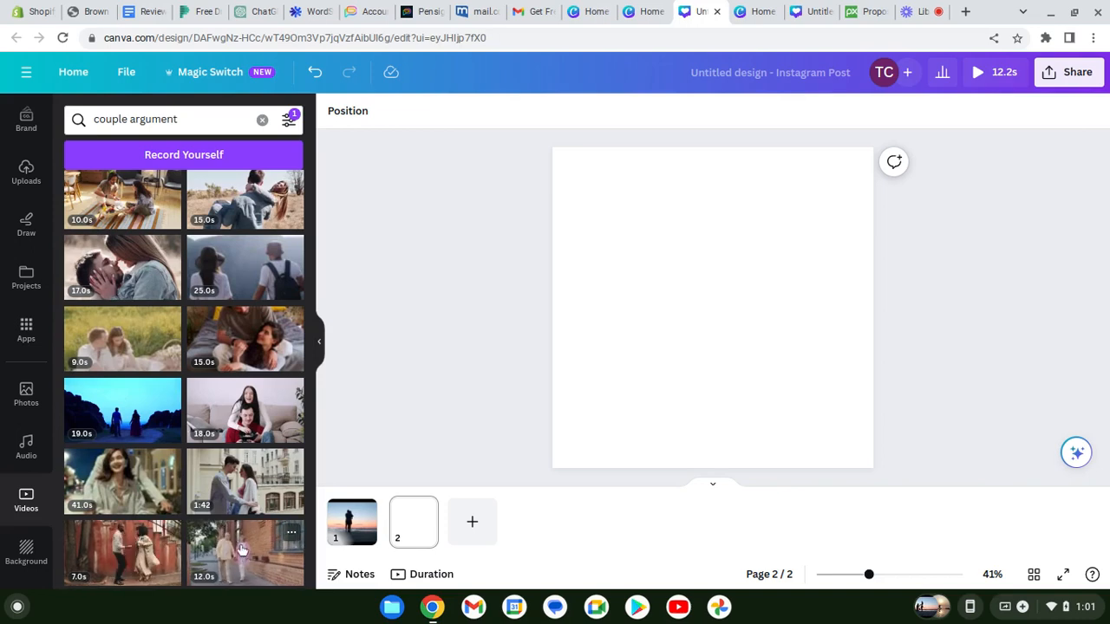
scroll(217, 512, "down", 2)
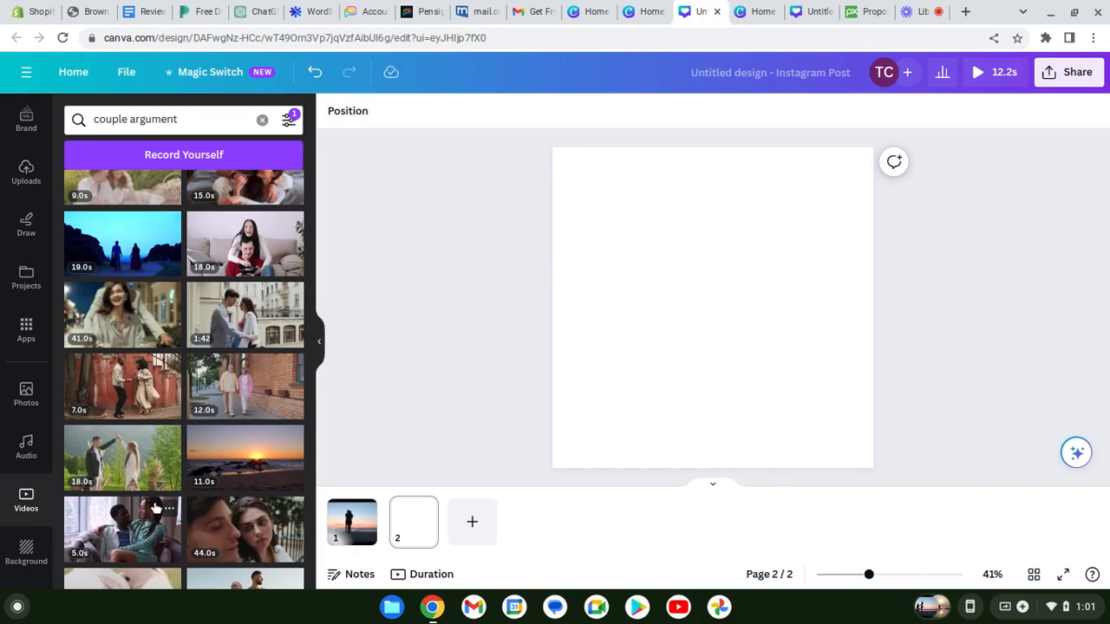
scroll(154, 508, "down", 15)
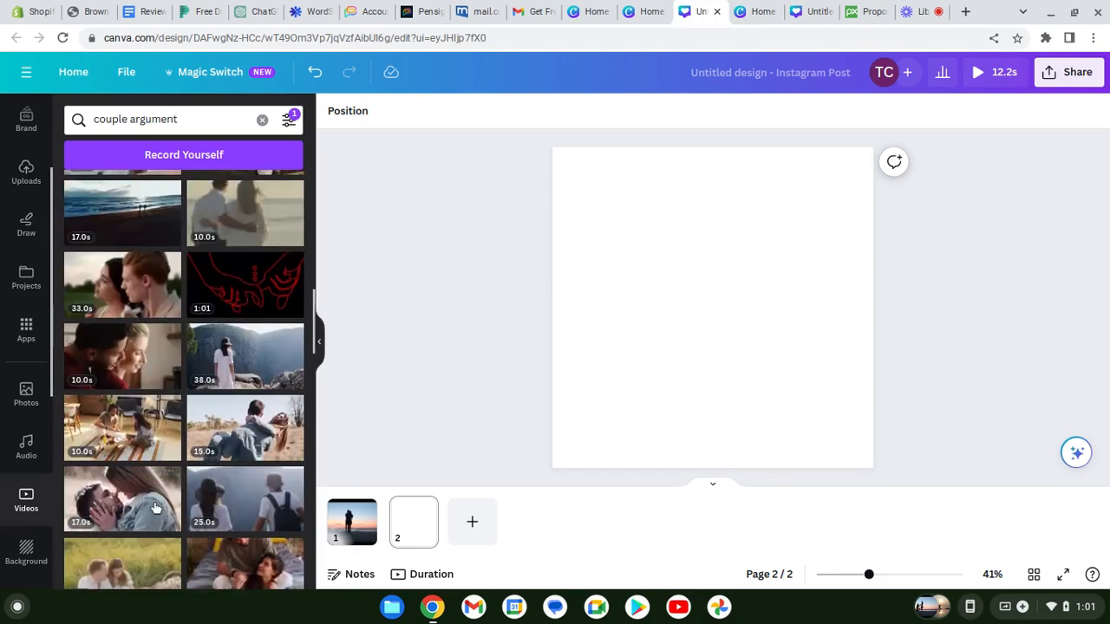
scroll(154, 507, "down", 12)
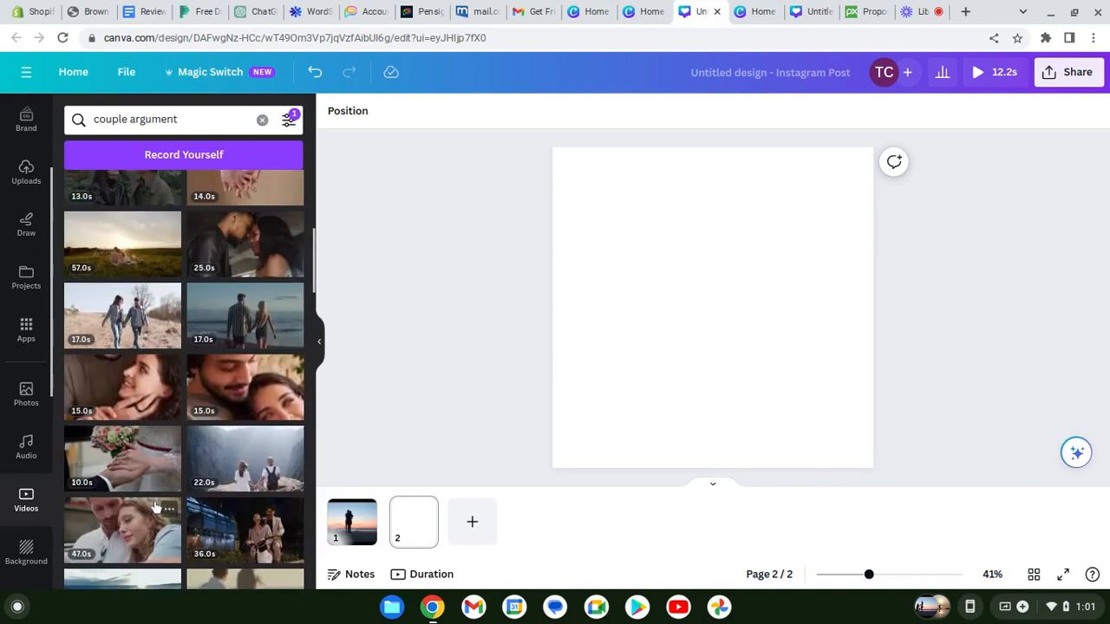
scroll(155, 507, "up", 20)
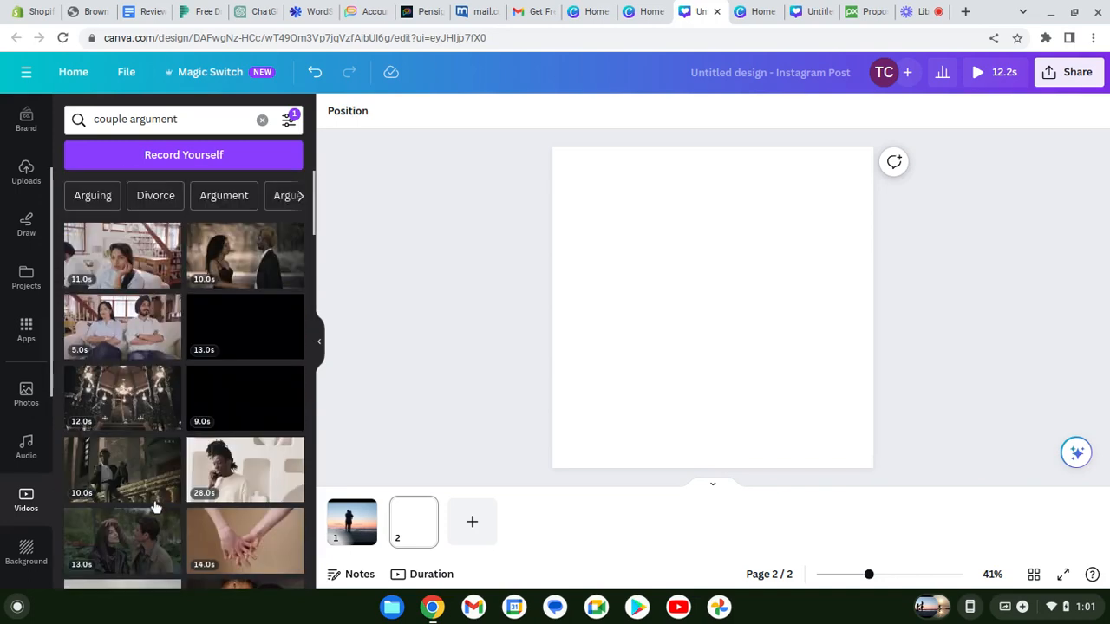
mouse_move(119, 256)
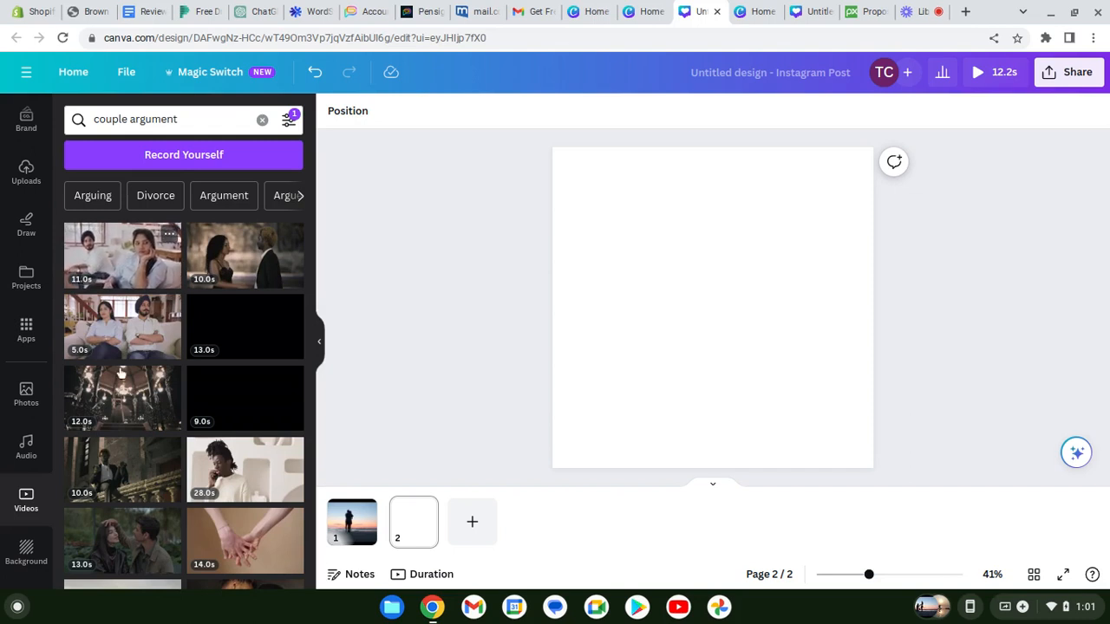
- Fill page 2 with the 11-second video of the upset couple on a sofa and play the clip to check its framing
mouse_move(132, 340)
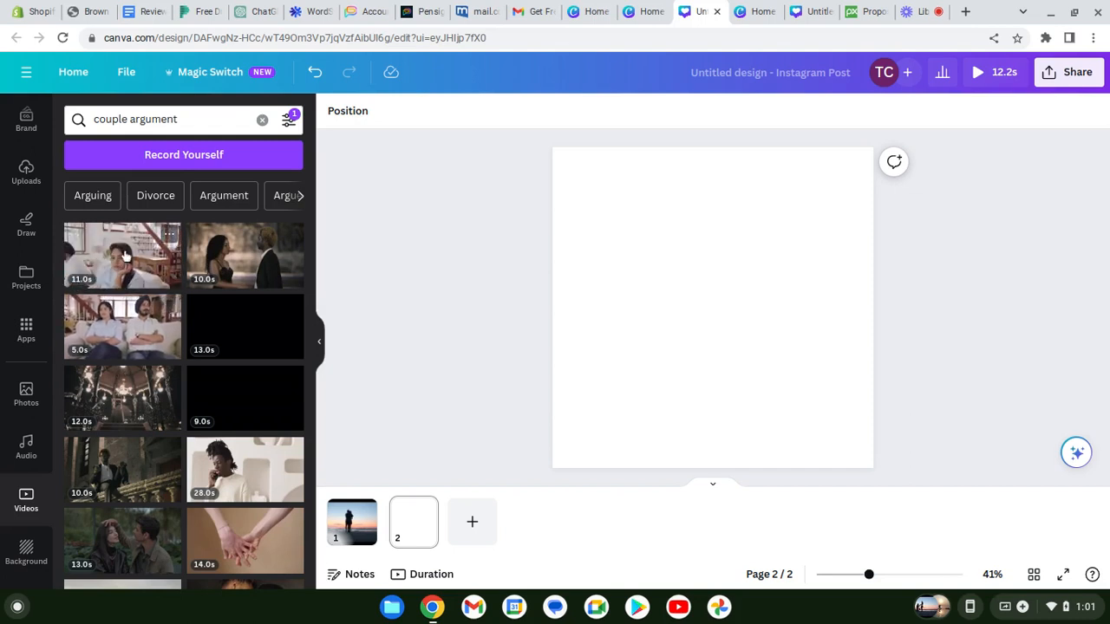
left_click_drag(124, 255, 499, 325)
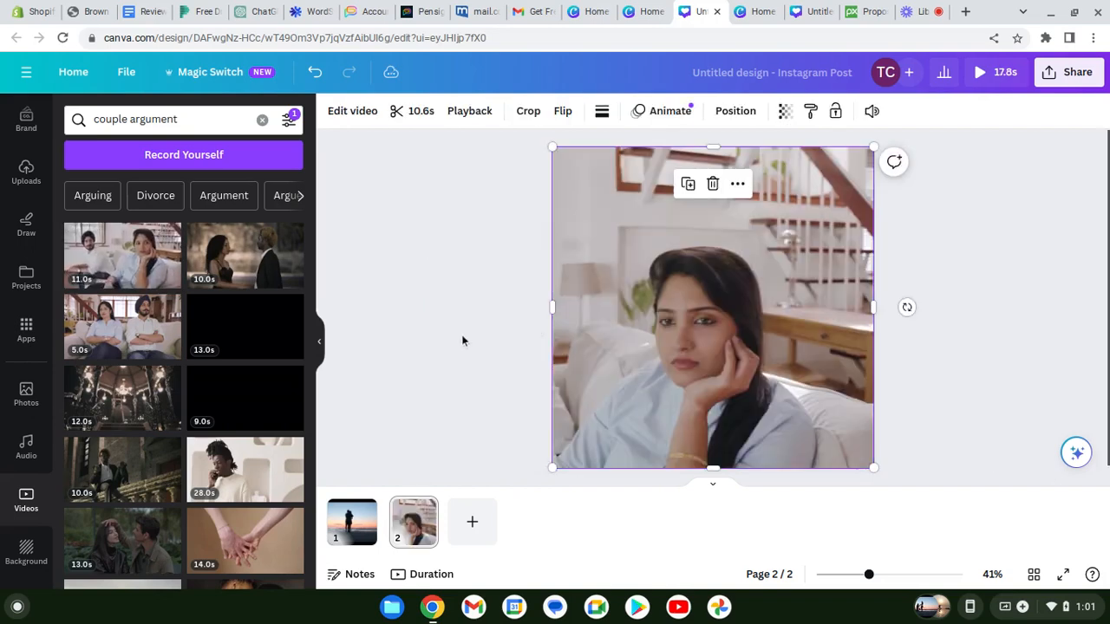
left_click(462, 341)
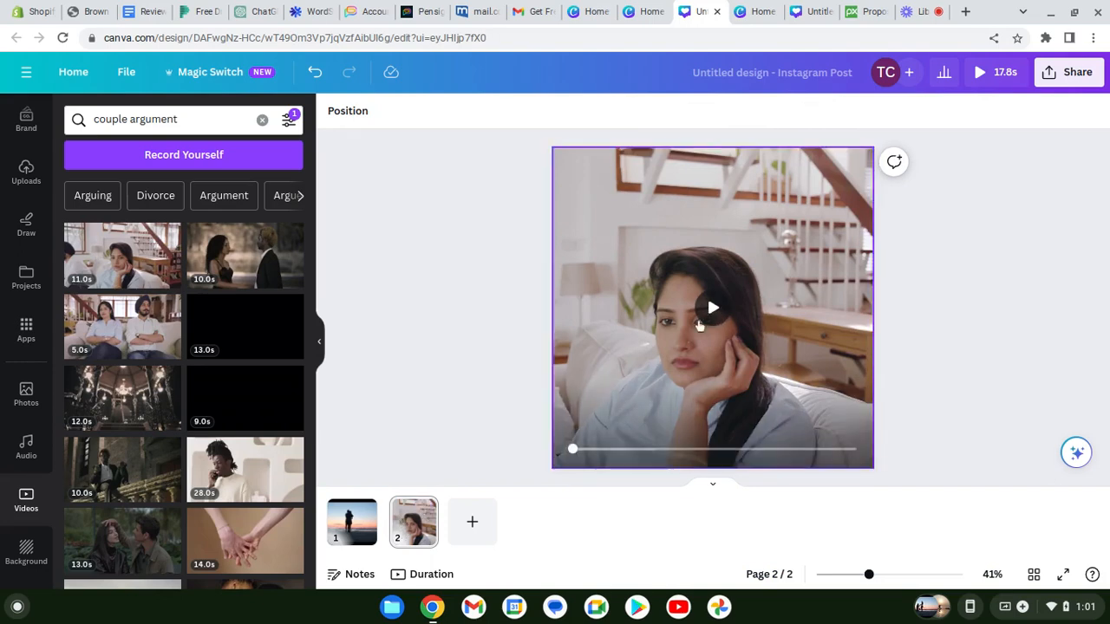
left_click(709, 309)
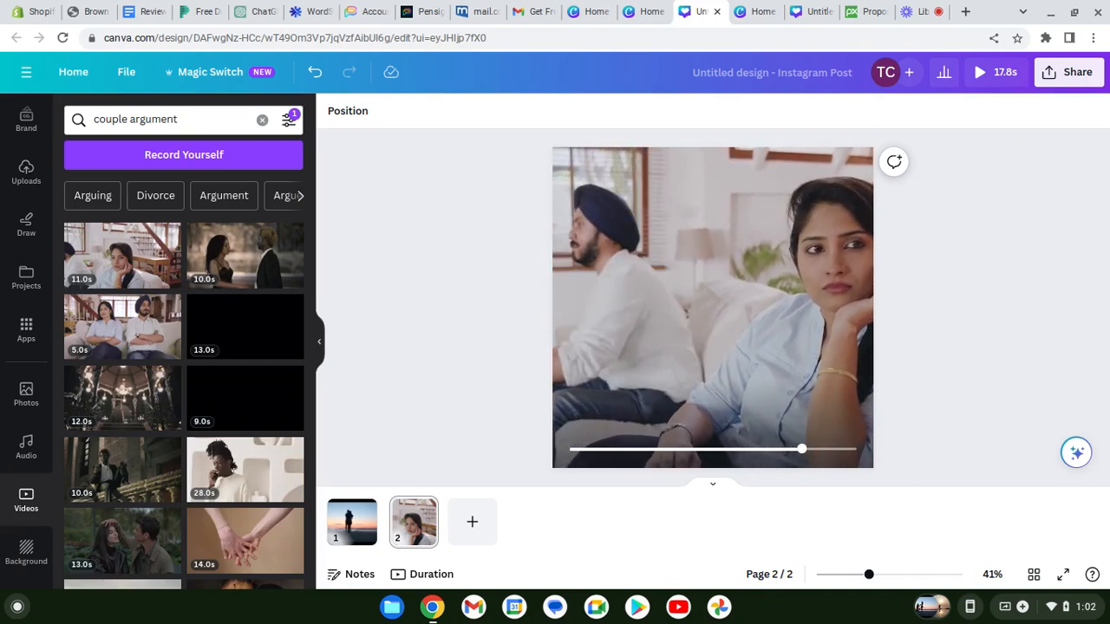
- Shift the couple video slightly to the right inside its 1:1 crop on page 2, keeping both the man and woman in frame
double_click(630, 357)
left_click_drag(653, 360, 669, 364)
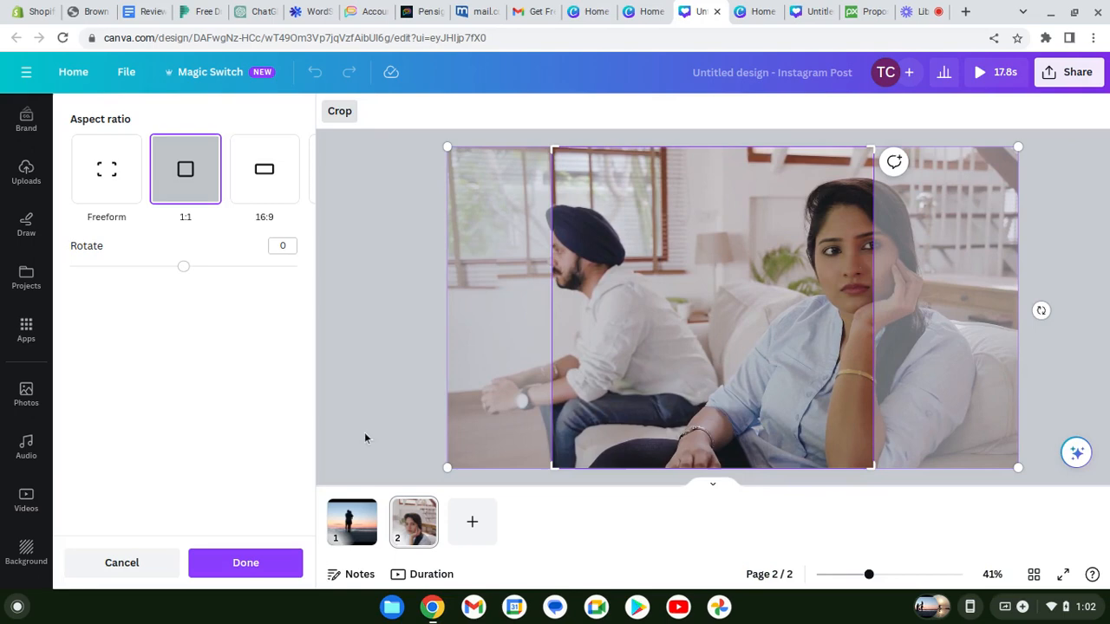
left_click(219, 564)
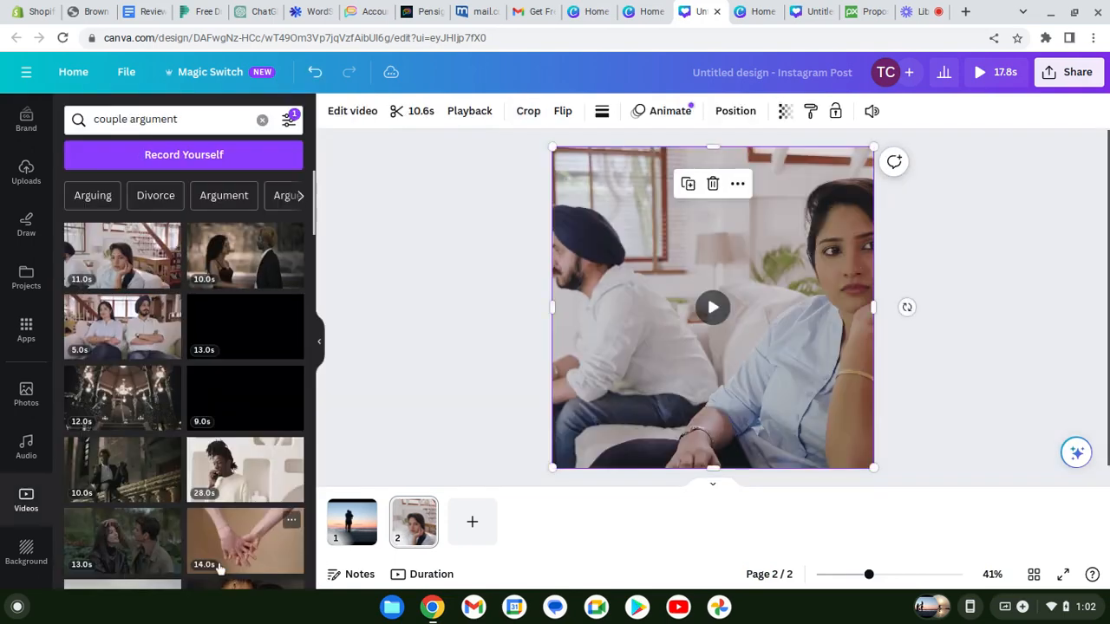
left_click(416, 392)
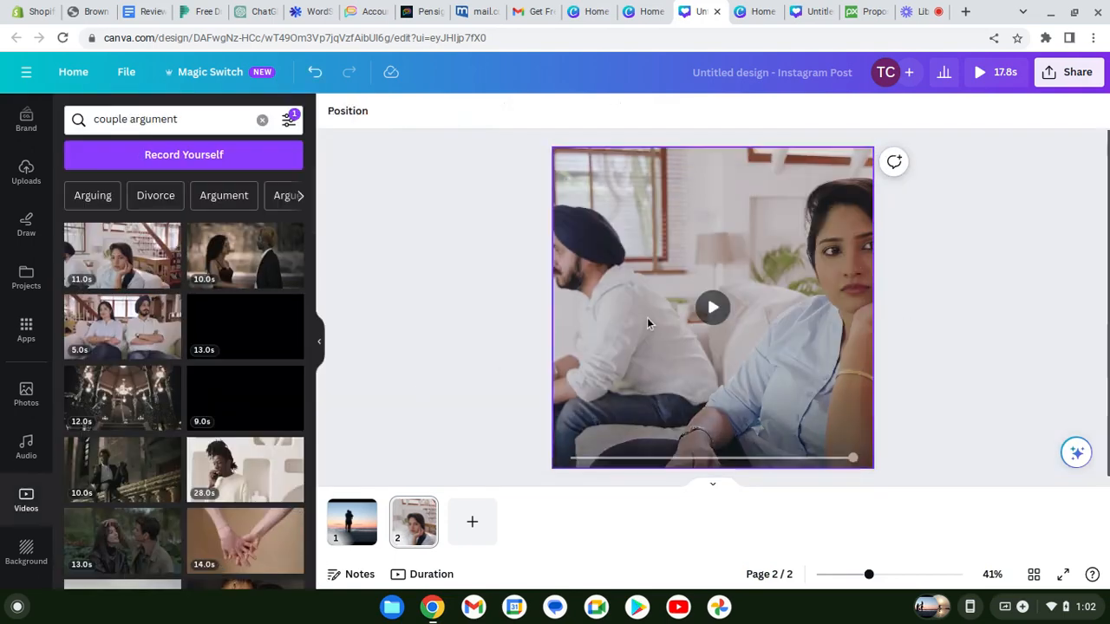
- Play the reframed clip on page 2 and preview the whole two-page video
left_click(711, 310)
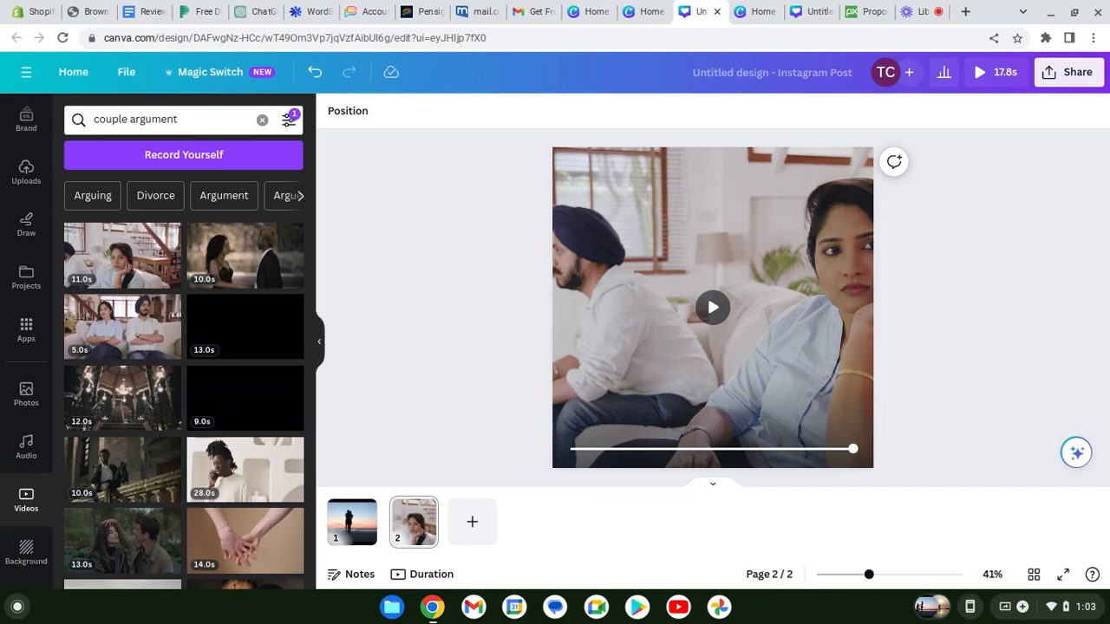
left_click(982, 75)
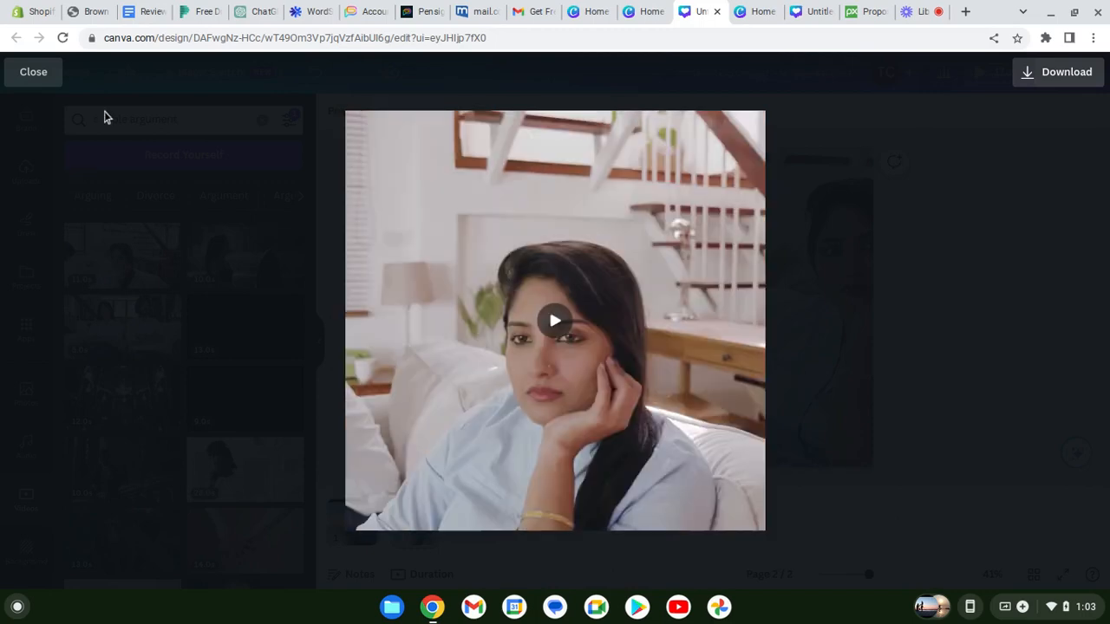
left_click(33, 72)
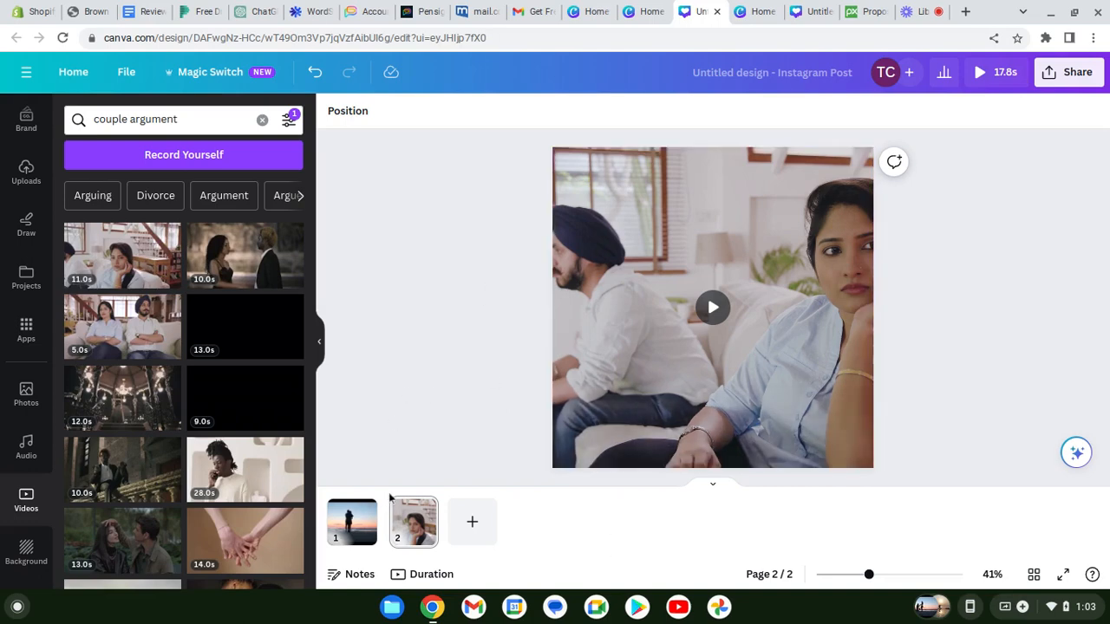
- Add a Dissolve transition between pages 1 and 2 and preview the full video with it
mouse_move(391, 530)
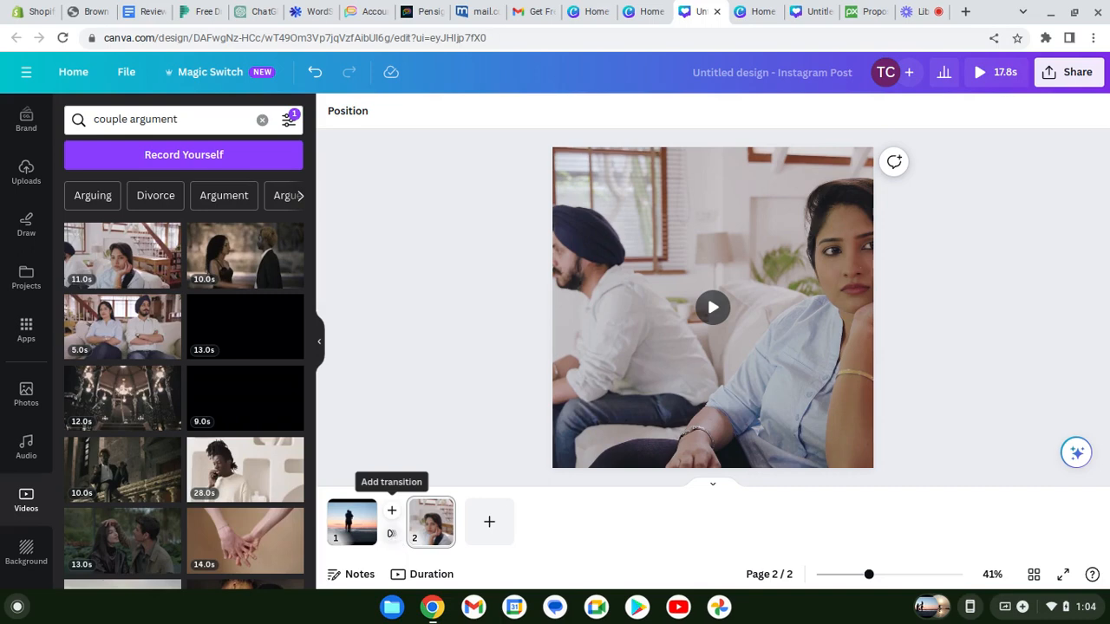
left_click(391, 533)
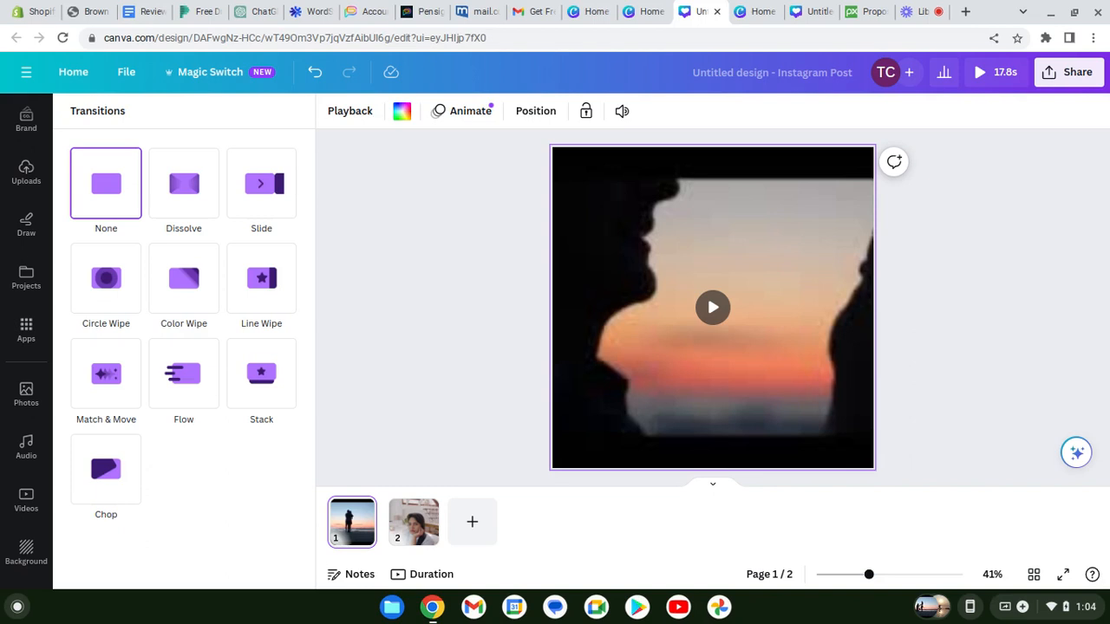
mouse_move(183, 198)
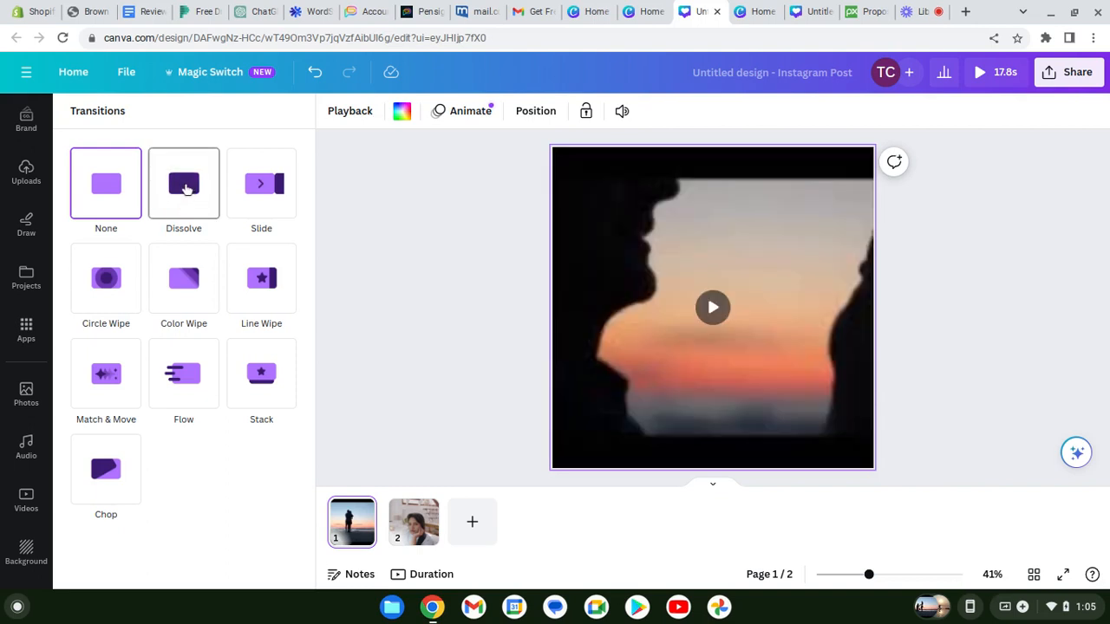
left_click(186, 189)
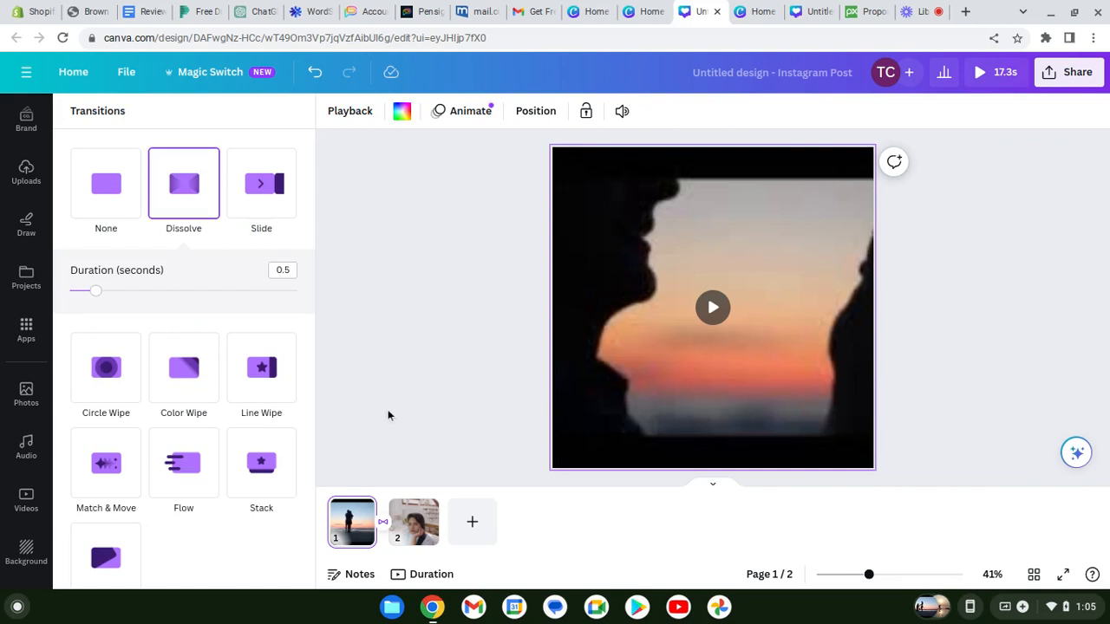
left_click(981, 76)
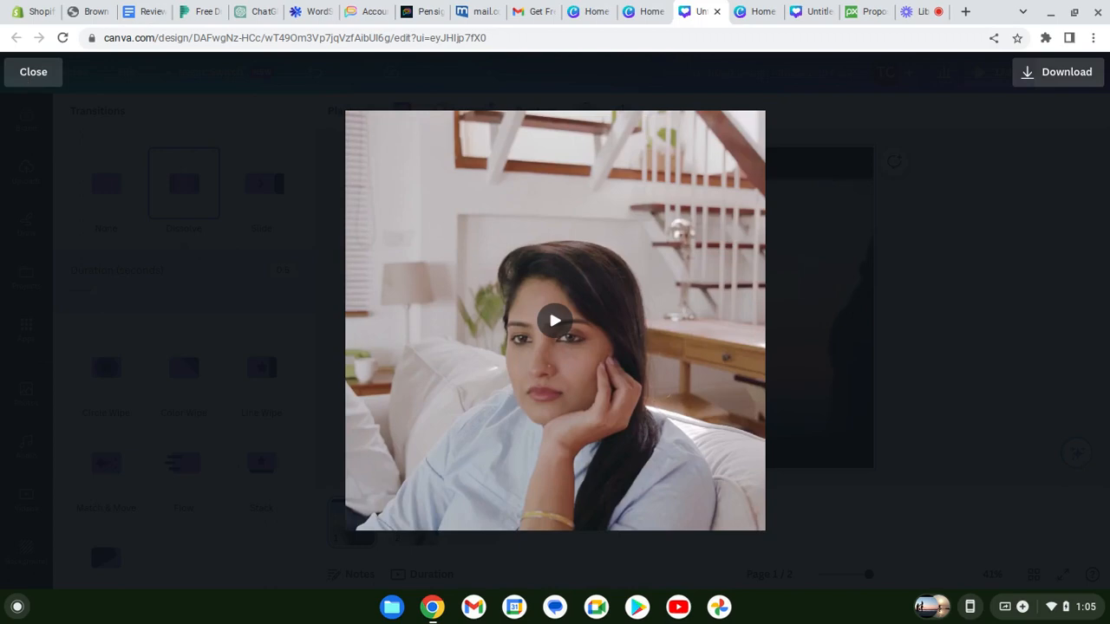
left_click(33, 74)
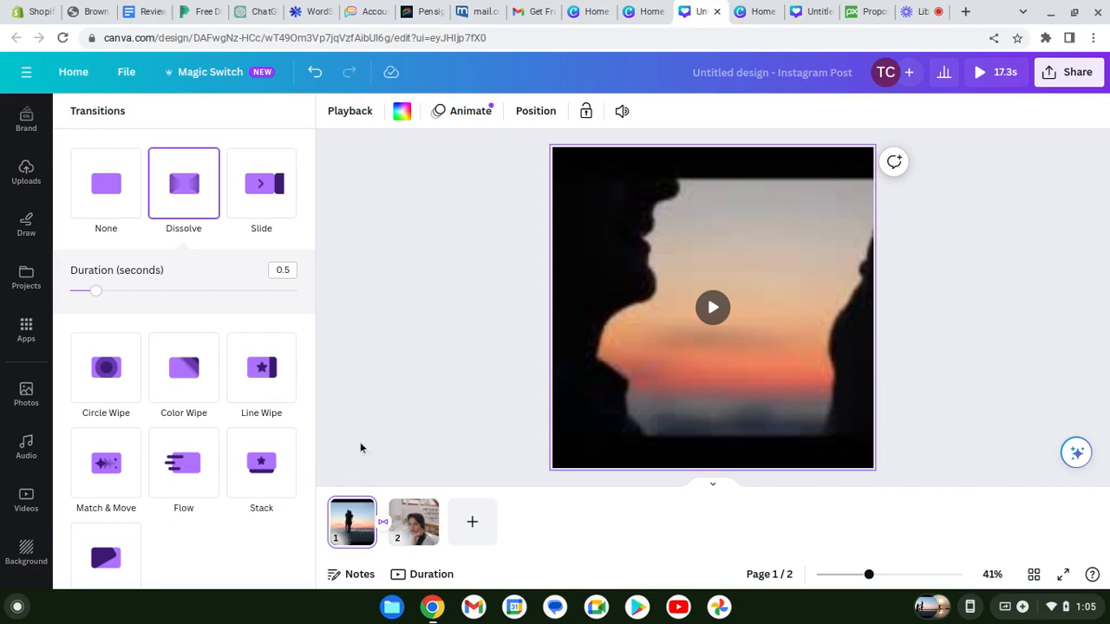
- Play the proposal clip on page 1 and the couple clip on page 2 from its start to judge their content and length
mouse_move(617, 426)
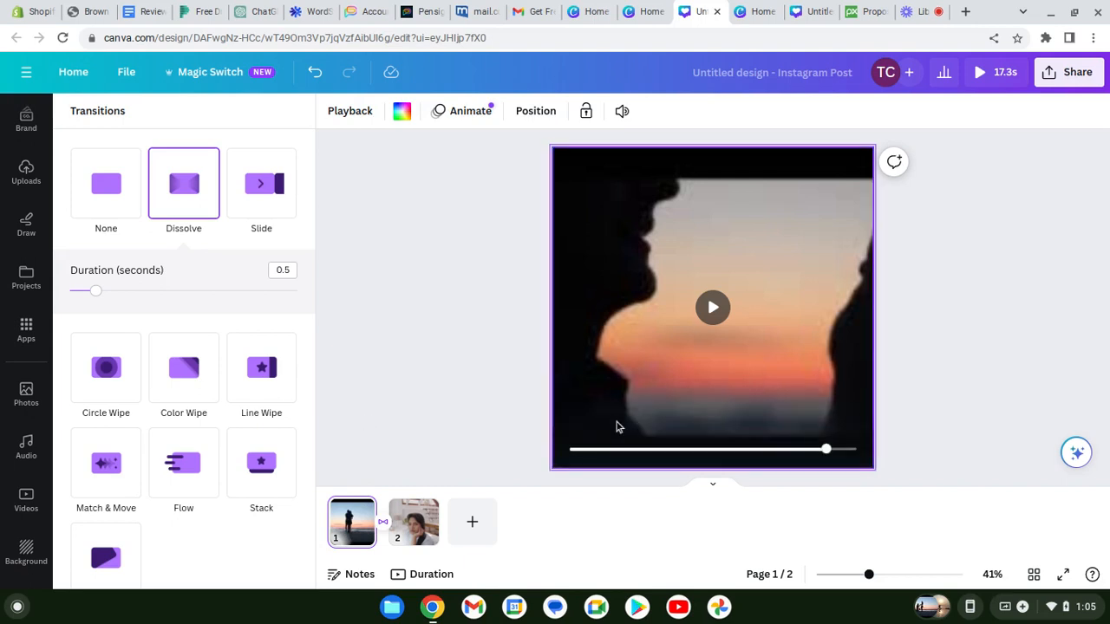
left_click(628, 370)
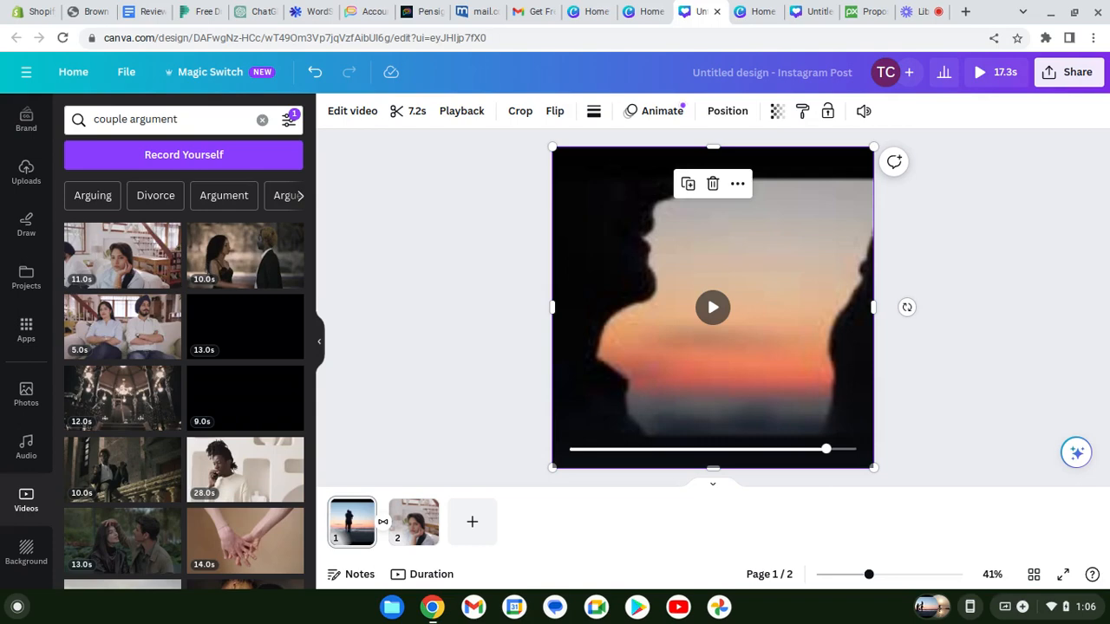
left_click(416, 531)
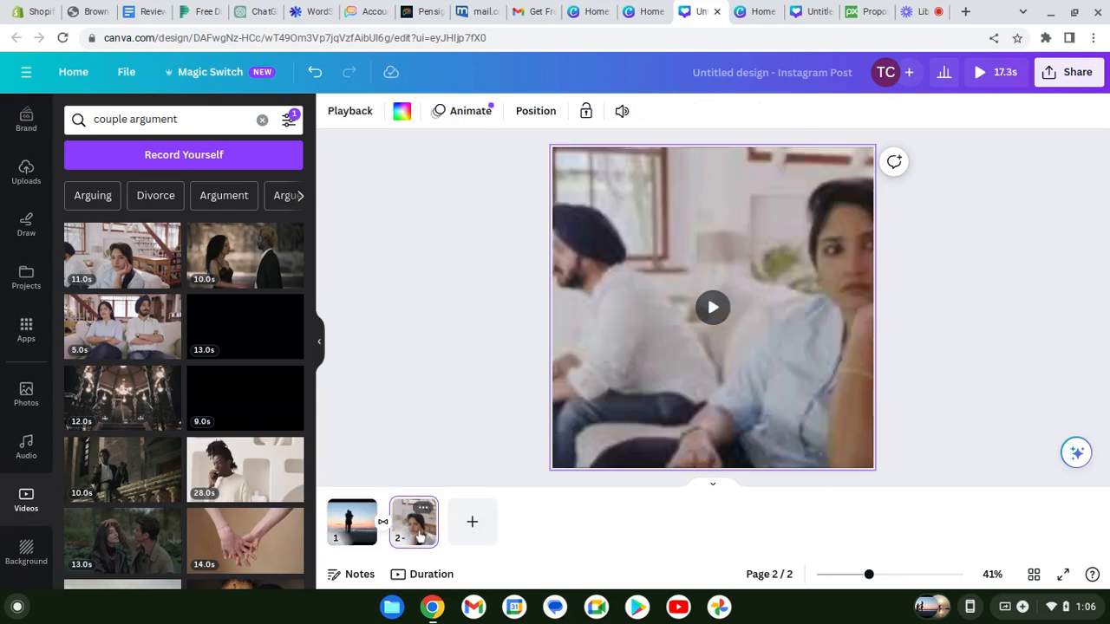
left_click(596, 184)
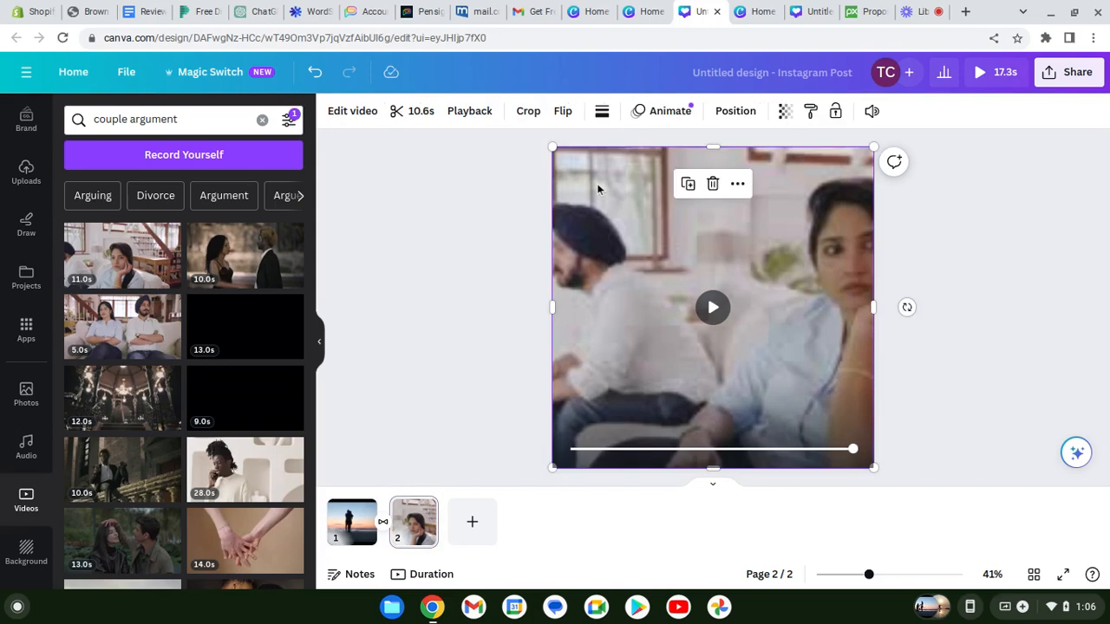
left_click(361, 527)
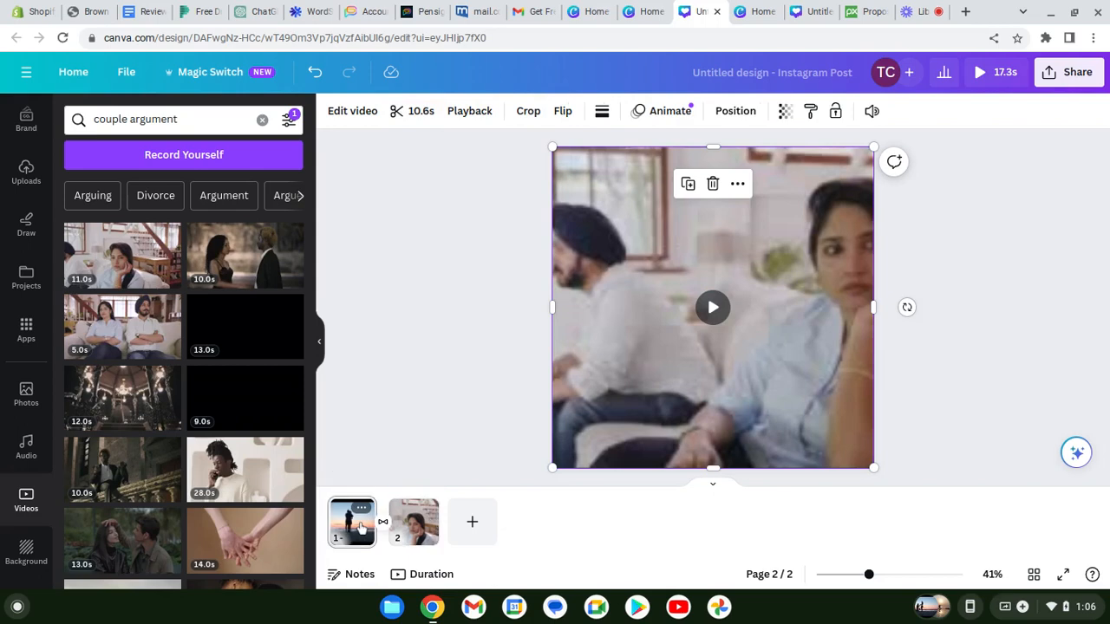
left_click(713, 310)
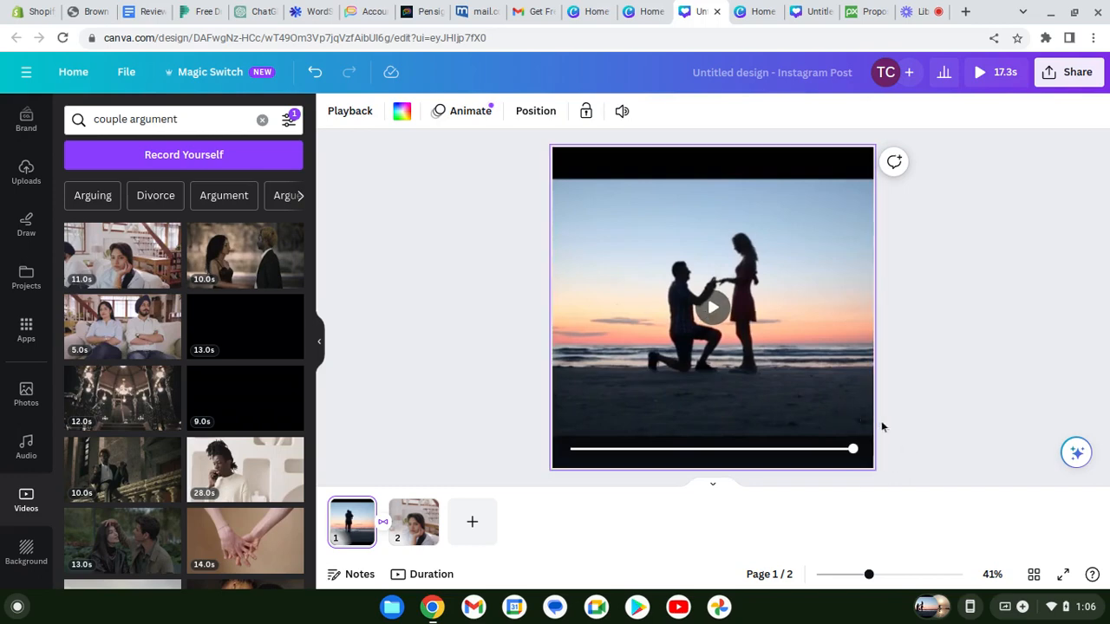
left_click(416, 521)
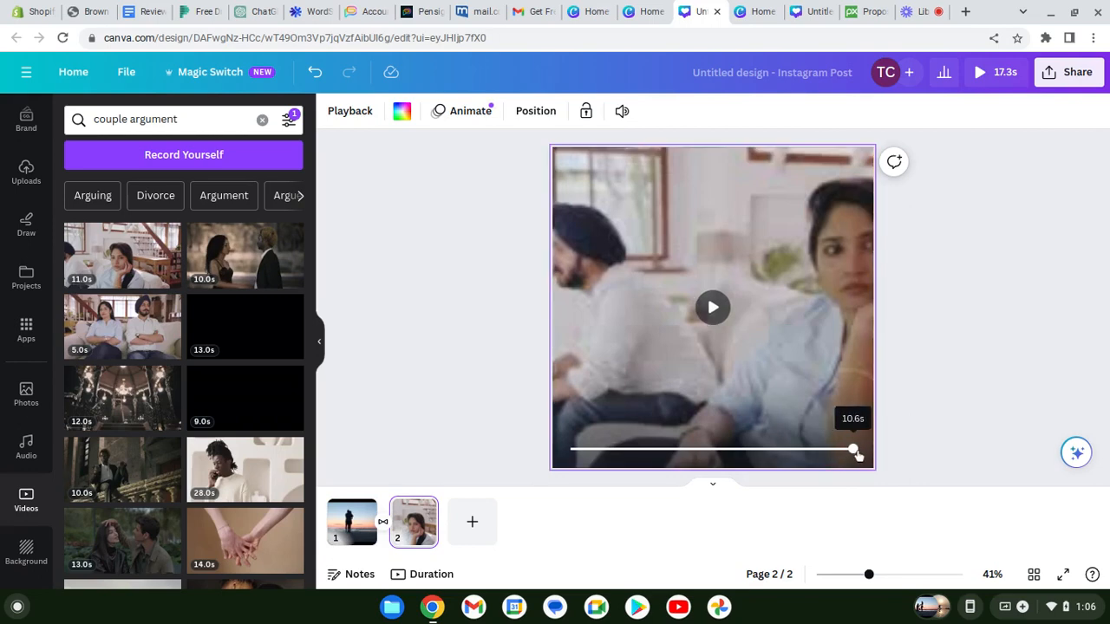
left_click_drag(854, 452, 572, 449)
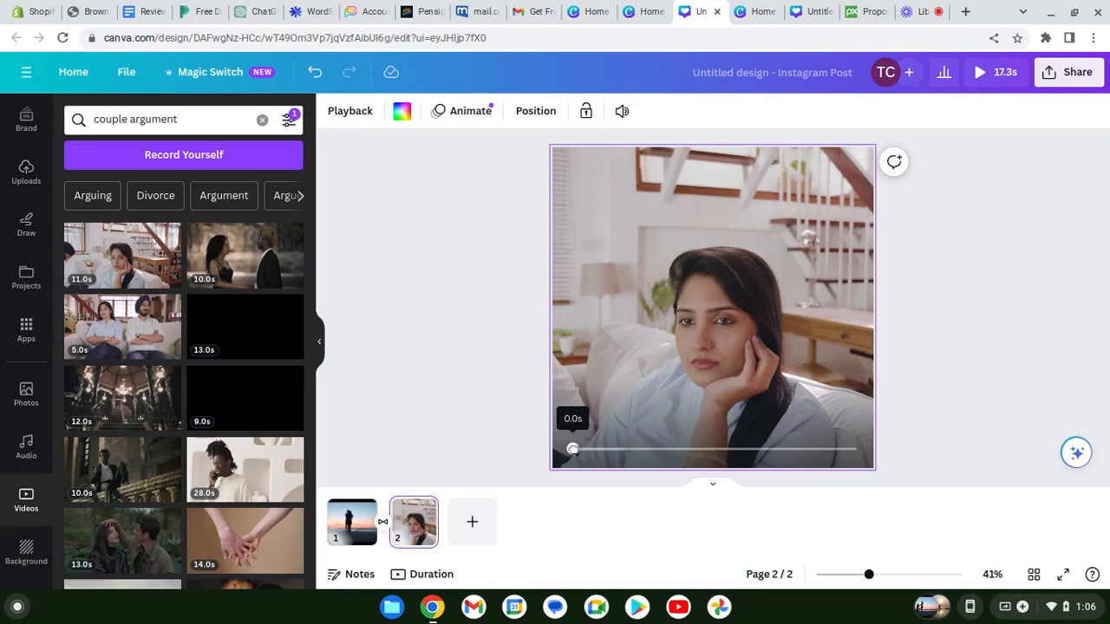
left_click(711, 311)
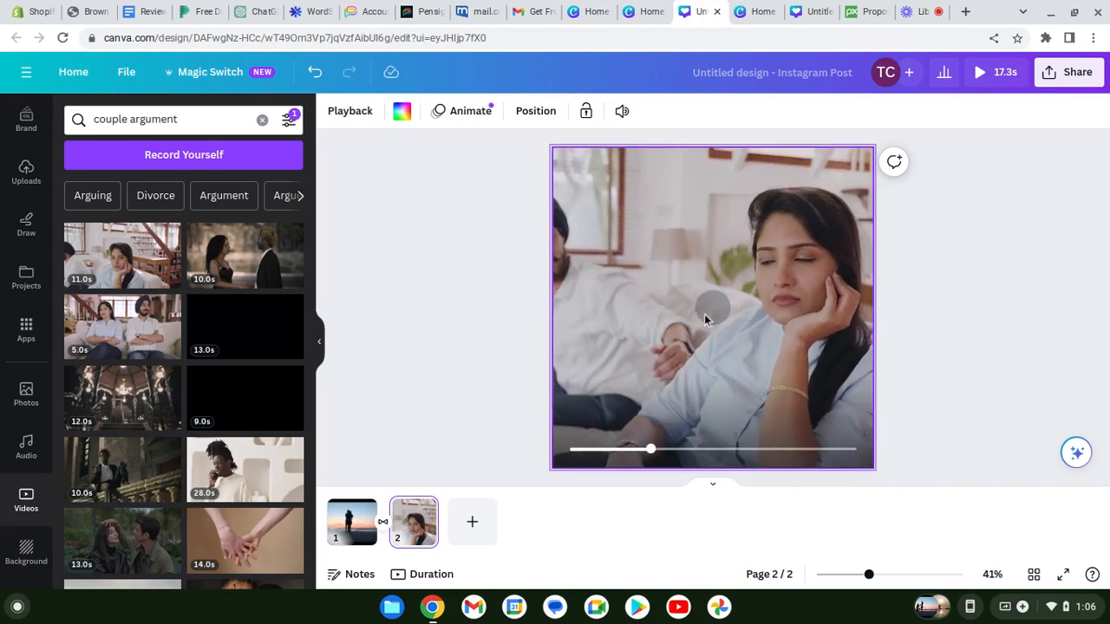
- Trim the couple video on page 2 to 9.6 s by cutting about 0.7 s from its start and a little from its end
left_click(635, 292)
left_click(617, 349)
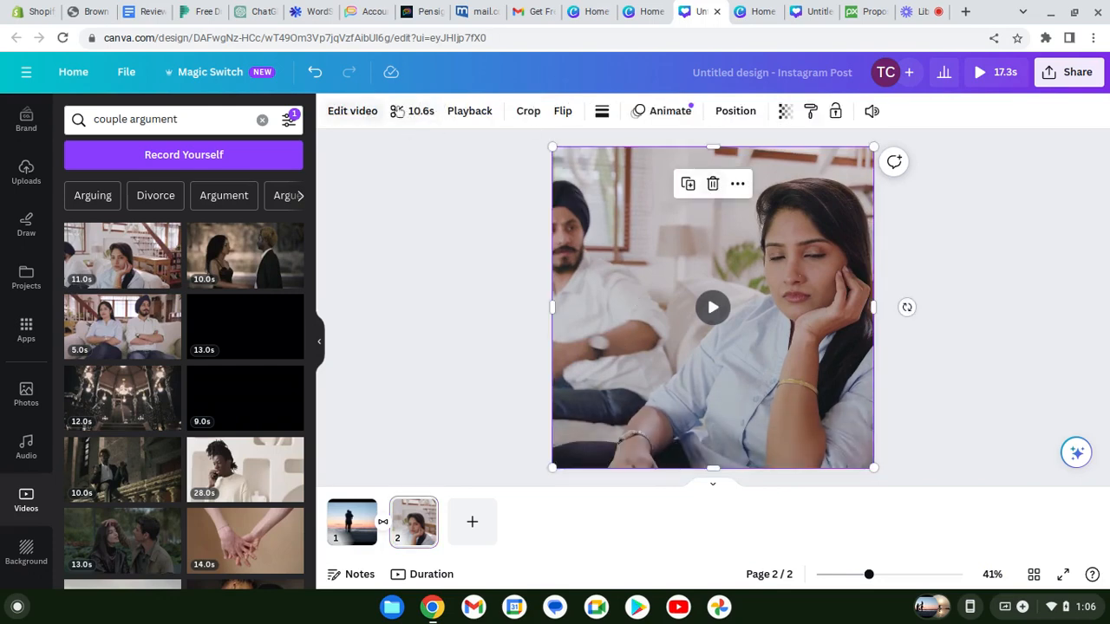
left_click(421, 113)
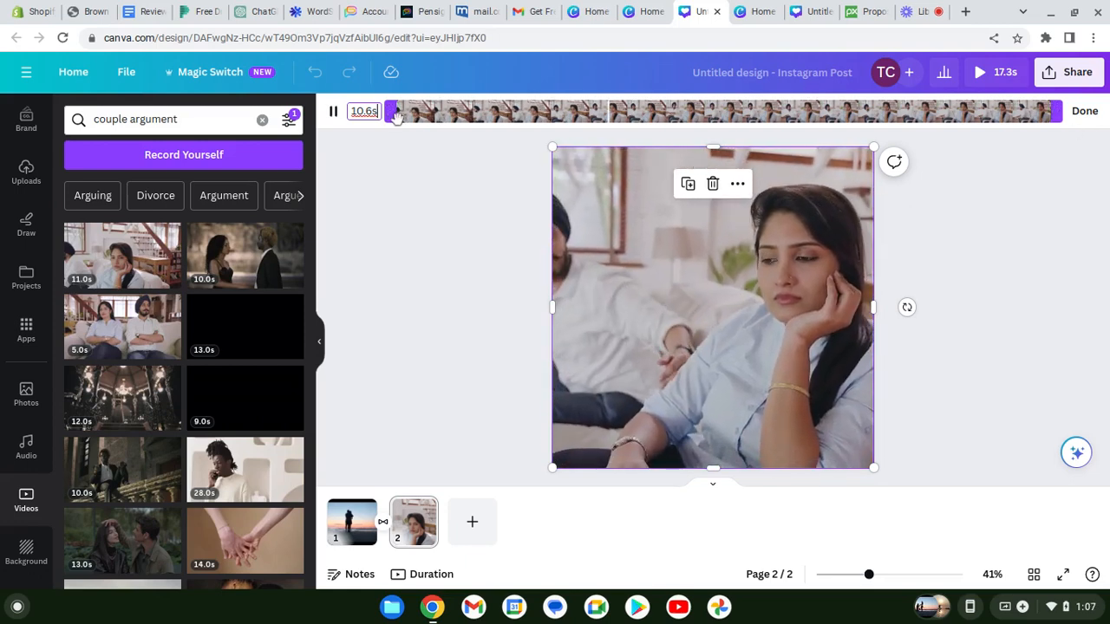
left_click_drag(392, 114, 439, 127)
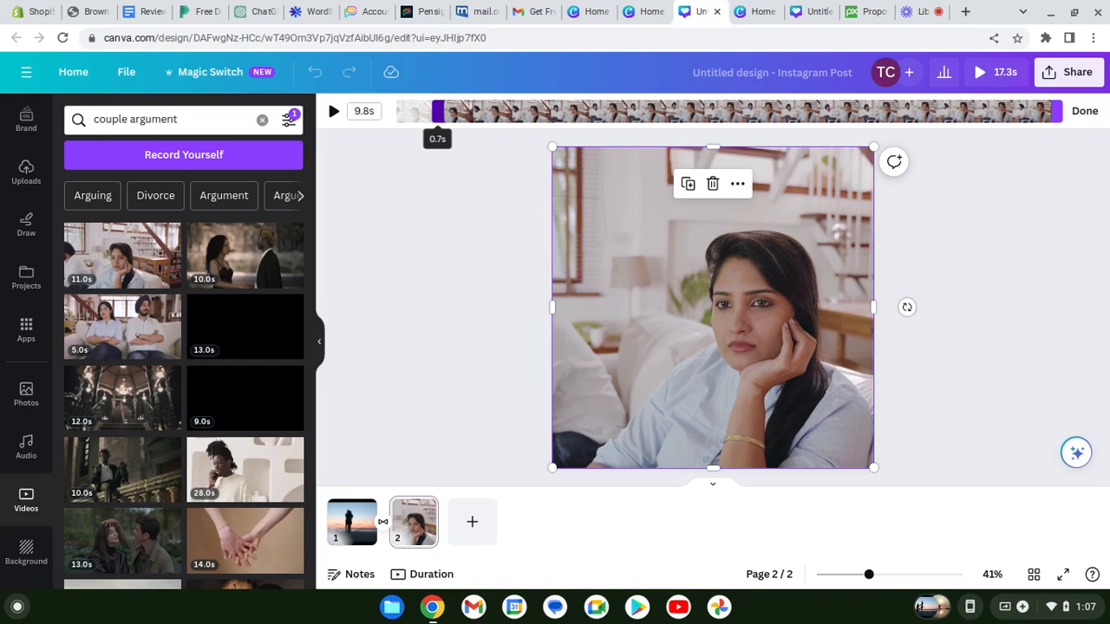
left_click_drag(435, 111, 435, 129)
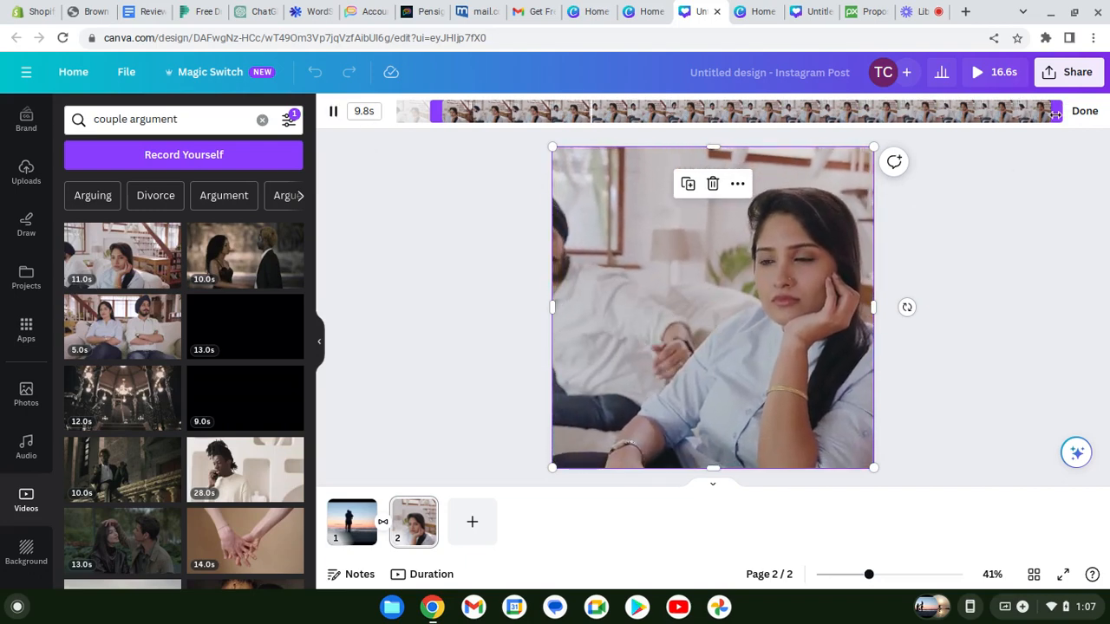
left_click_drag(1057, 113, 1046, 117)
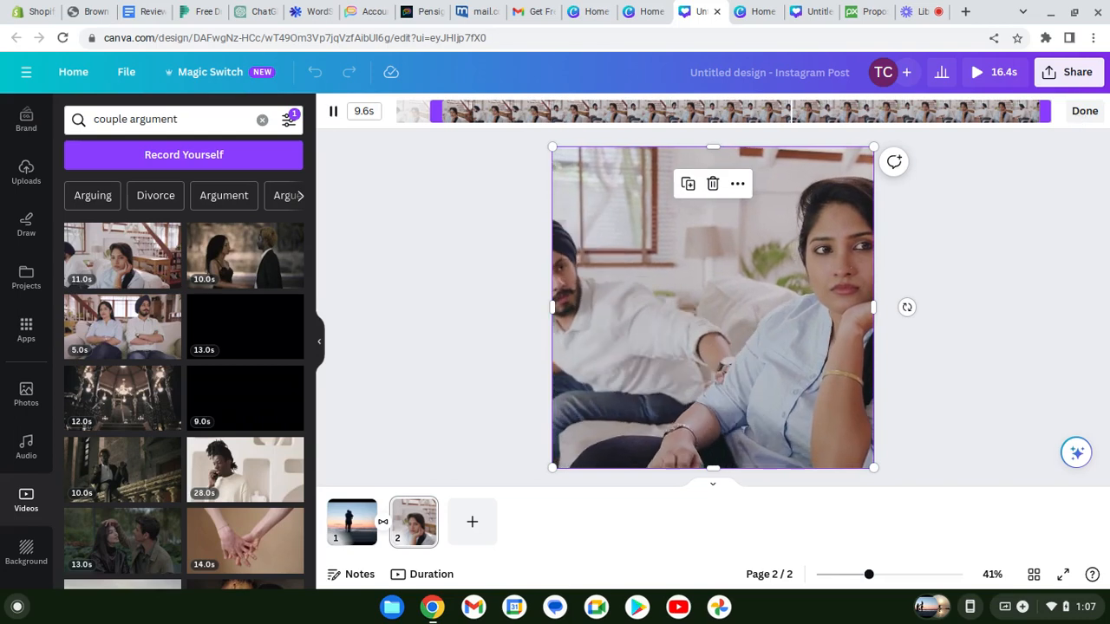
left_click(1083, 110)
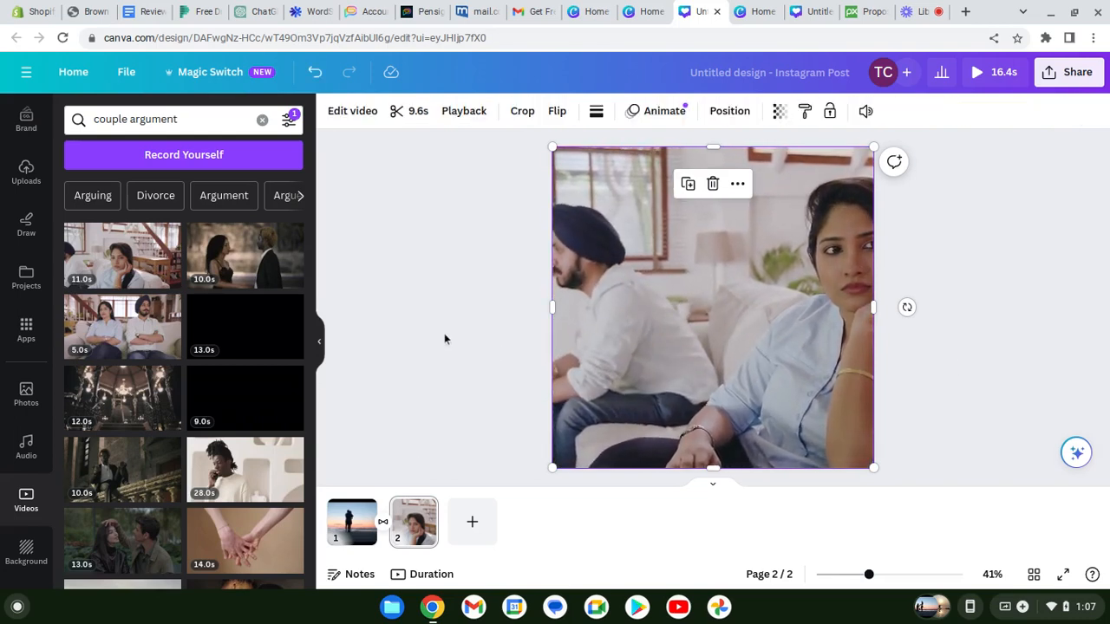
left_click(498, 352)
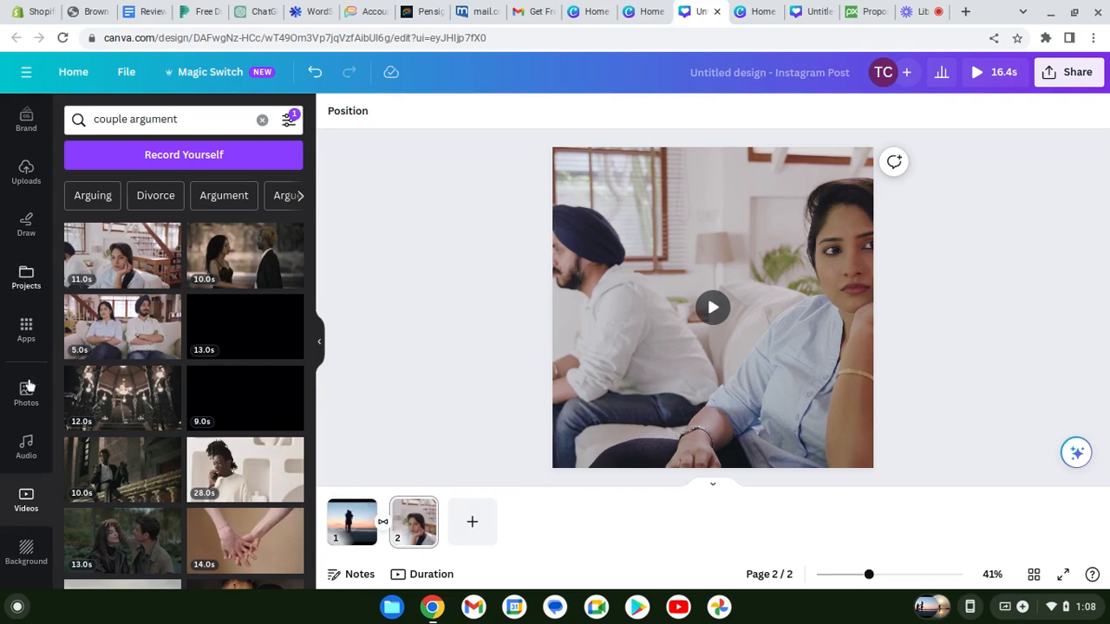
- Open the audio library and filter it to show only free tracks
left_click(26, 444)
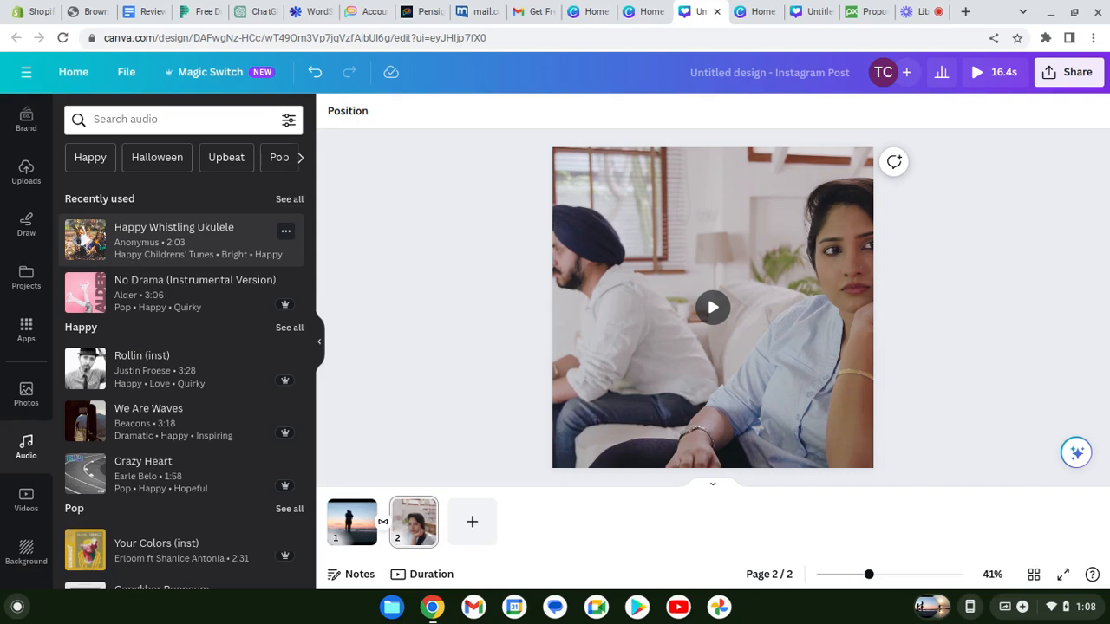
left_click(289, 121)
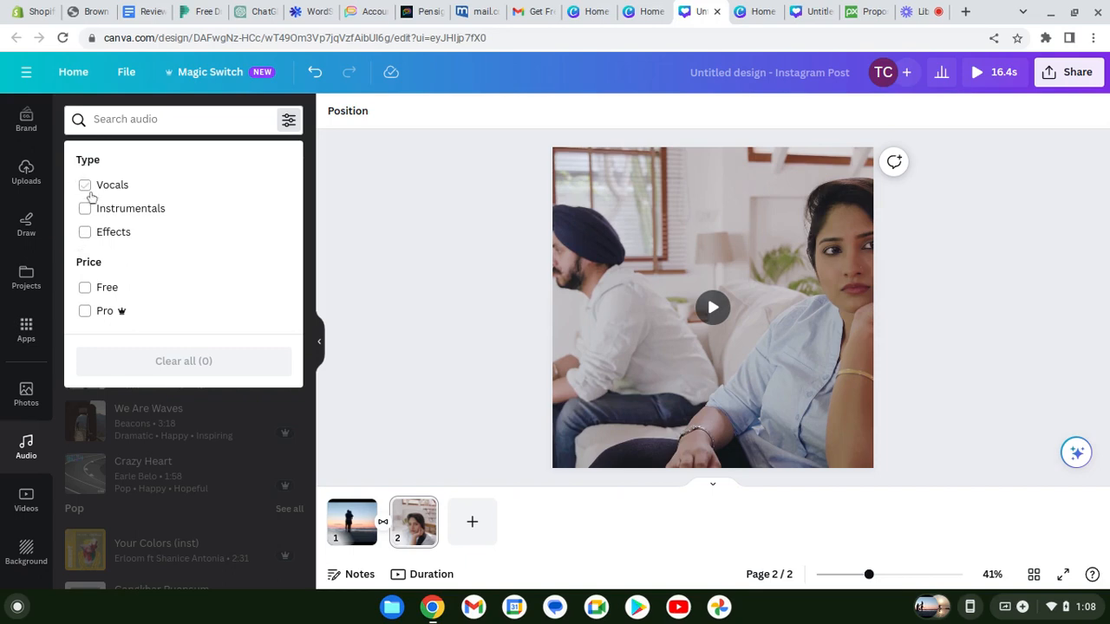
left_click(85, 288)
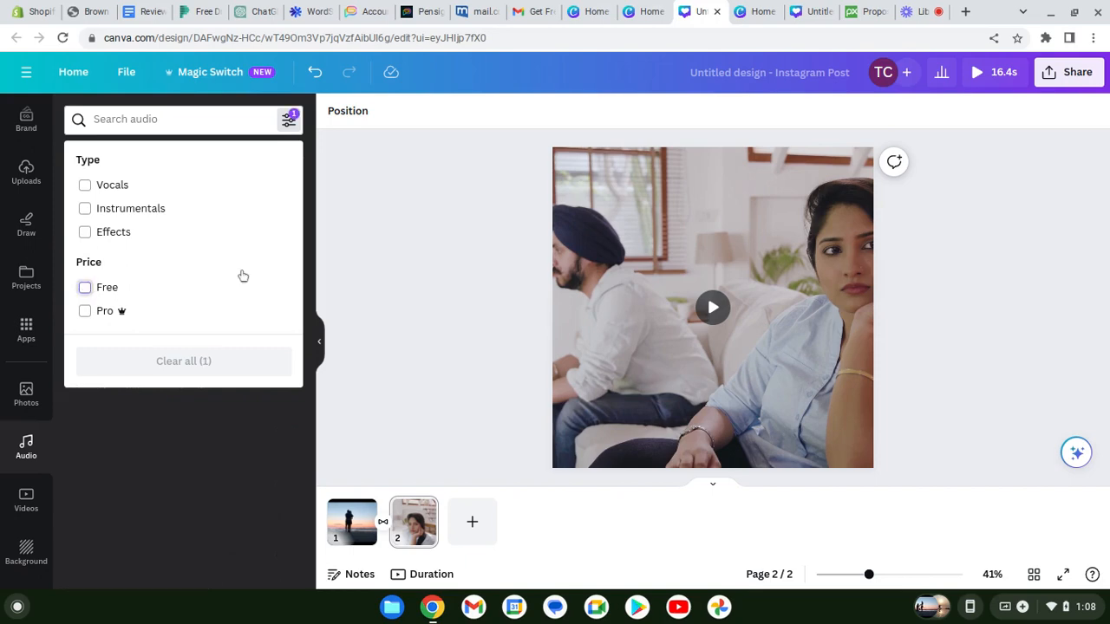
- Close the filter options, browse the audio categories and list the free tracks in the Love category
left_click(420, 296)
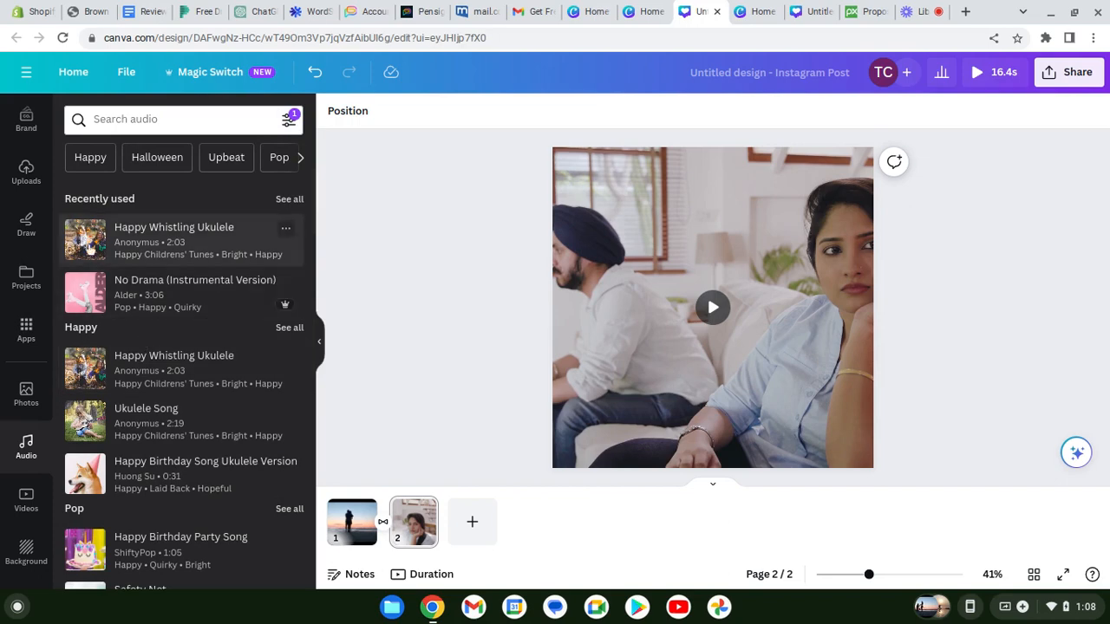
scroll(189, 430, "down", 1)
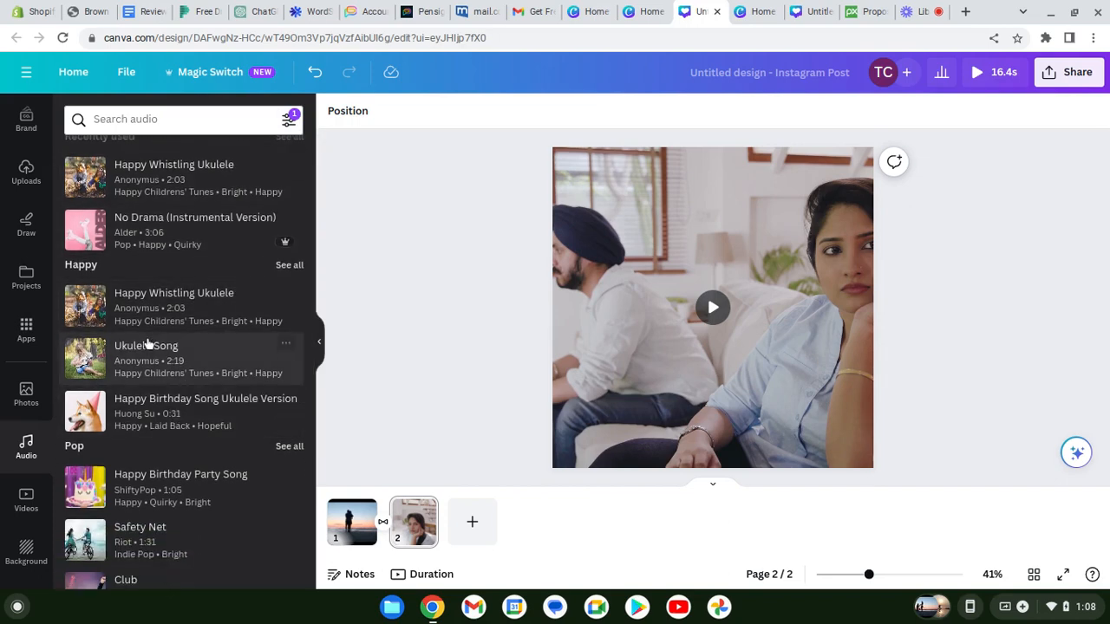
scroll(149, 344, "up", 3)
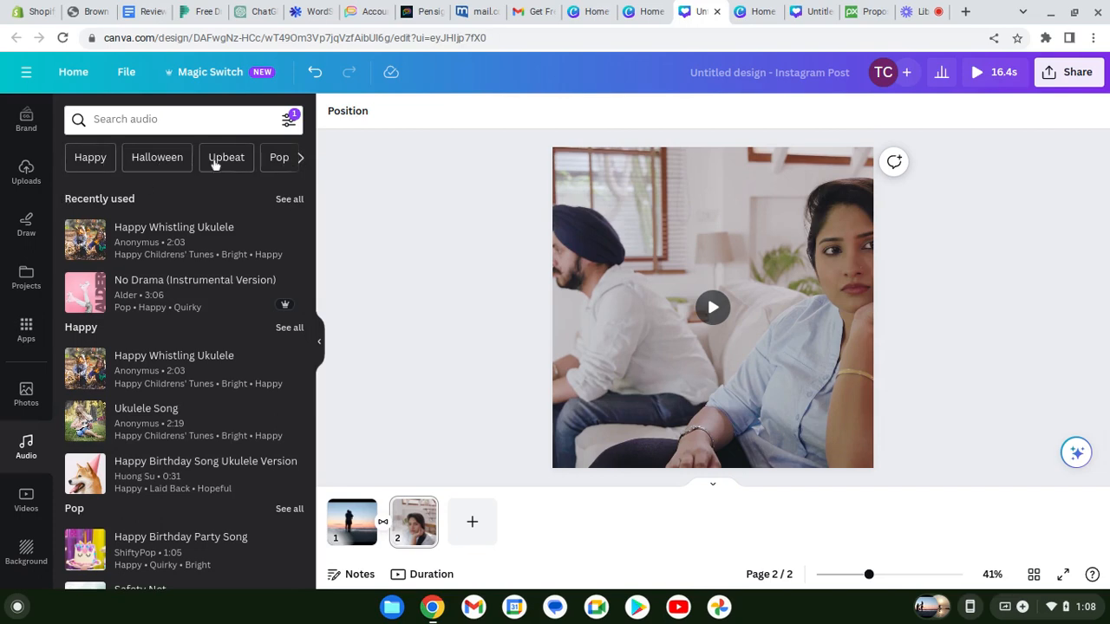
left_click(301, 158)
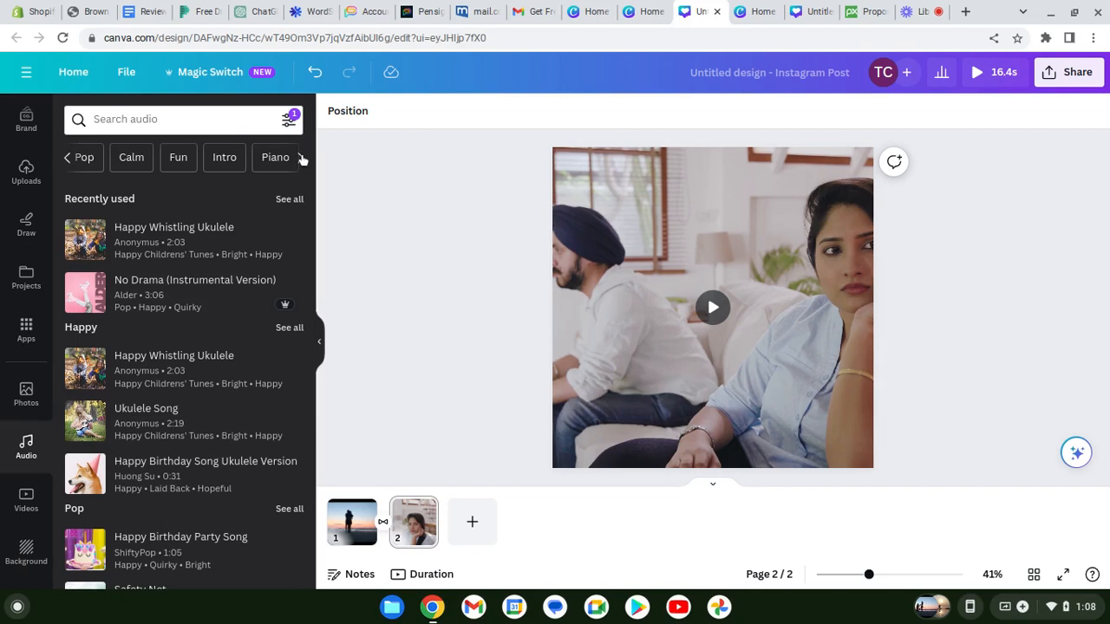
left_click(301, 158)
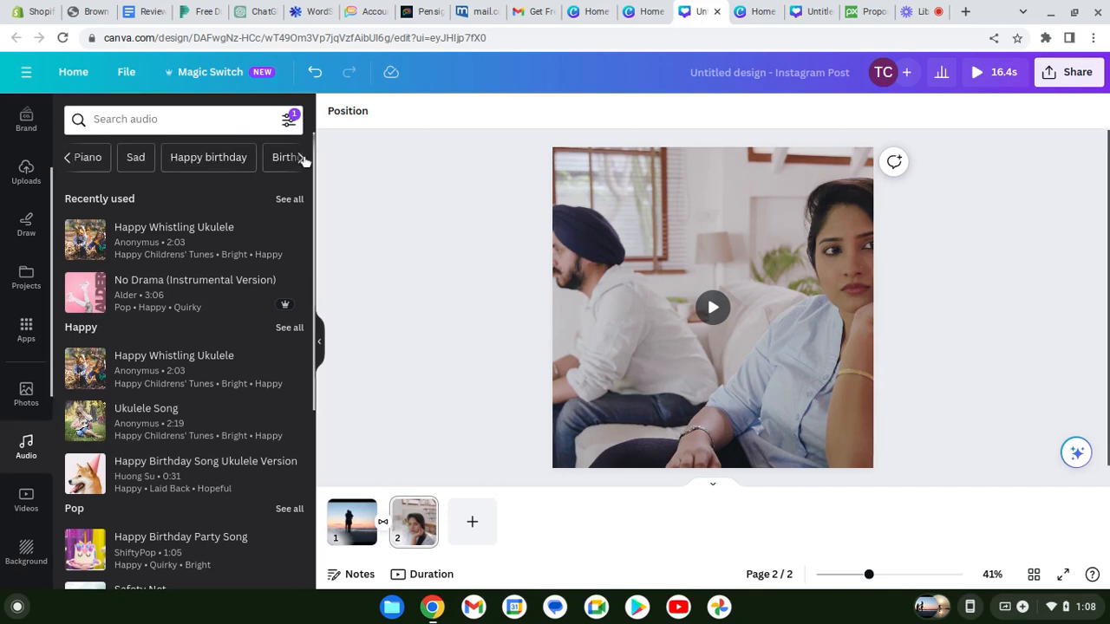
left_click(301, 157)
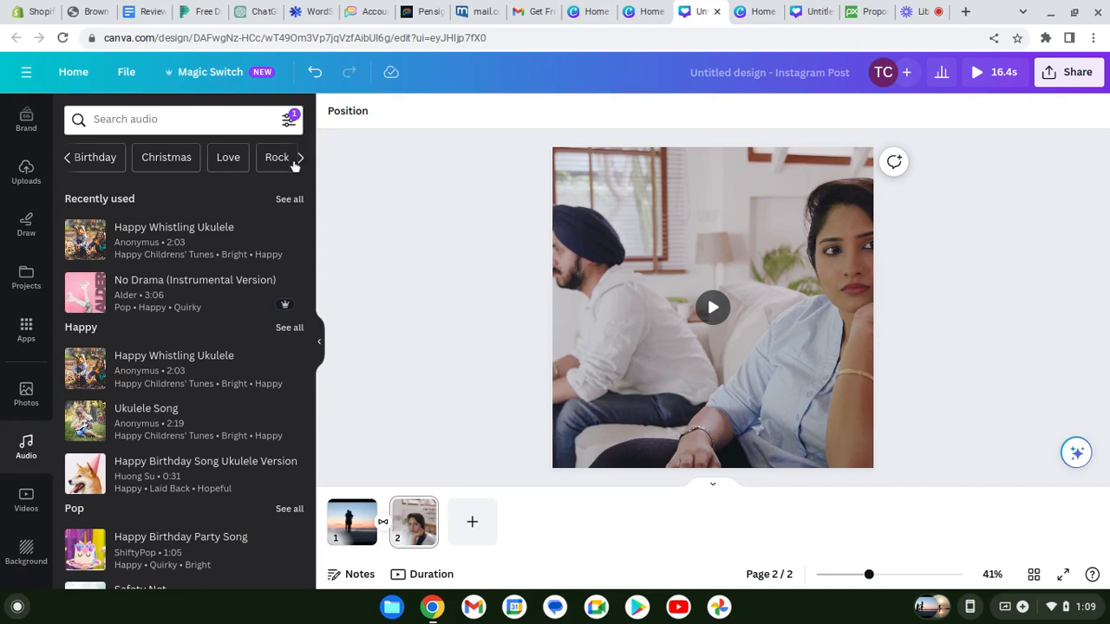
left_click(301, 158)
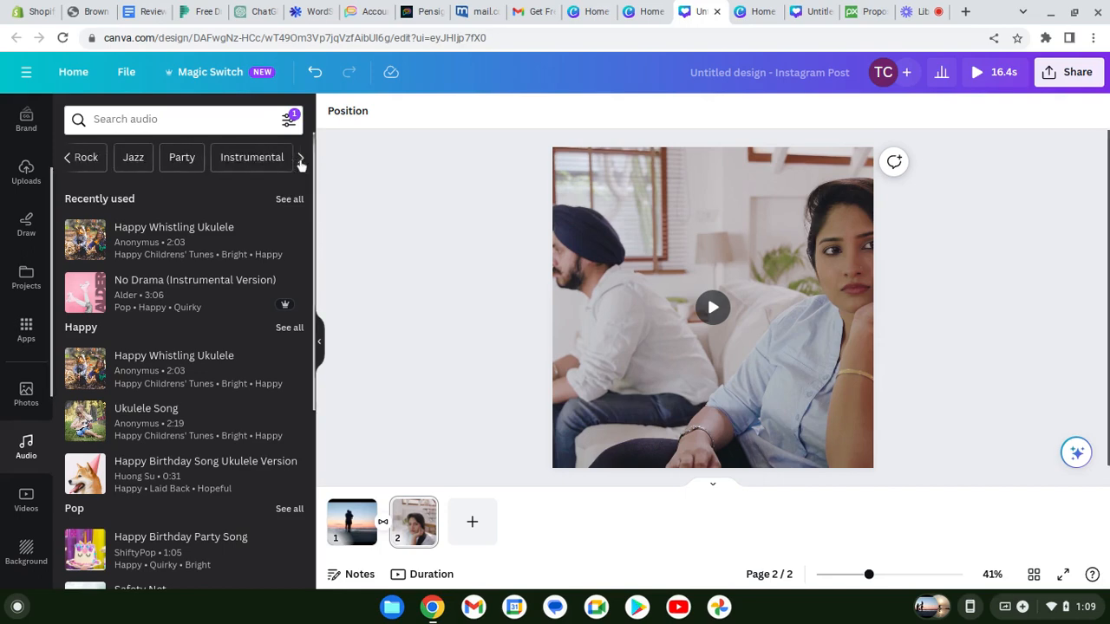
left_click(67, 160)
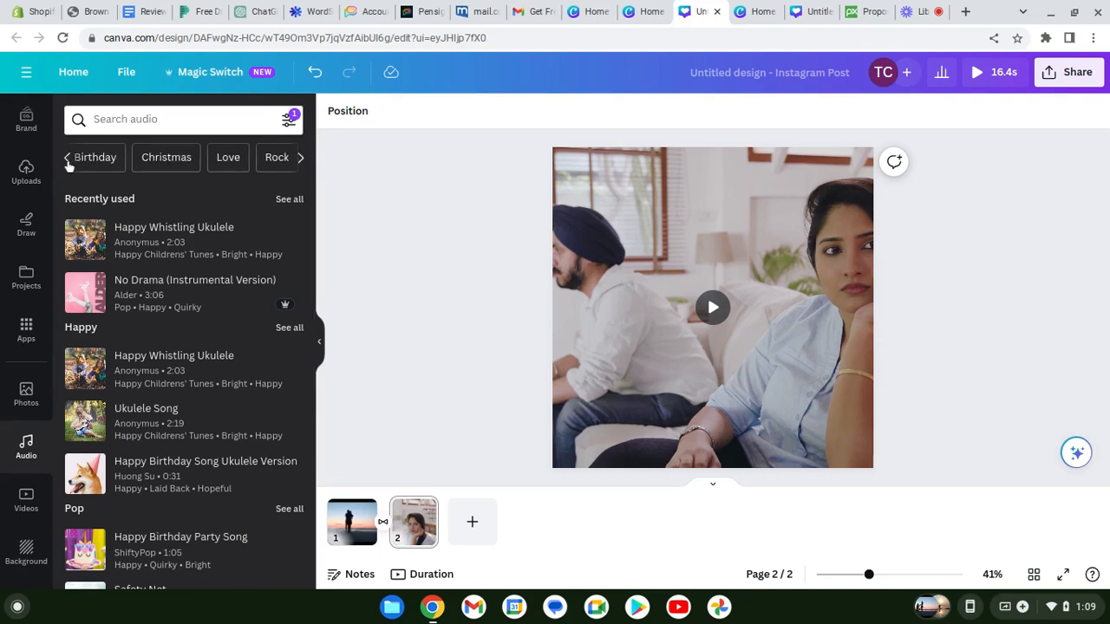
left_click(219, 159)
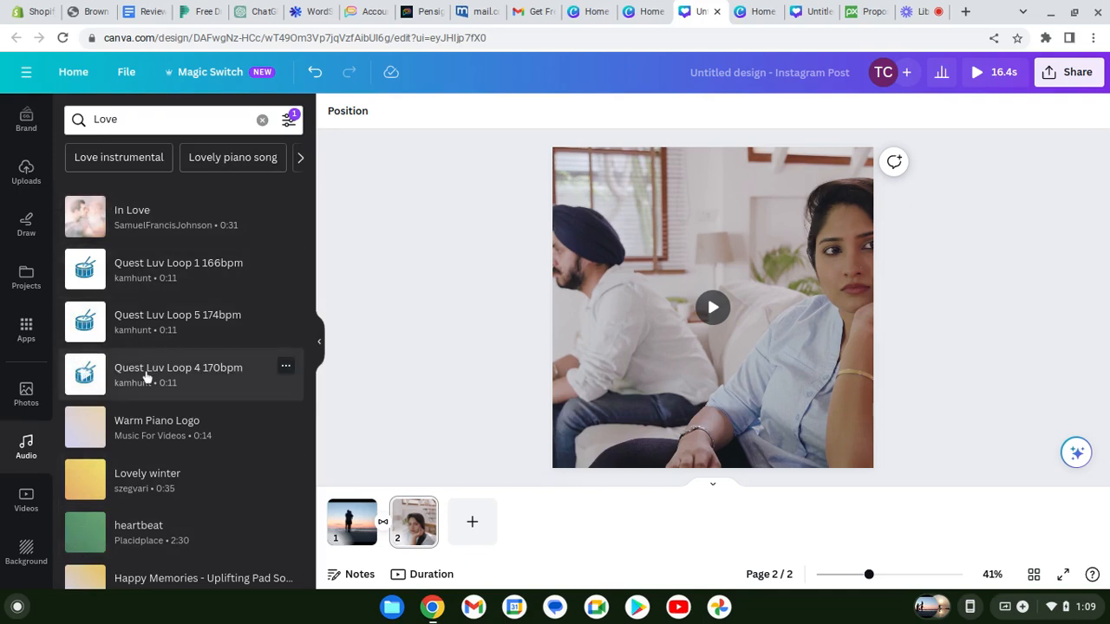
- Preview the heartbeat and Lifting Guitar tracks from the Love results with the device volume raised
scroll(104, 433, "down", 1)
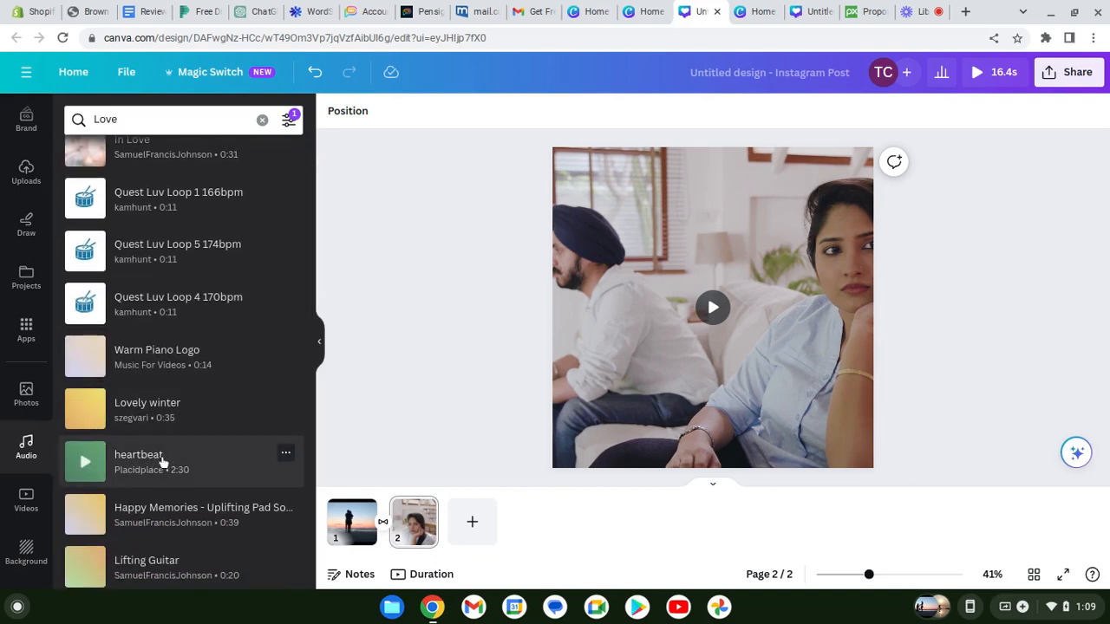
left_click(87, 464)
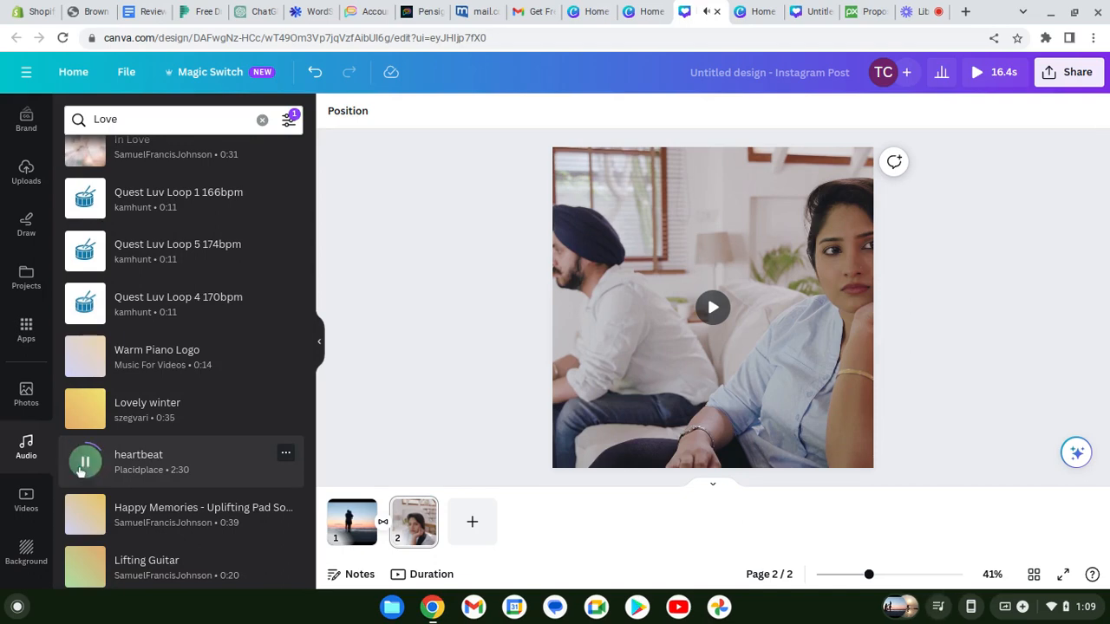
key("XF86AudioRaiseVolume")
left_click(85, 464)
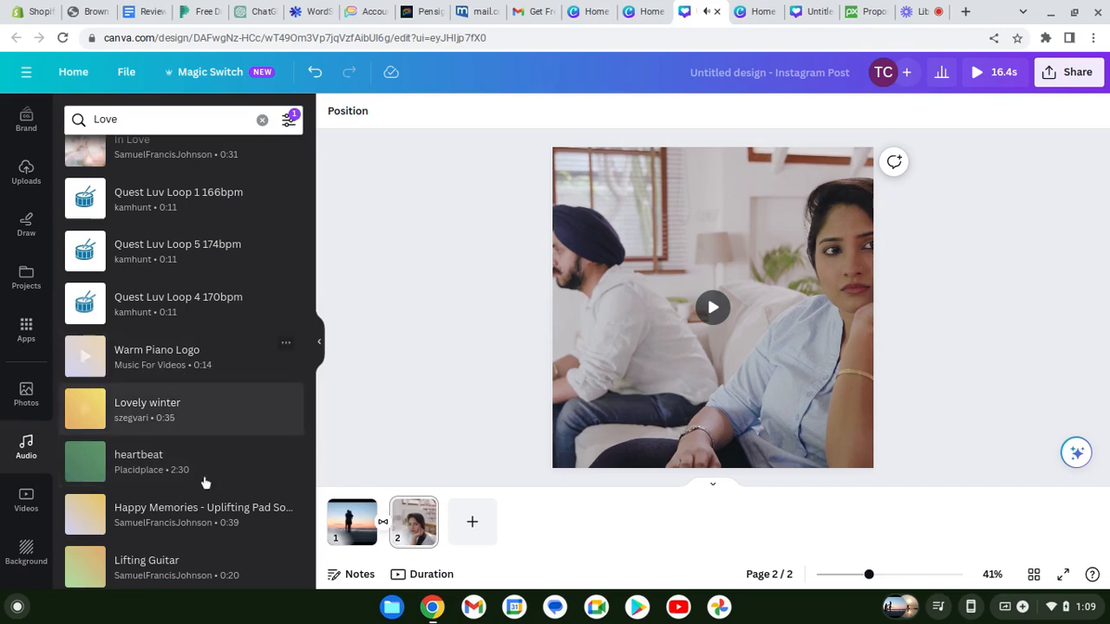
scroll(121, 521, "down", 1)
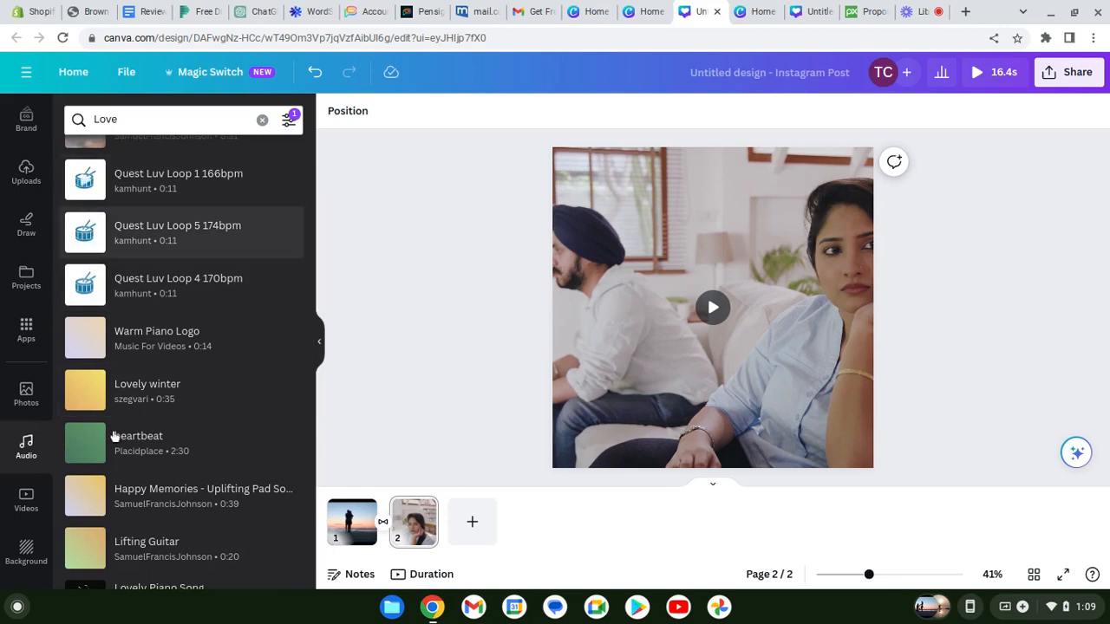
left_click(87, 552)
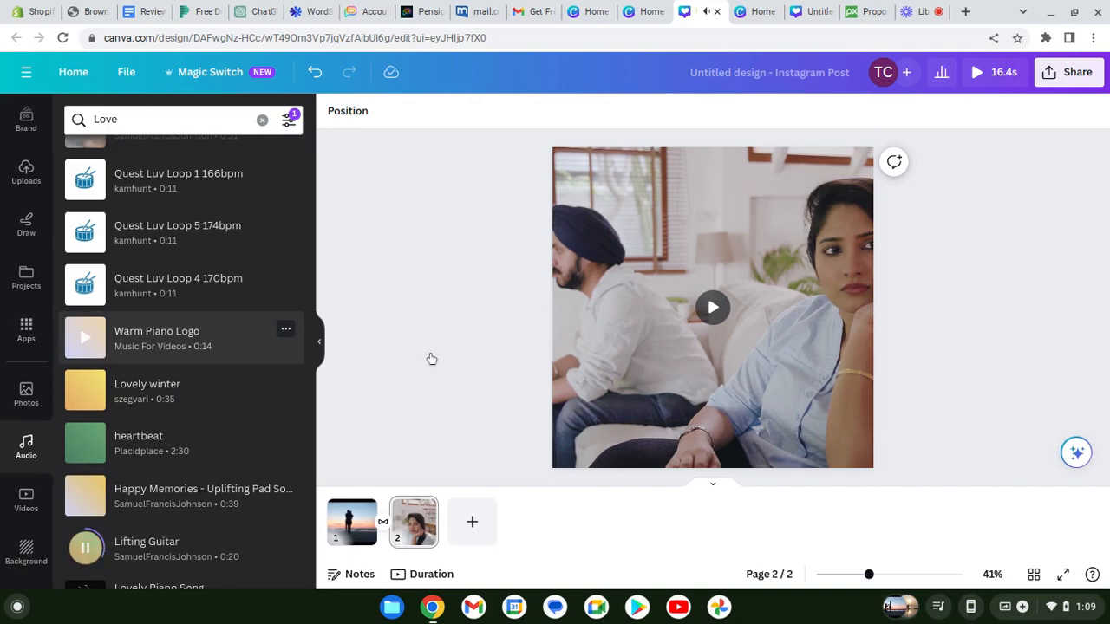
- Preview Lovely Piano Song, Happy Memories, Beautiful String Music, Enchanted Score and Dreamy Jazz Fantasy Ambient from the Love results
scroll(411, 283, "down", 1)
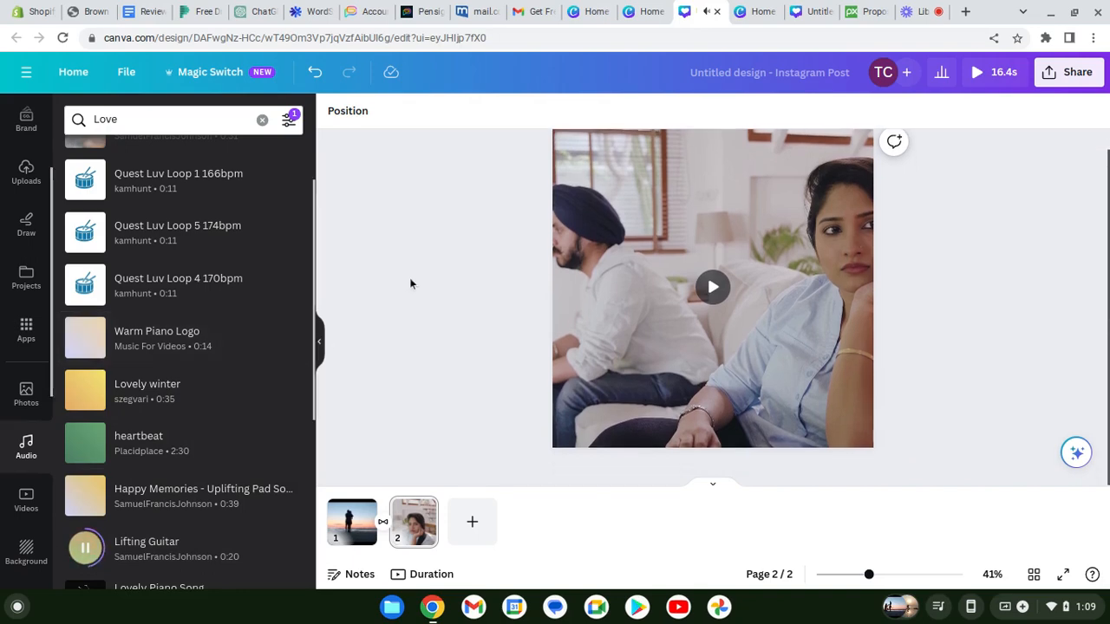
scroll(257, 330, "down", 3)
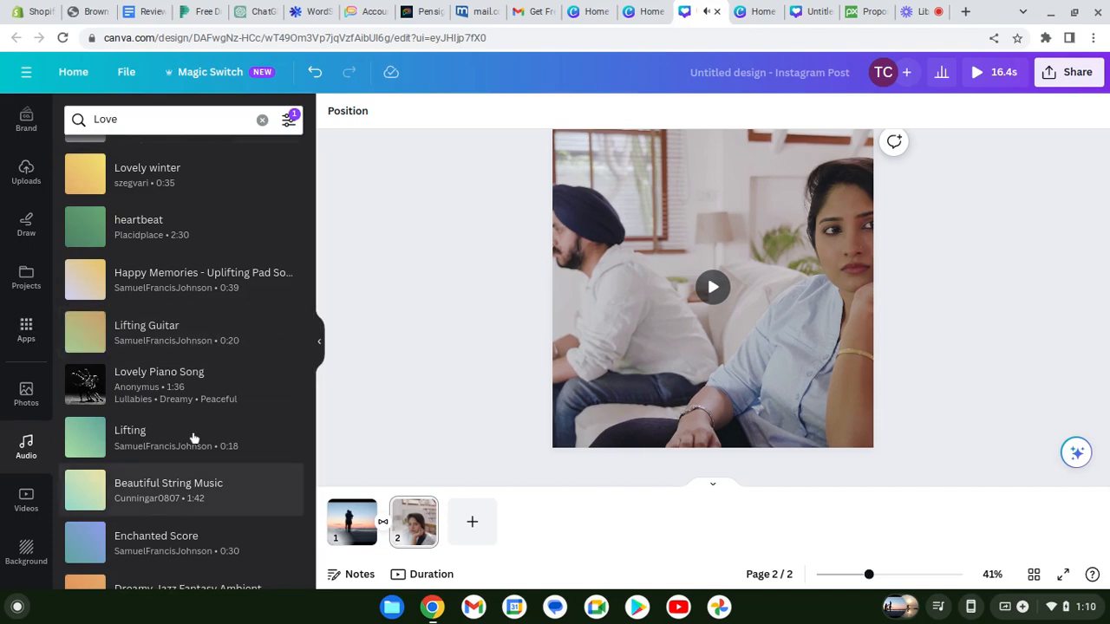
left_click(85, 386)
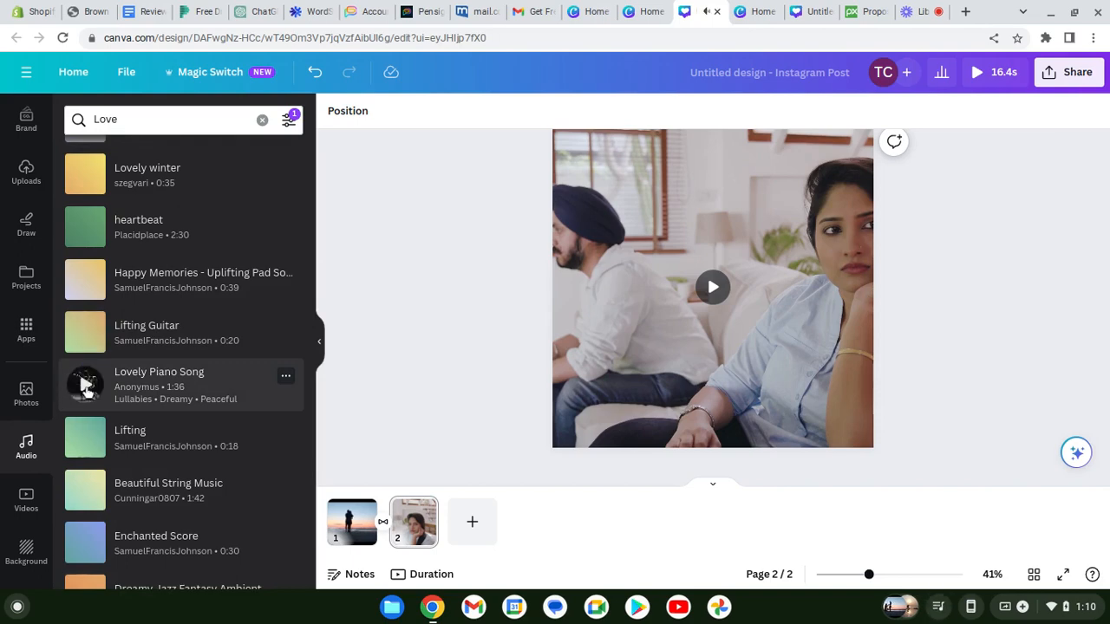
left_click(89, 284)
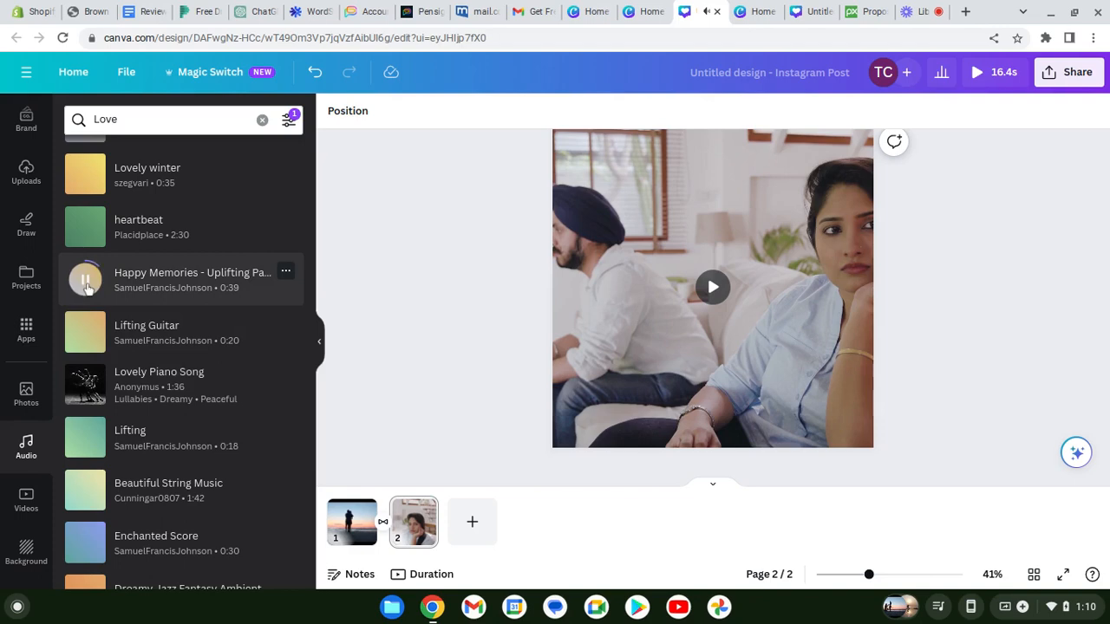
left_click(87, 286)
left_click(87, 496)
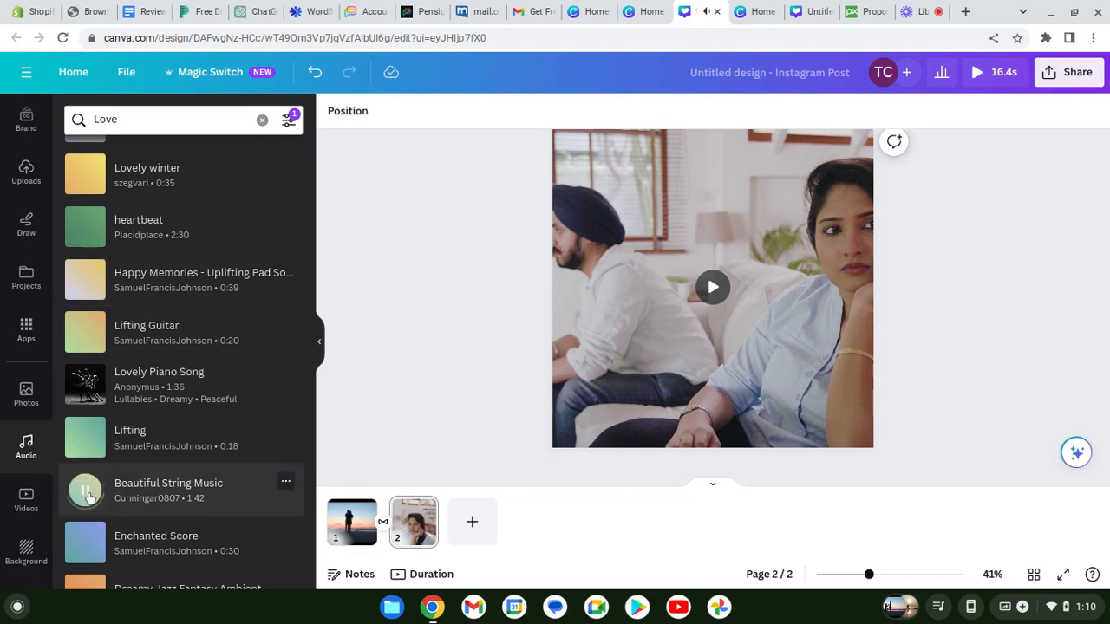
left_click(85, 545)
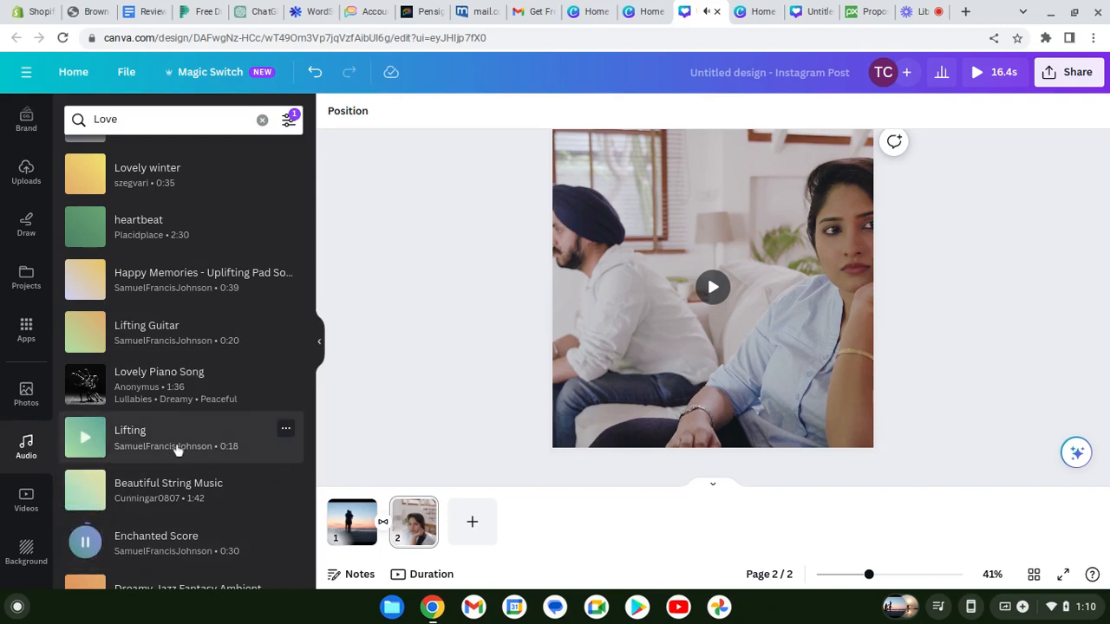
scroll(176, 450, "down", 1)
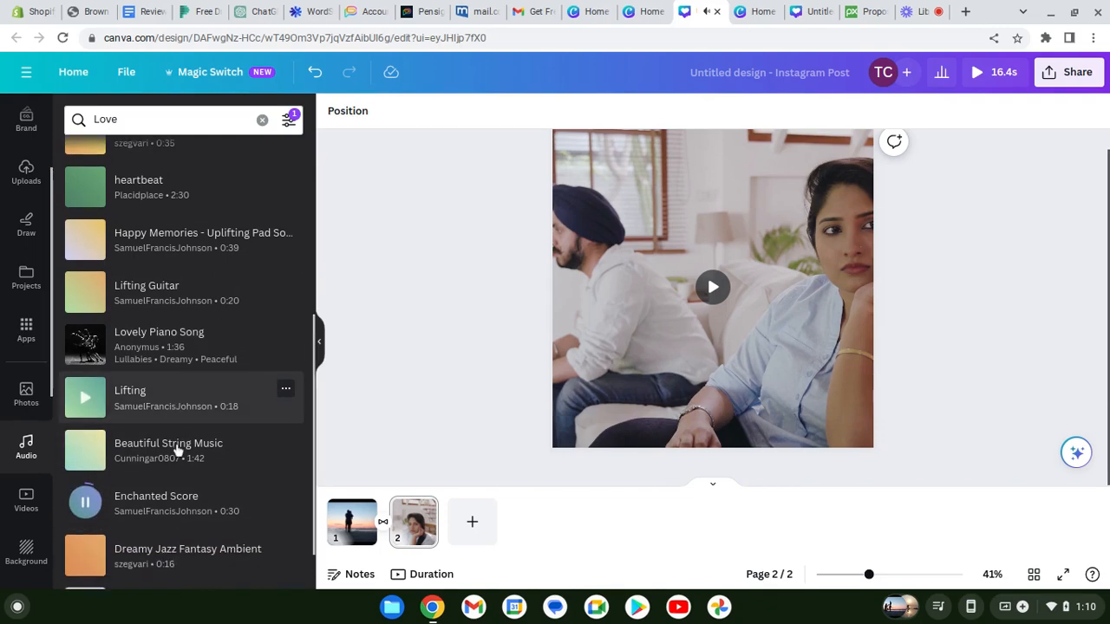
left_click(86, 548)
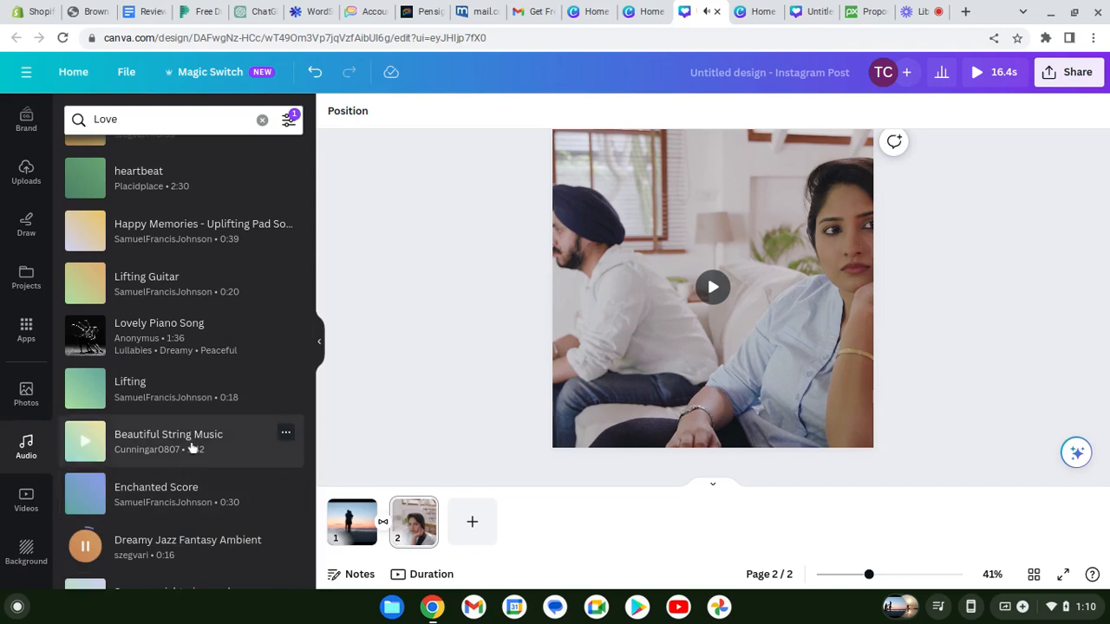
scroll(163, 464, "down", 1)
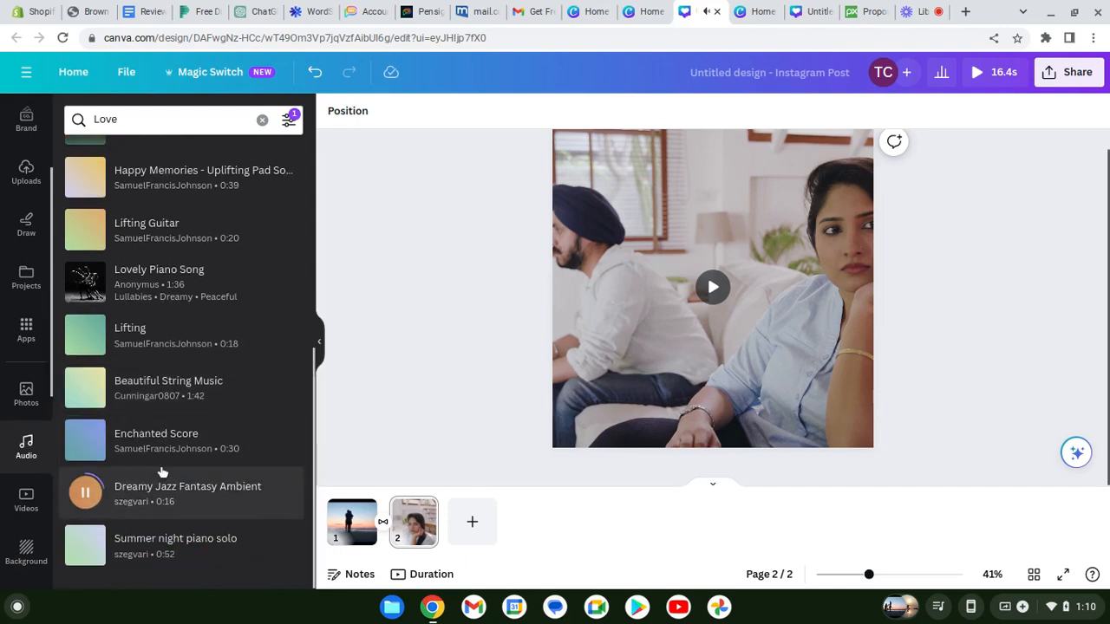
- Clear the Love search and look through the Happy, Pop and Epic audio sections for a suitable track
scroll(134, 407, "up", 6)
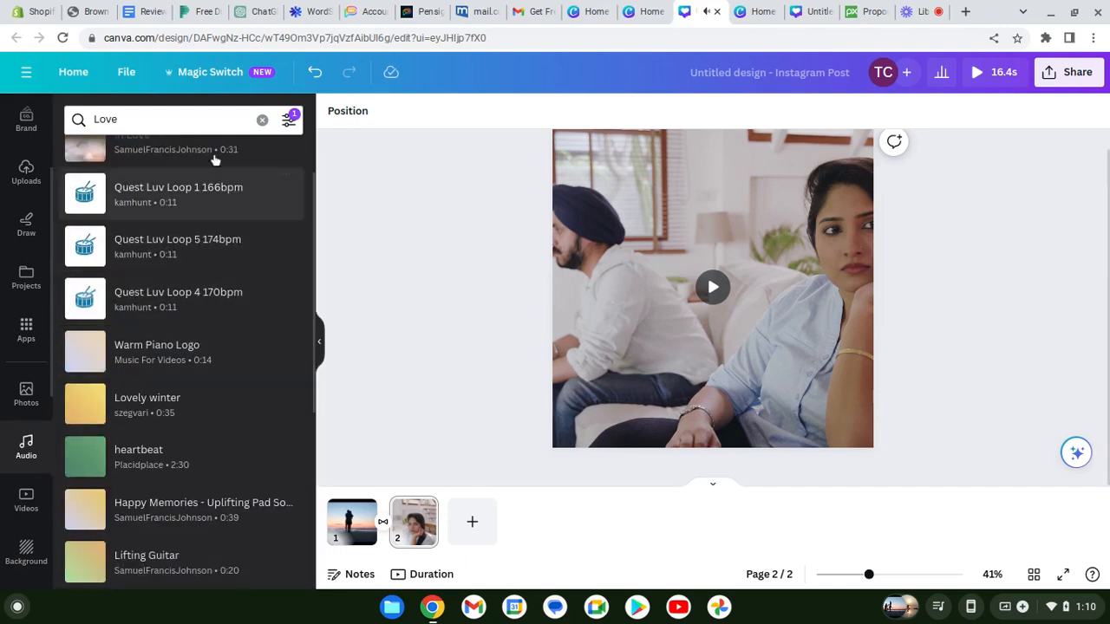
left_click(262, 120)
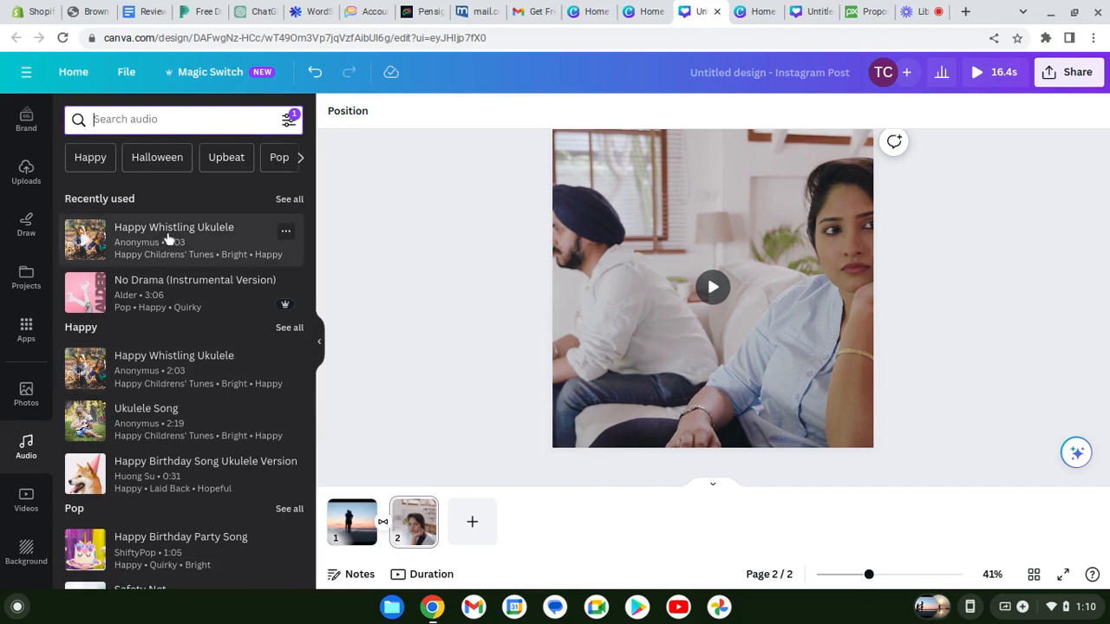
key("XF86AudioRaiseVolume")
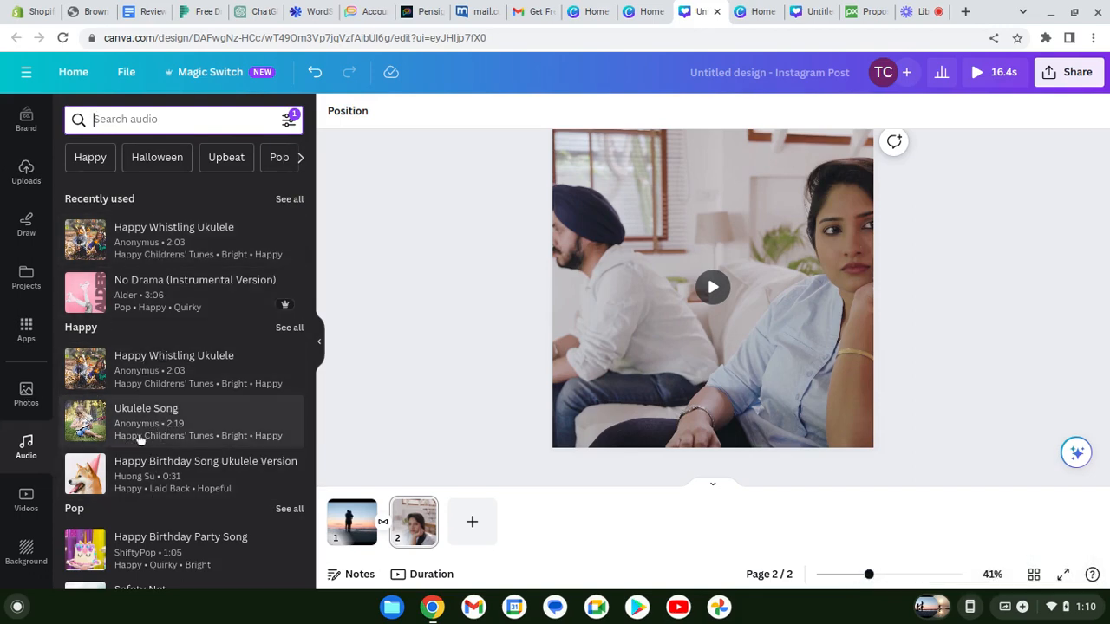
scroll(130, 469, "down", 1)
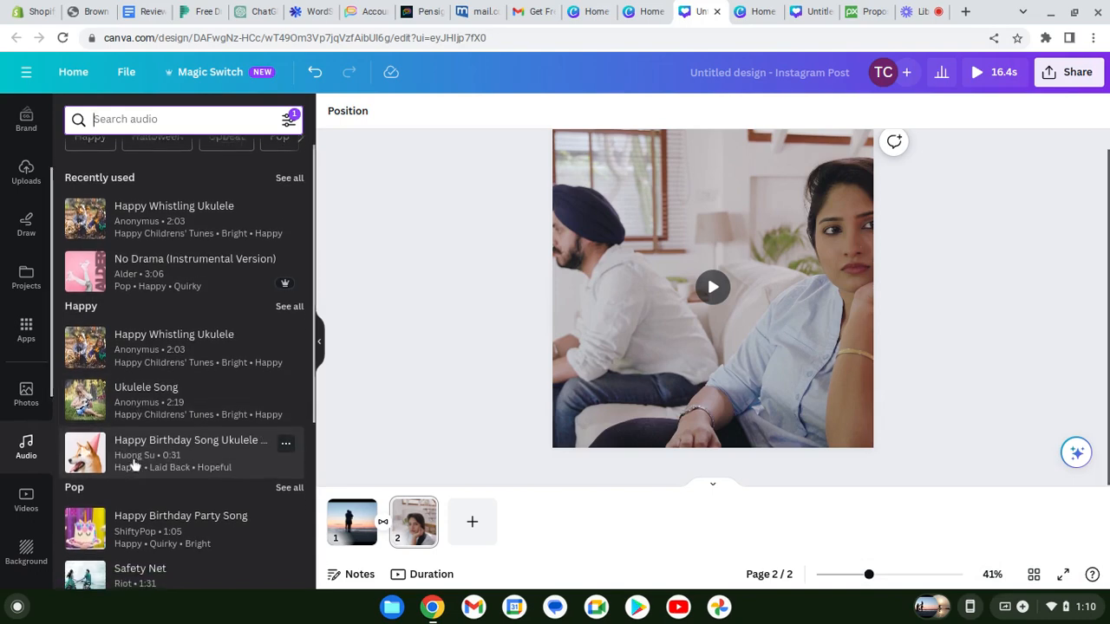
scroll(135, 465, "down", 1)
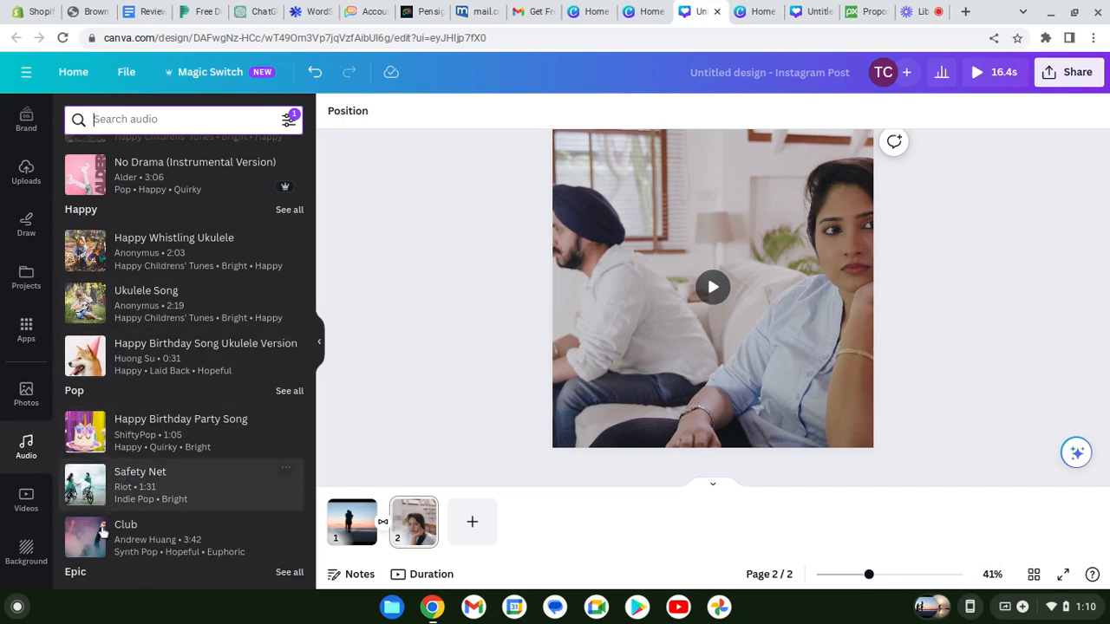
scroll(98, 526, "down", 2)
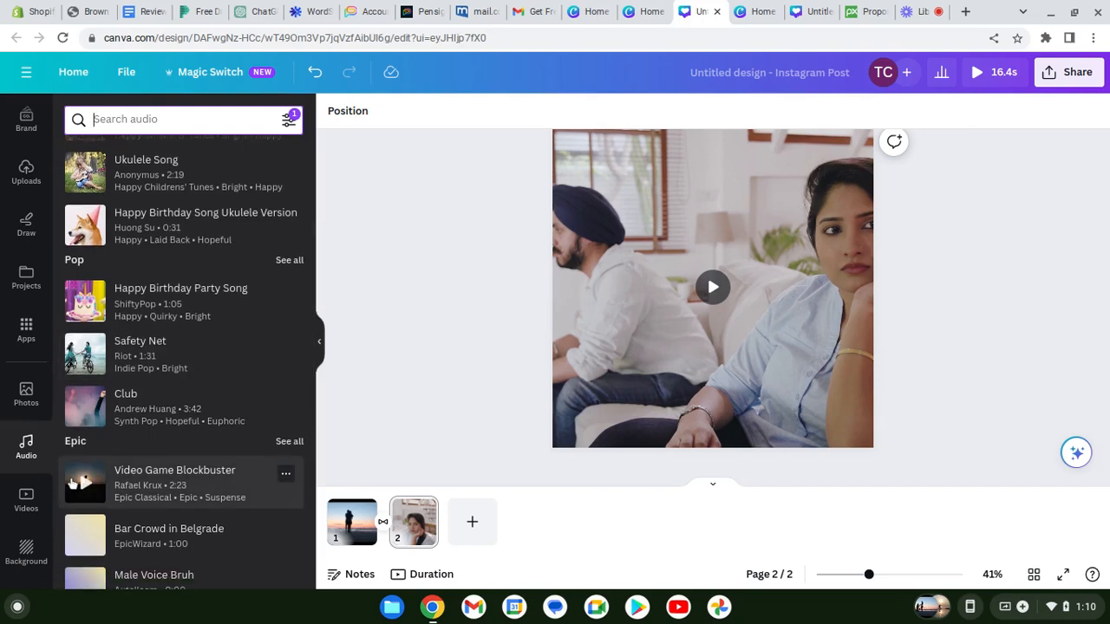
scroll(126, 496, "down", 1)
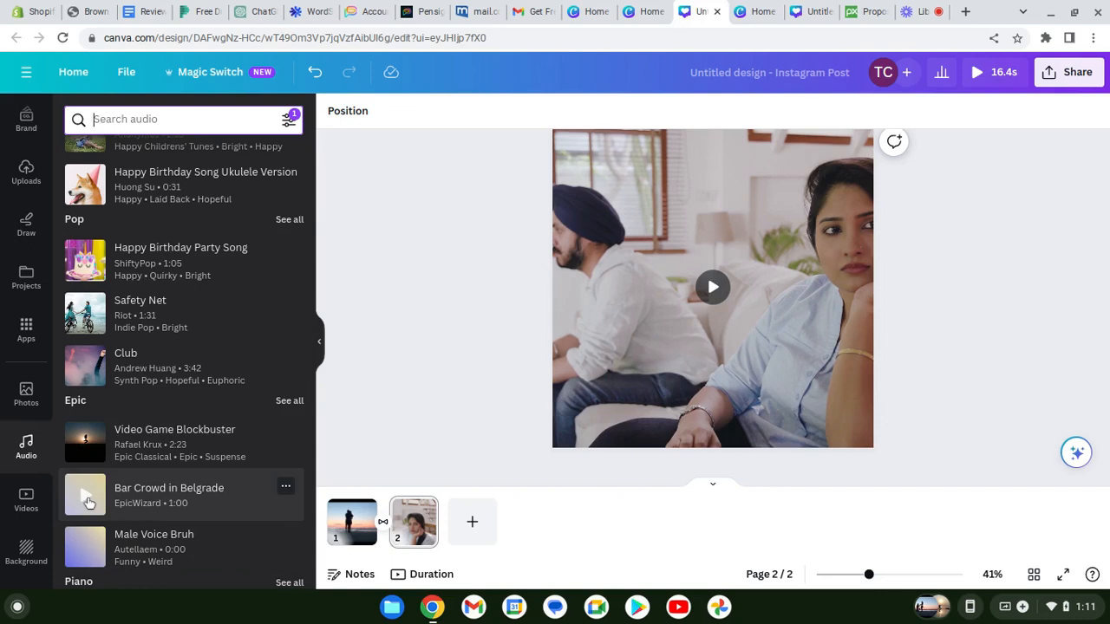
- Preview Nostalgic Piano, 2017 12 01 In C Major and No Rocking In The Jazzhands Zone from the Piano section
scroll(90, 503, "down", 1)
scroll(93, 456, "down", 3)
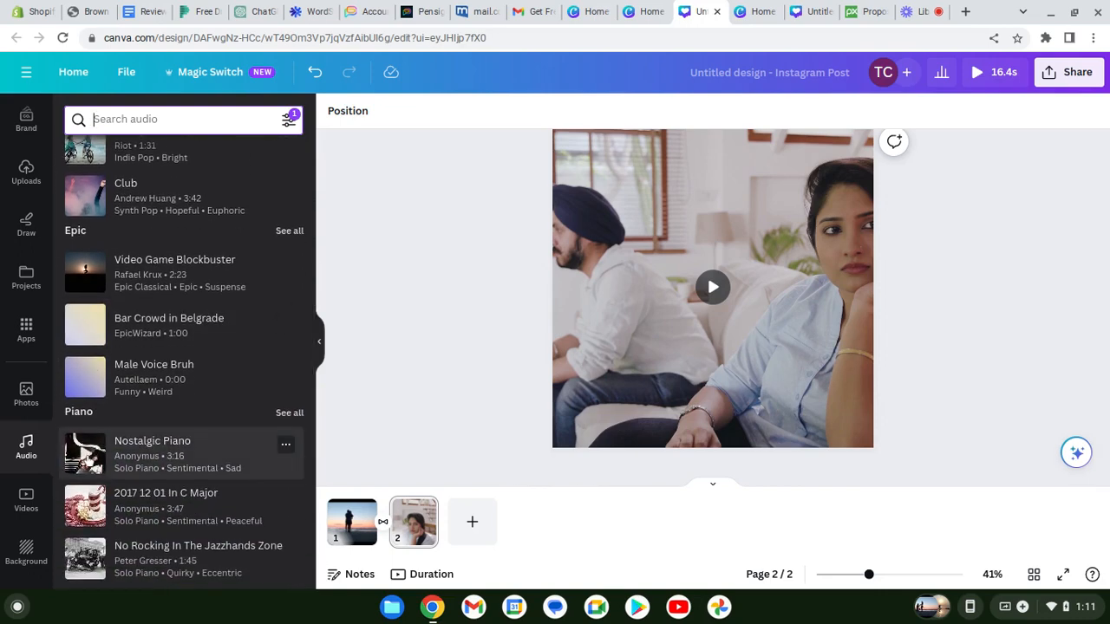
left_click(86, 460)
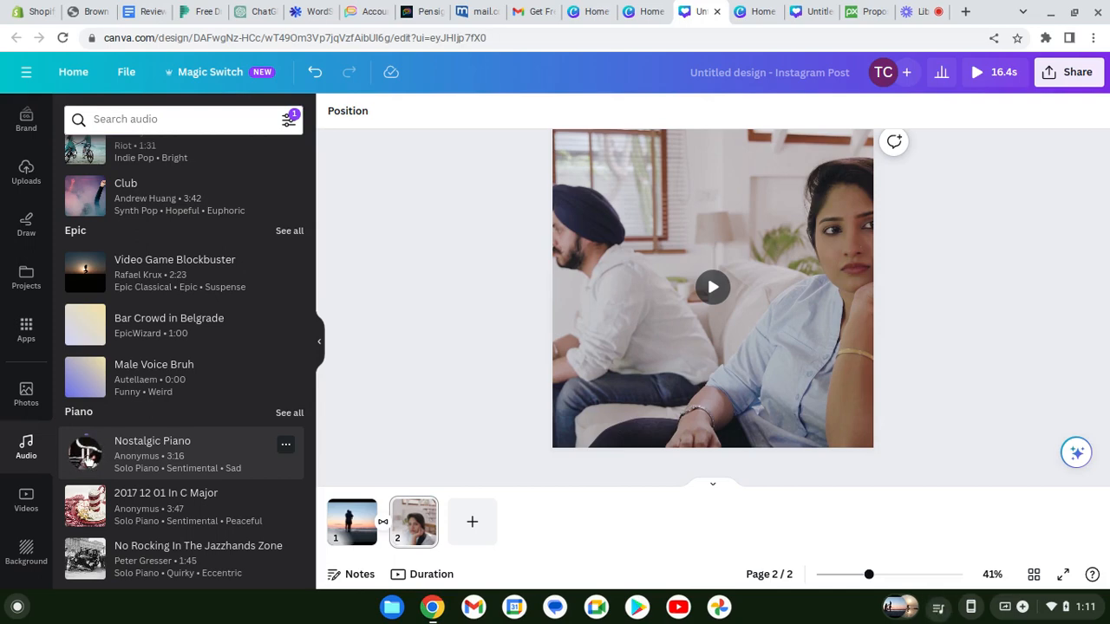
left_click(87, 512)
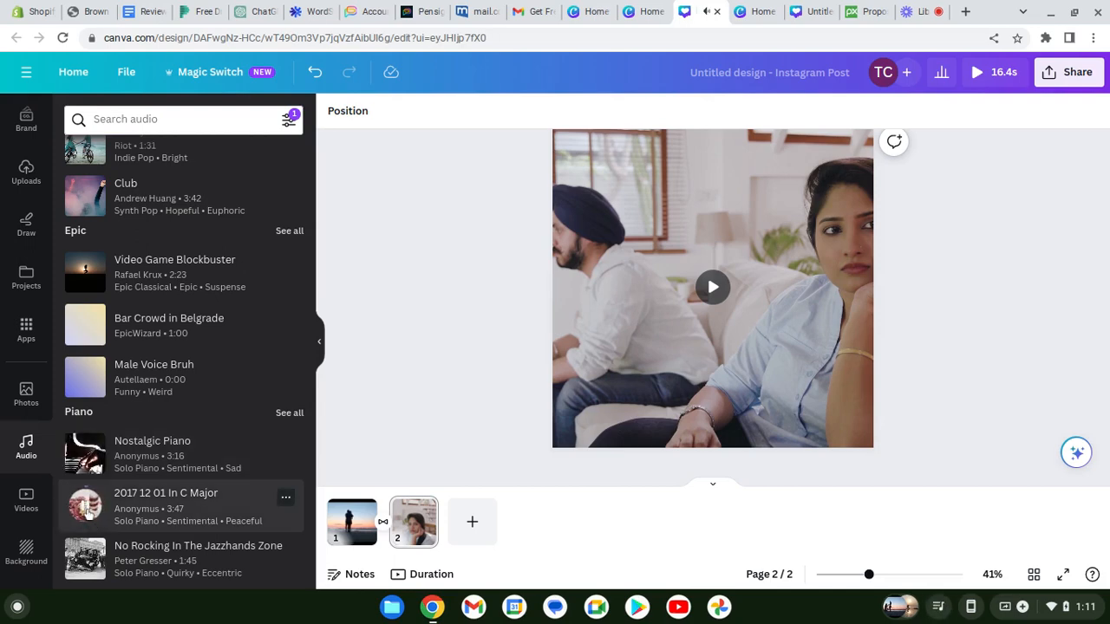
left_click(87, 562)
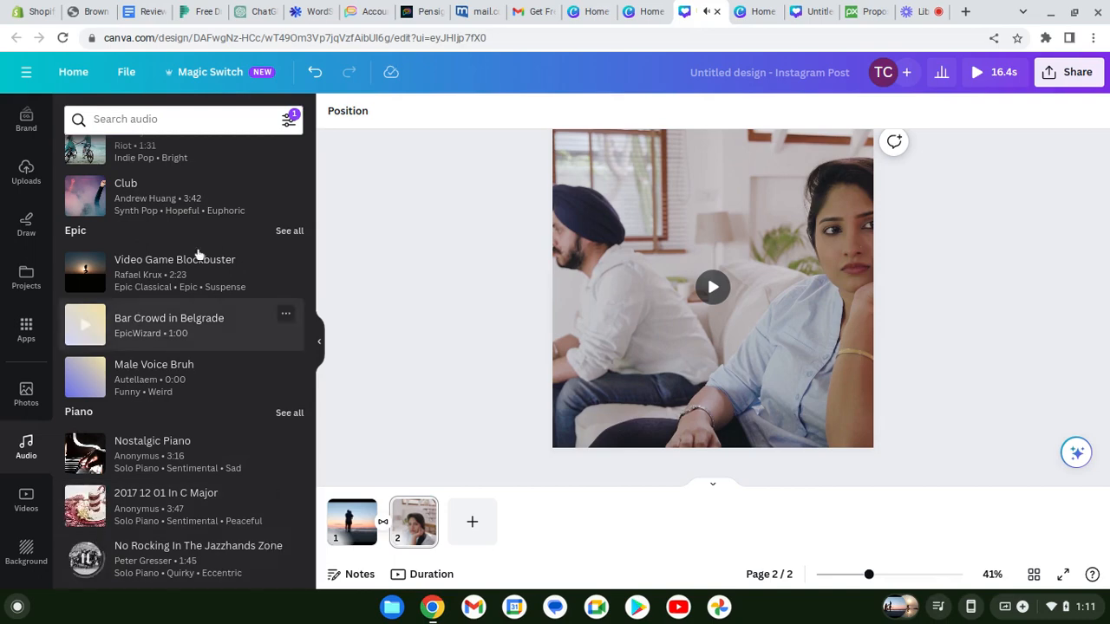
scroll(179, 274, "up", 10)
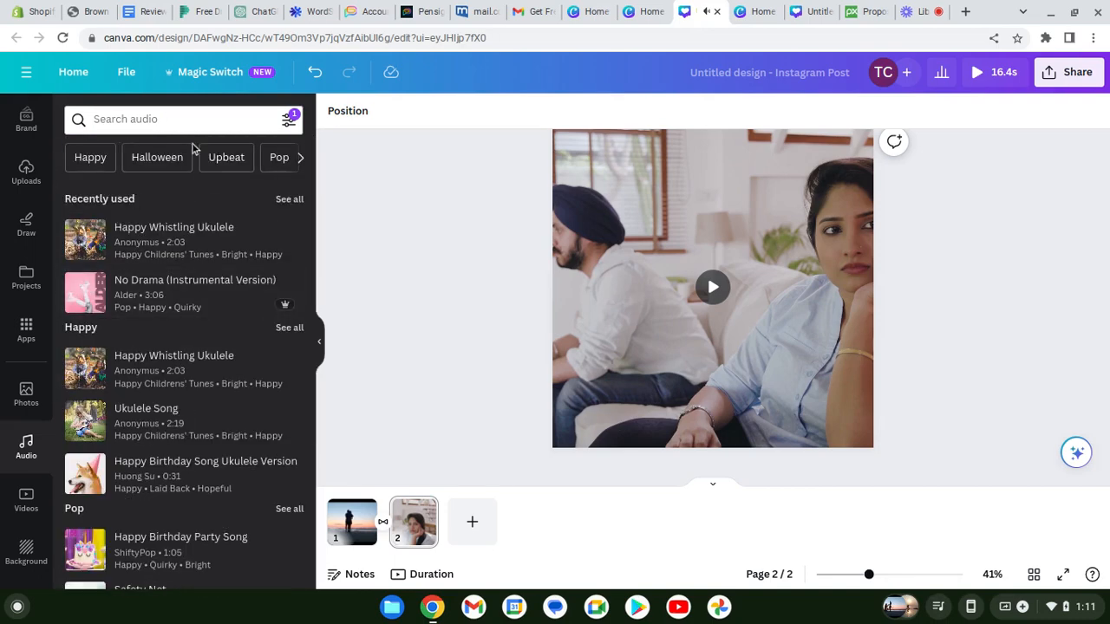
- Preview Catchy Electronic Drum solo, Winter Holiday Logo, technology ambience and Fall Logo from the Upbeat audio category
left_click(223, 158)
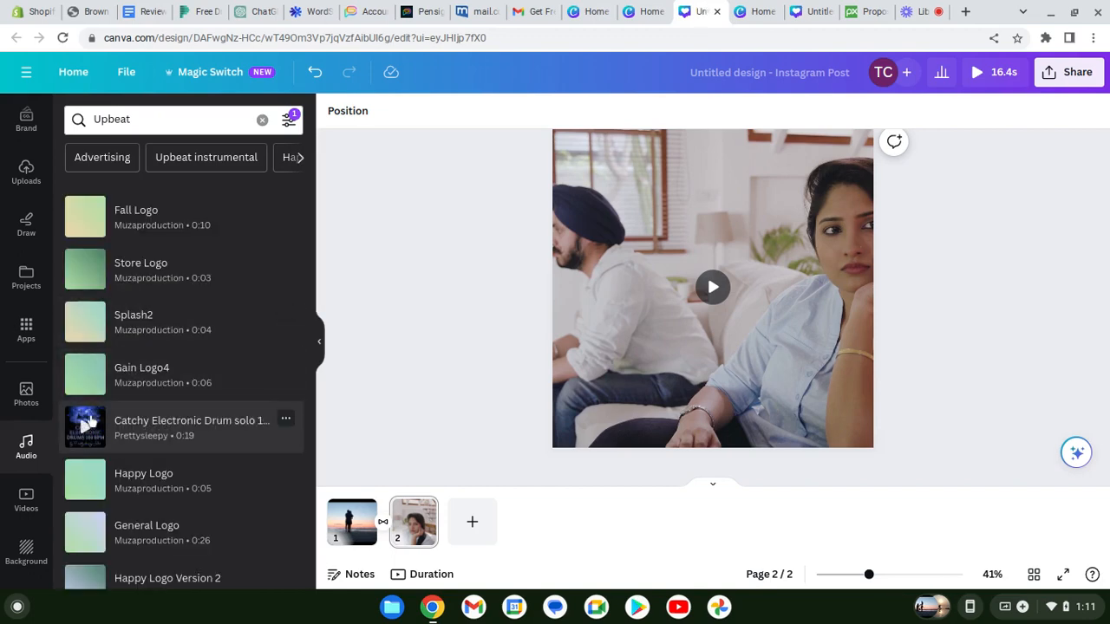
left_click(89, 423)
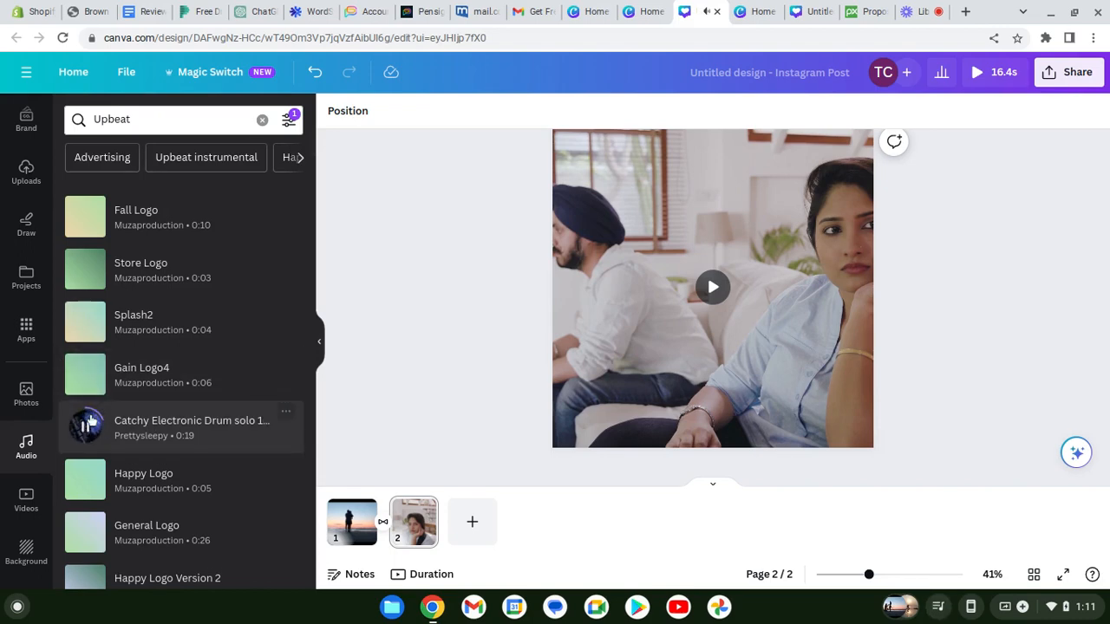
scroll(99, 478, "down", 1)
scroll(98, 478, "down", 3)
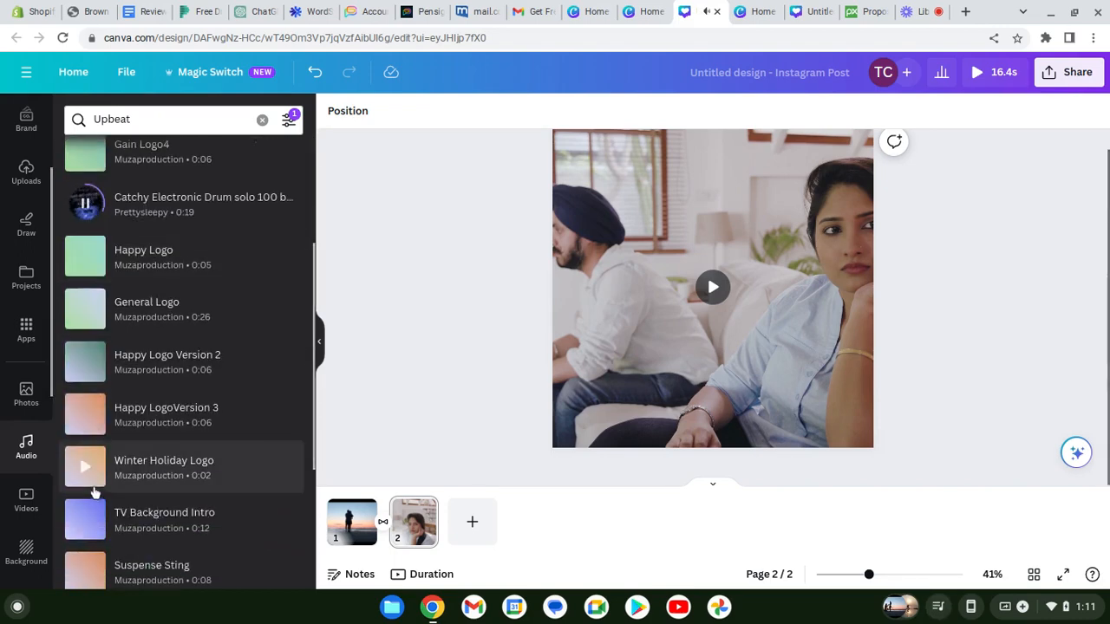
left_click(84, 472)
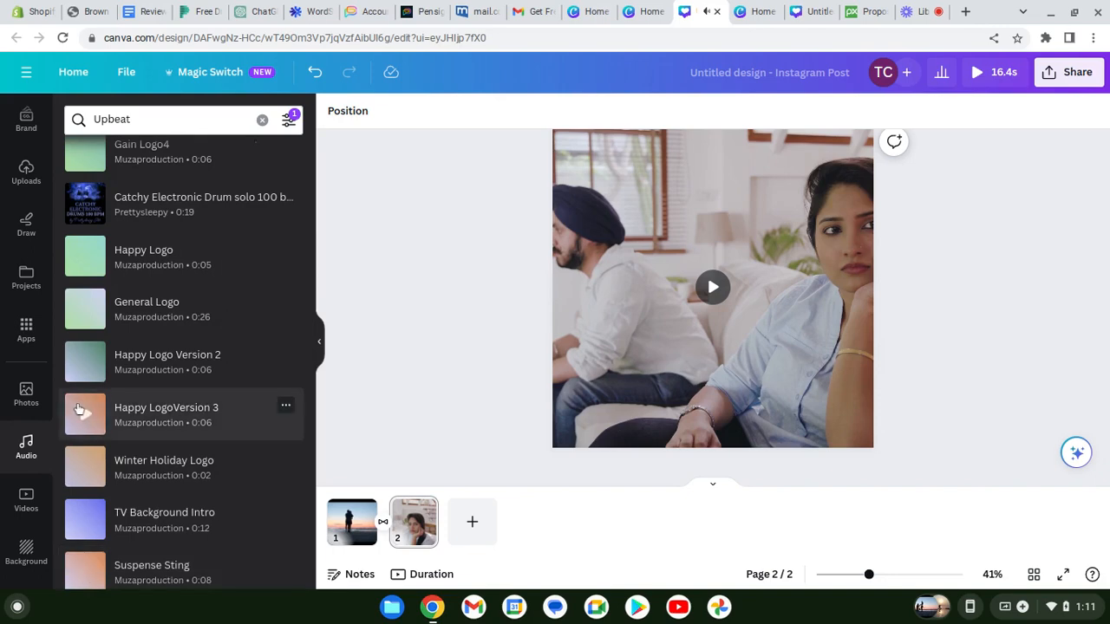
scroll(84, 422, "down", 2)
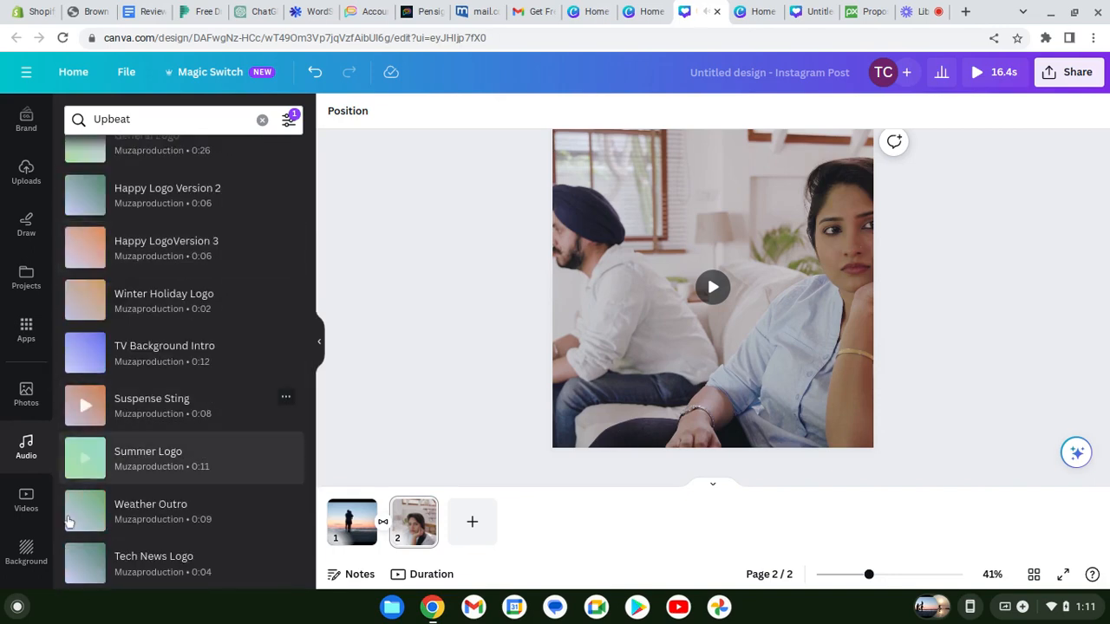
scroll(82, 507, "down", 1)
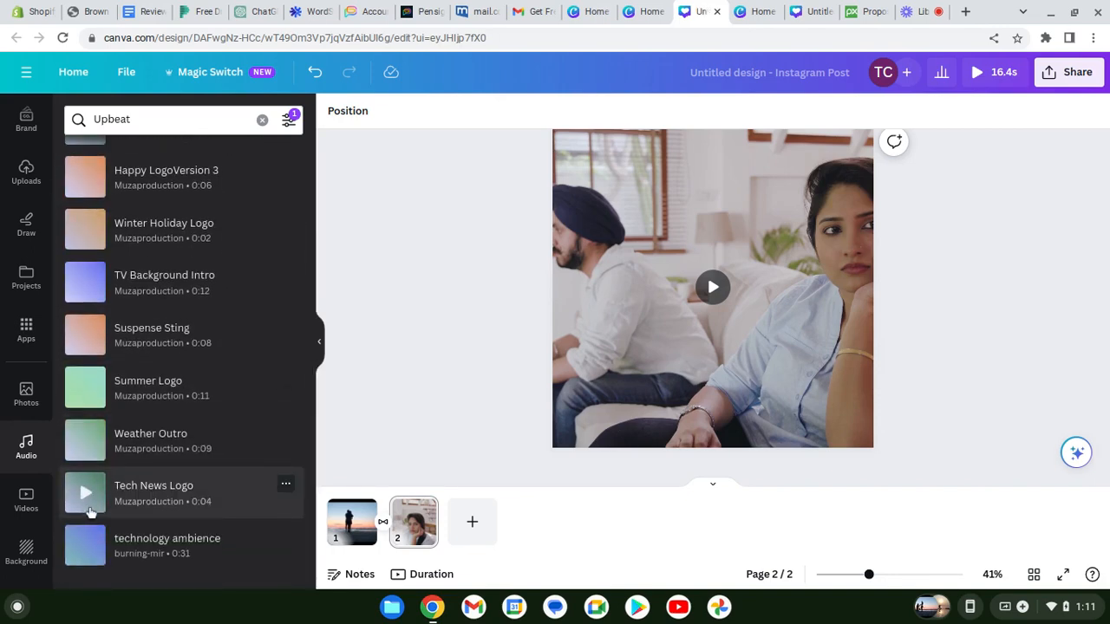
left_click(85, 553)
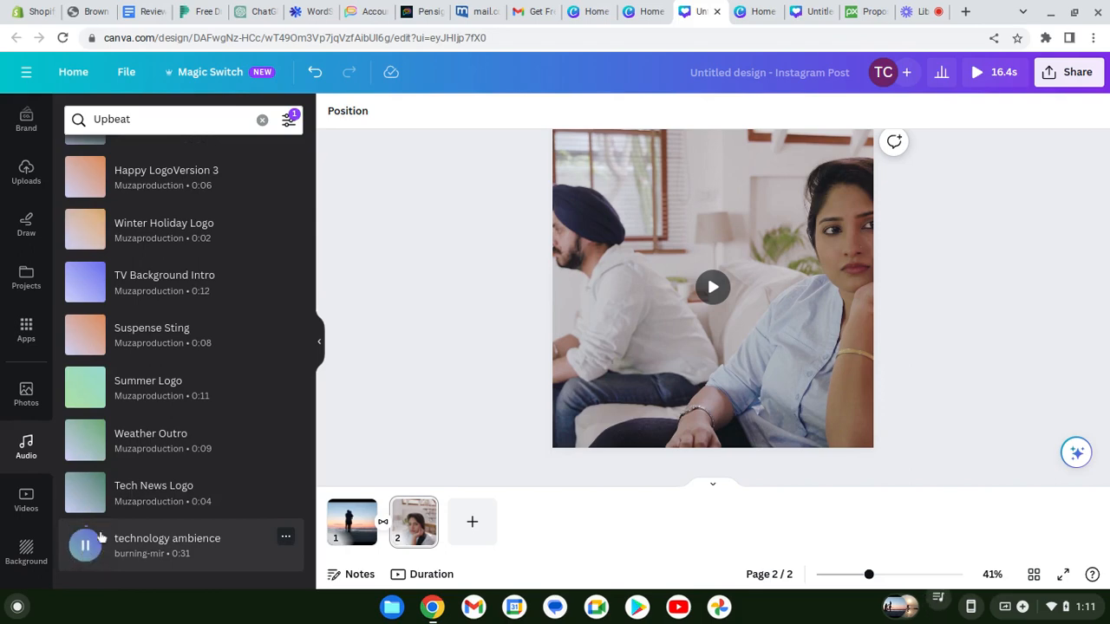
scroll(57, 425, "up", 10)
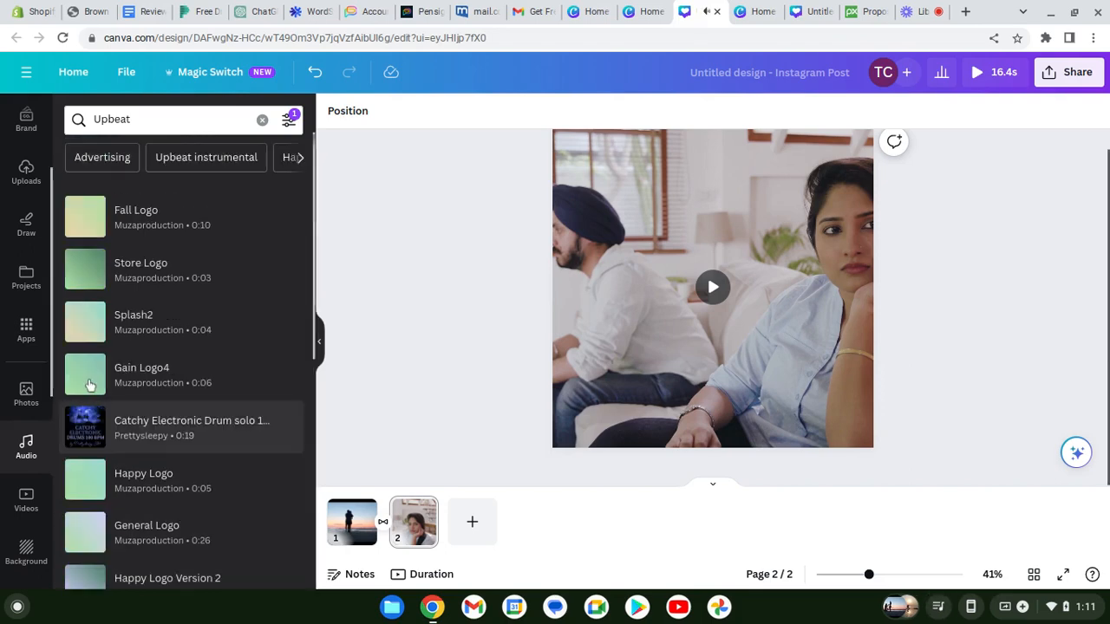
left_click(80, 228)
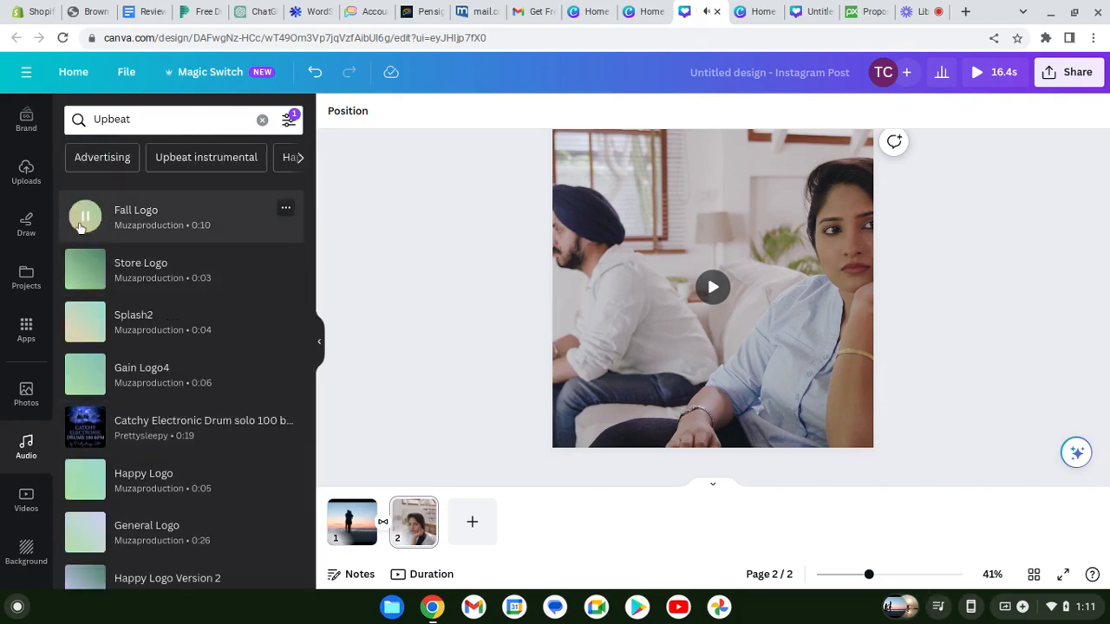
- Switch to the Bright audio category and preview Safety Net, Beach Disco, Lukewarm Banjo and Funky Disco
left_click(300, 156)
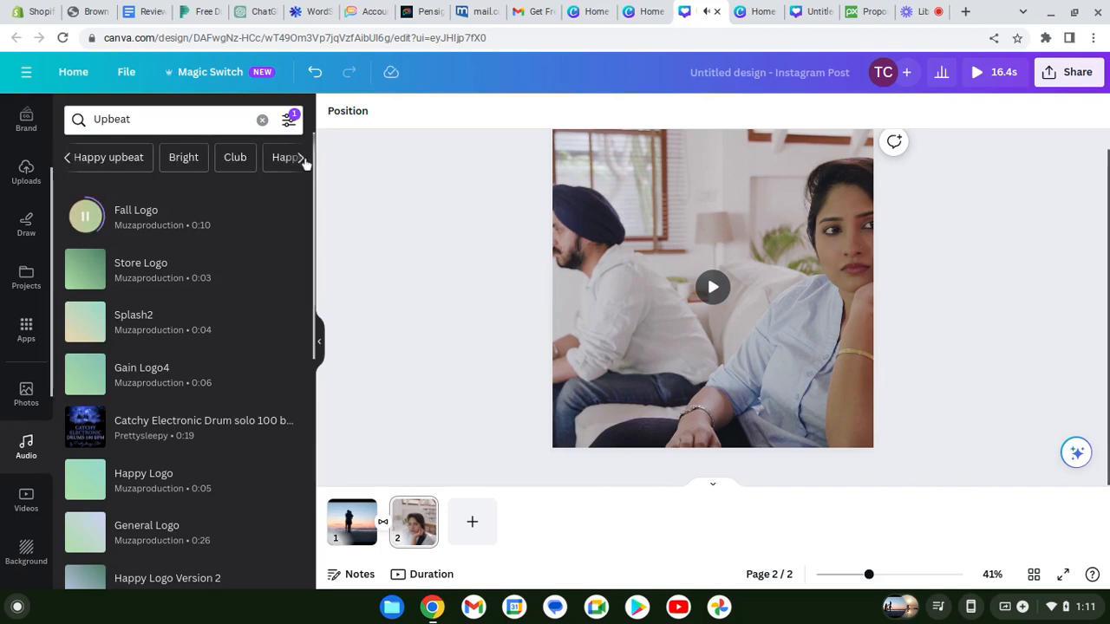
left_click(183, 160)
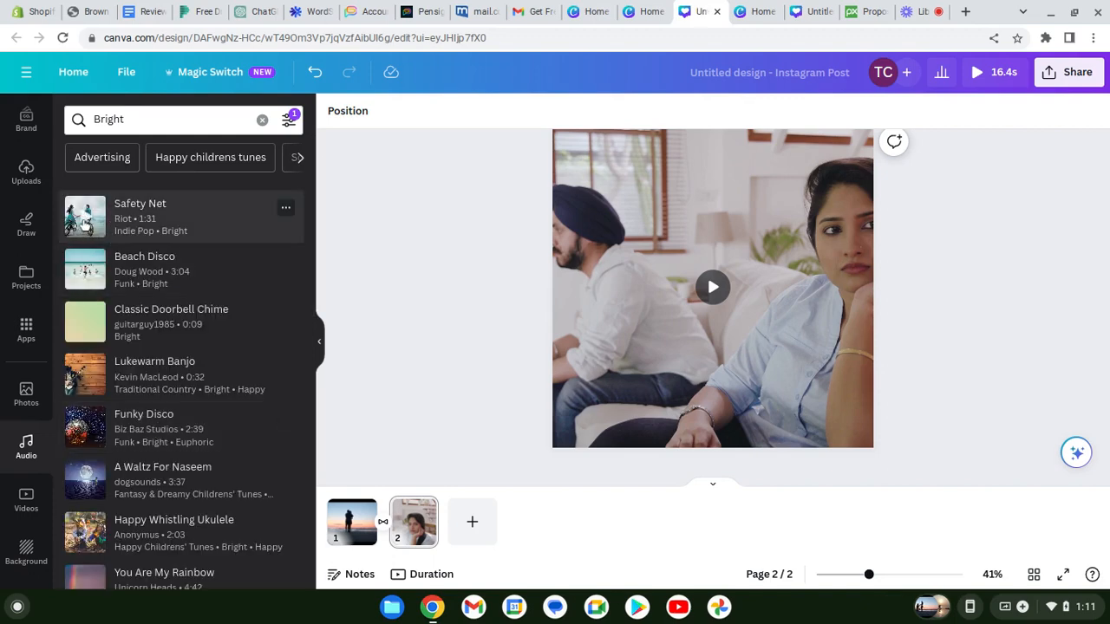
left_click(85, 223)
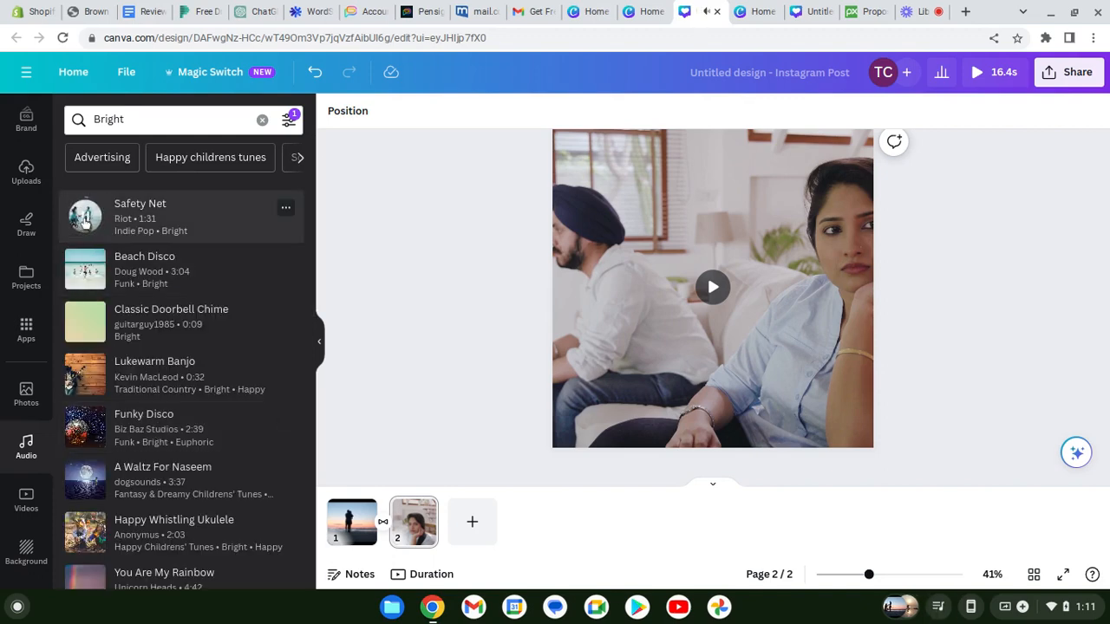
left_click(83, 274)
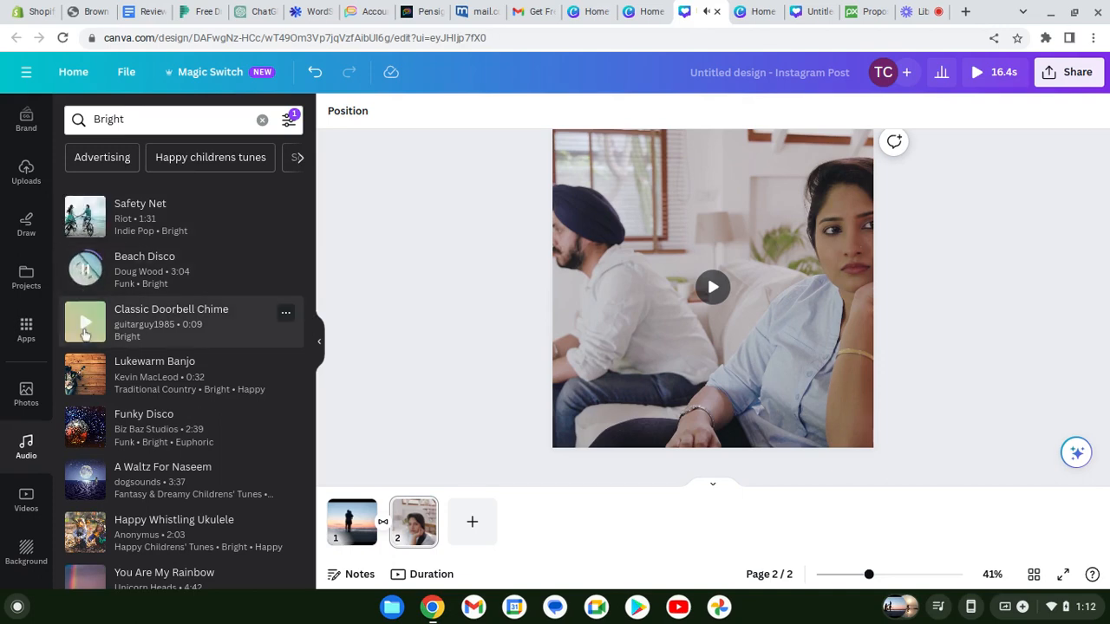
left_click(85, 378)
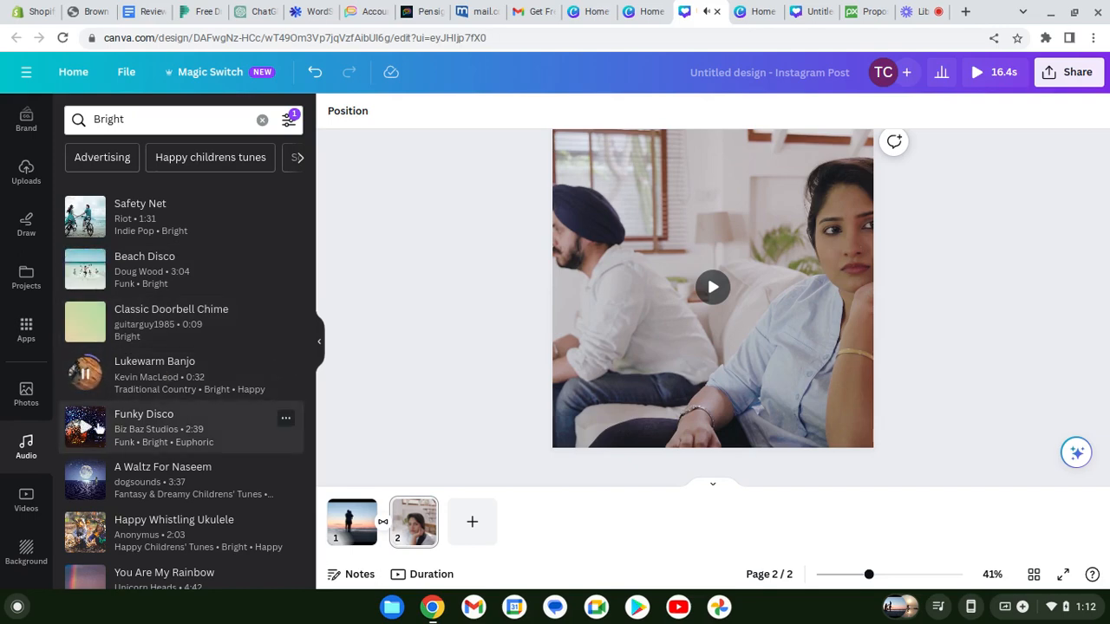
left_click(85, 428)
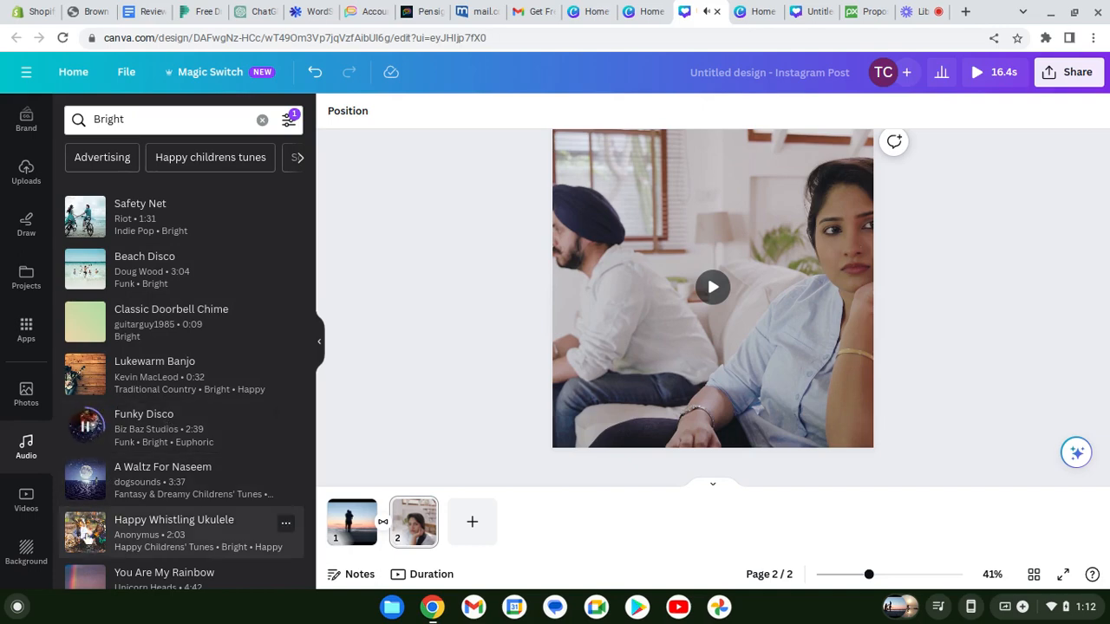
- Preview the Happy Whistling Ukulele track in the Bright results and add it to page 2 as background audio
left_click(85, 531)
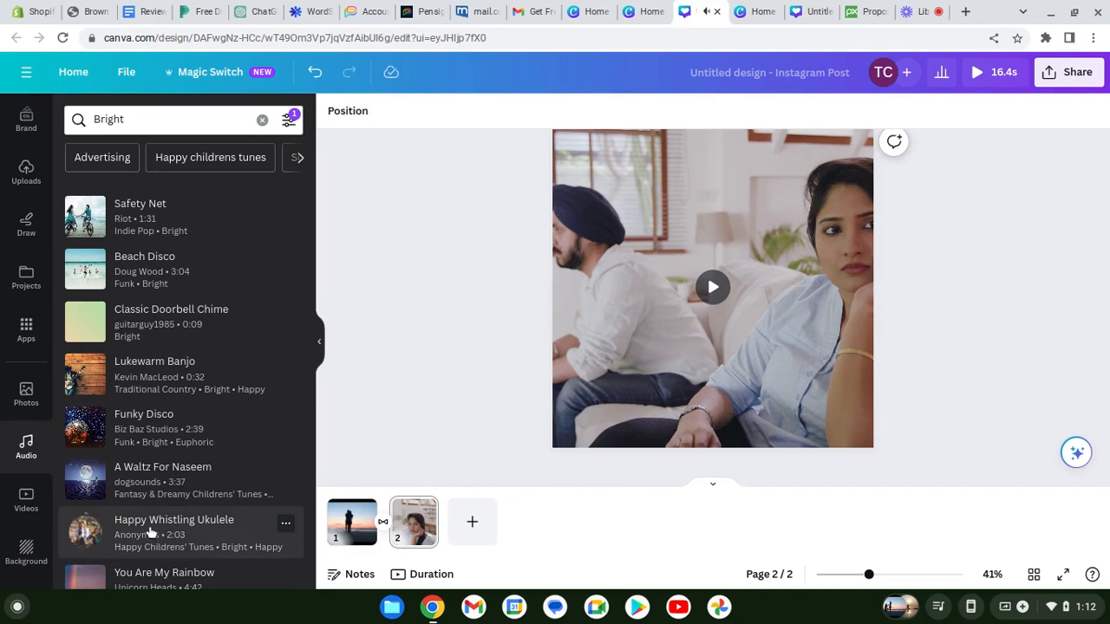
left_click(155, 528)
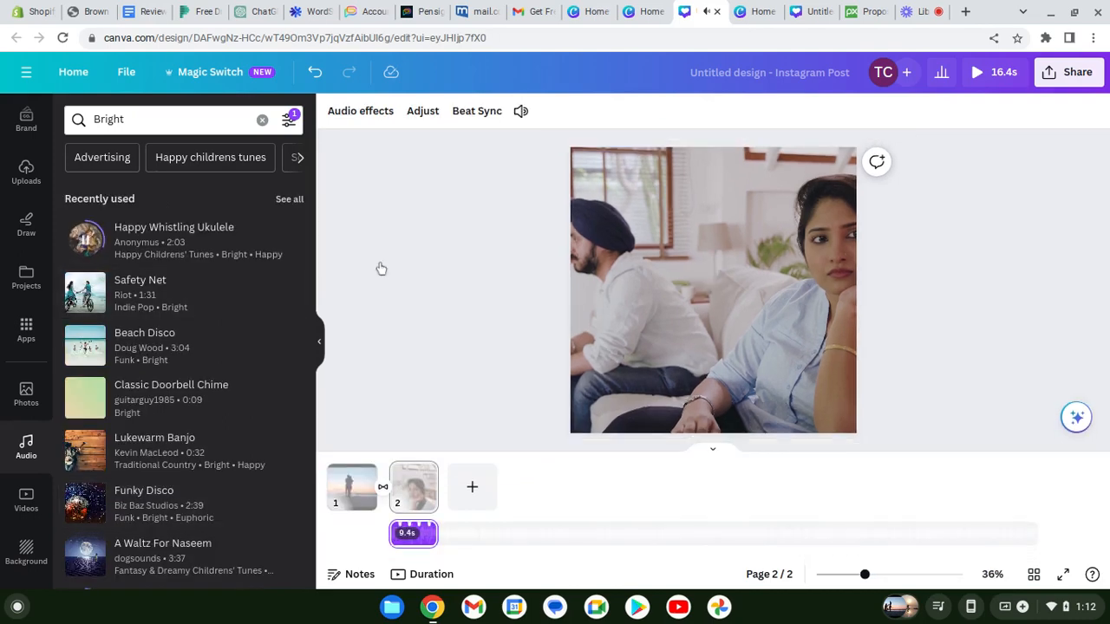
- Compare the Funky Disco and Lukewarm Banjo tracks again by previewing each from the recently used audio
mouse_move(86, 510)
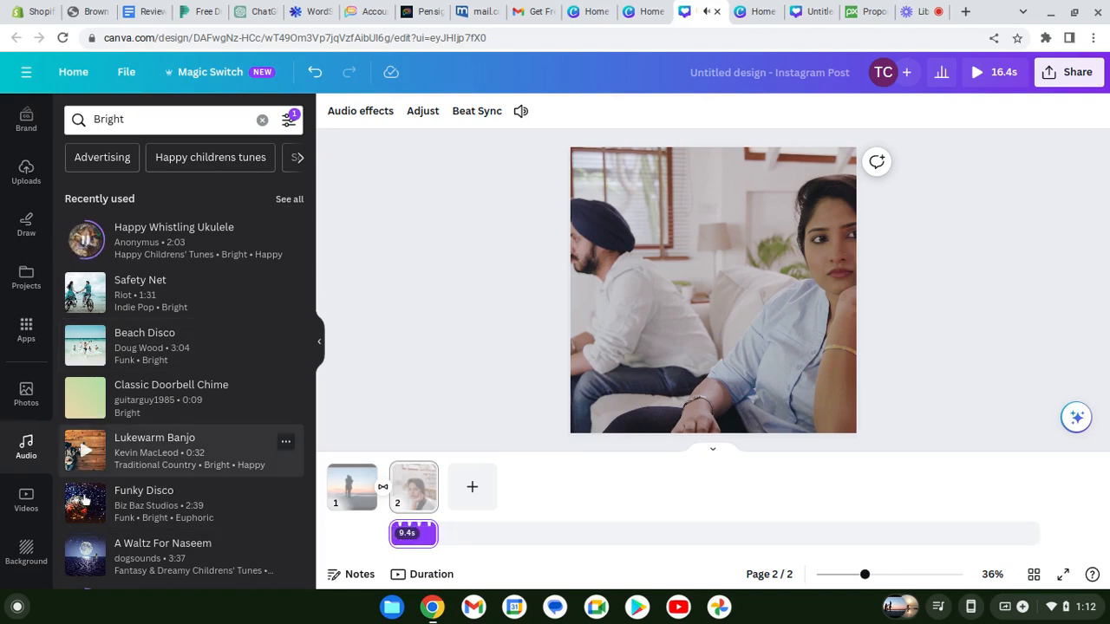
left_click(86, 500)
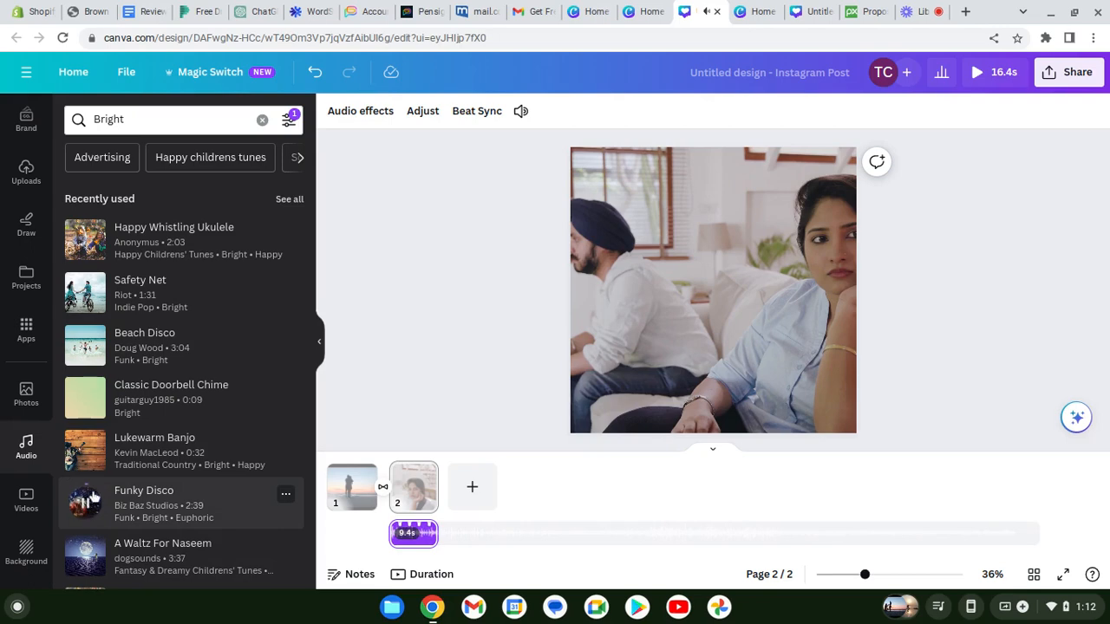
left_click(85, 450)
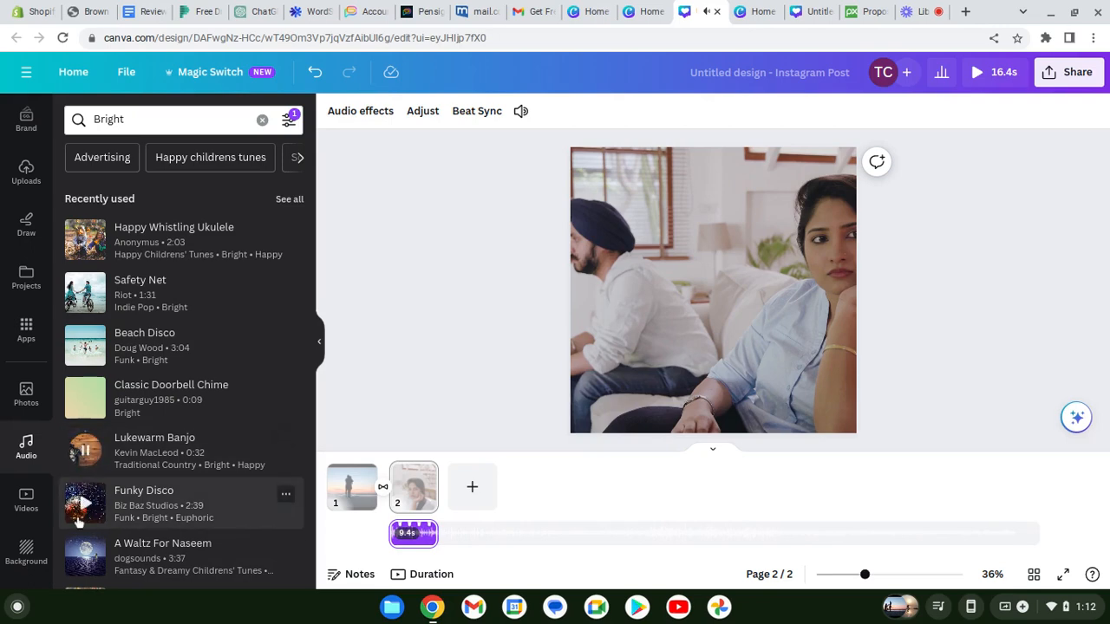
left_click(85, 450)
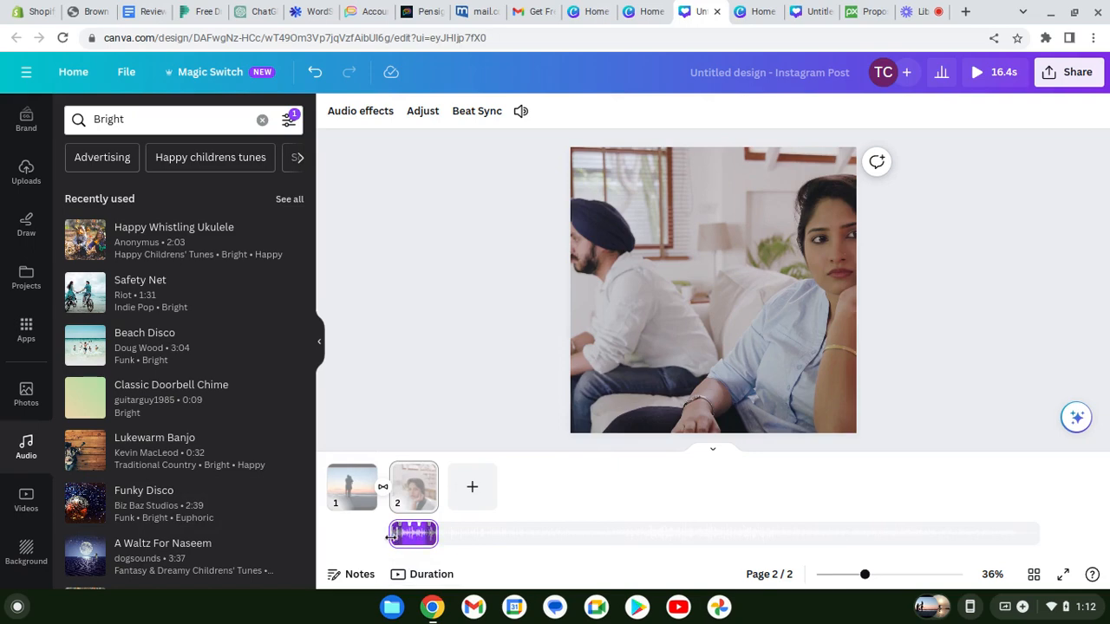
- Extend the start of the audio track back to page 1 so it spans both pages for 16.4 s, and check the video preview
left_click_drag(387, 536, 319, 544)
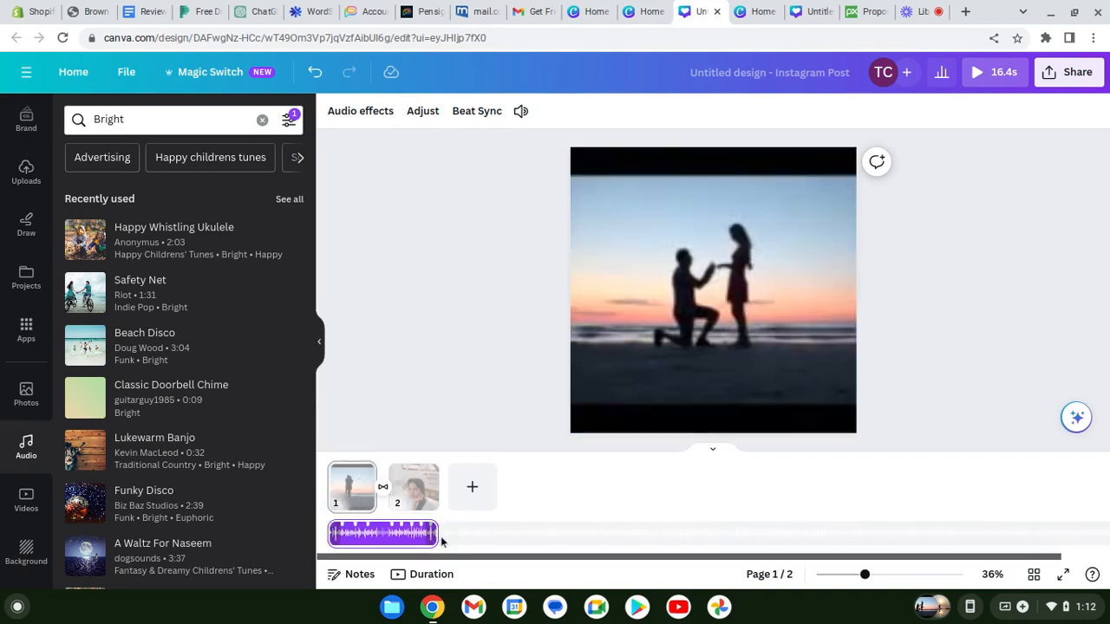
left_click(425, 490)
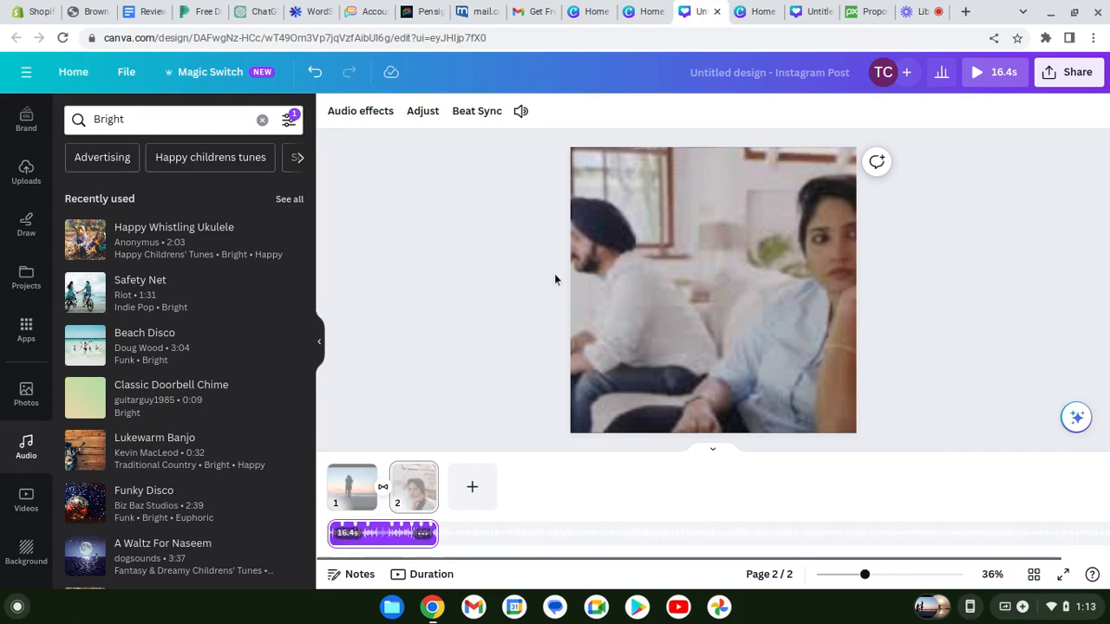
left_click(986, 78)
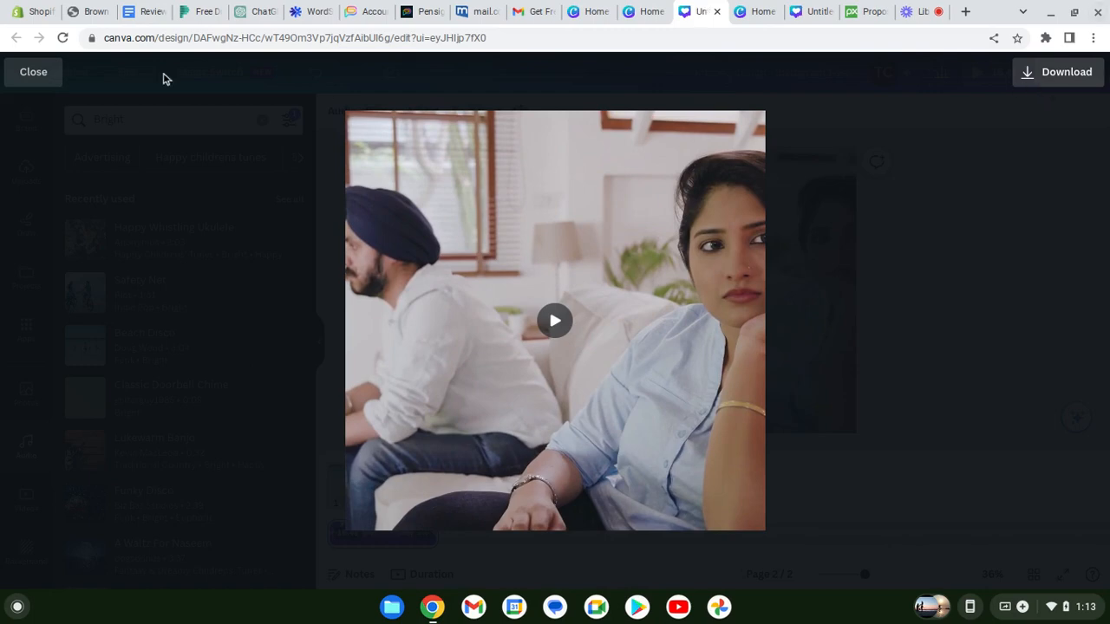
left_click(34, 73)
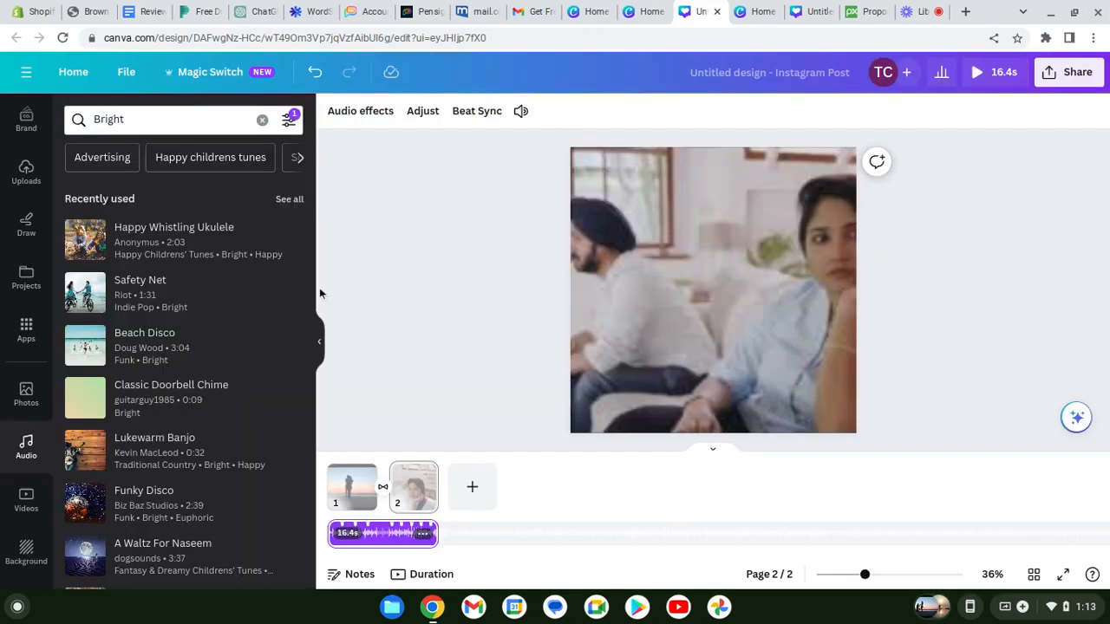
- Add a blank third page after the couple-argument page
mouse_move(419, 492)
left_click(469, 496)
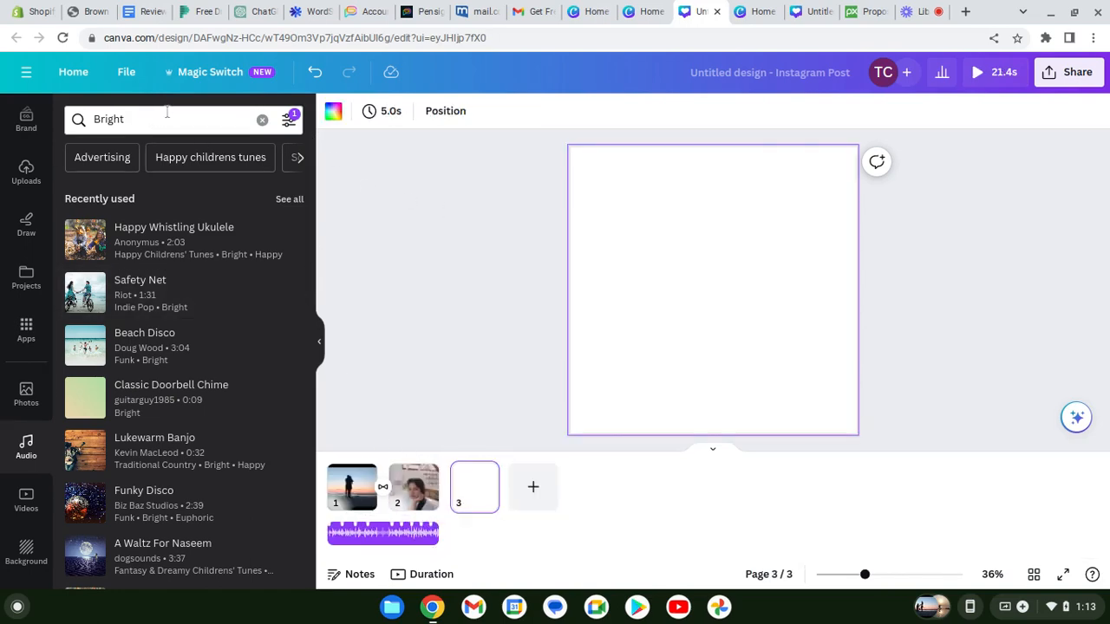
left_click(128, 119)
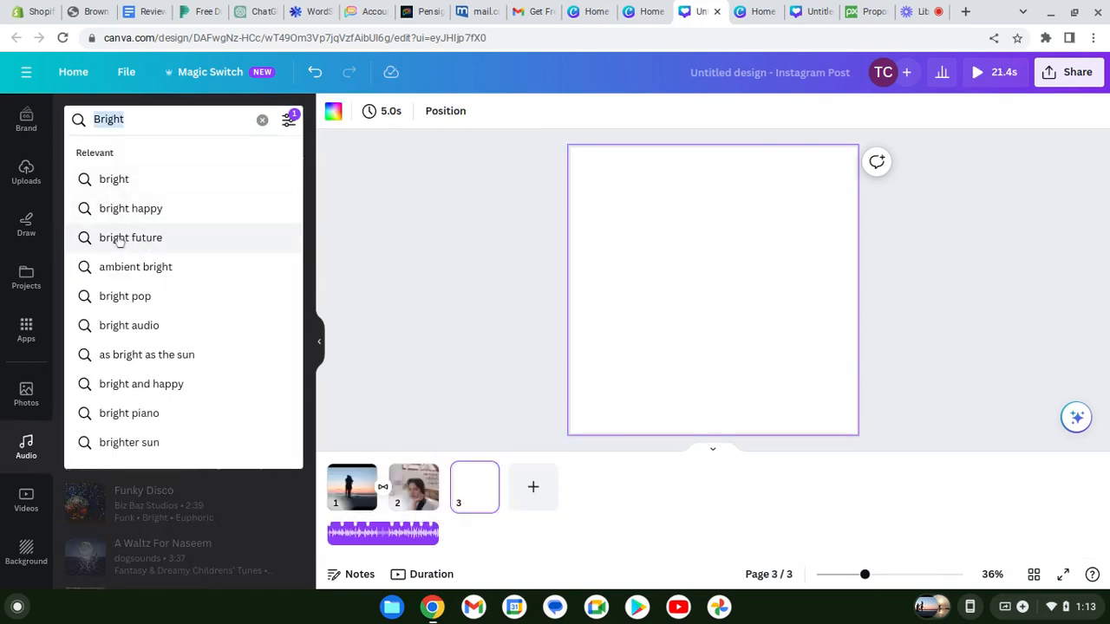
left_click(377, 285)
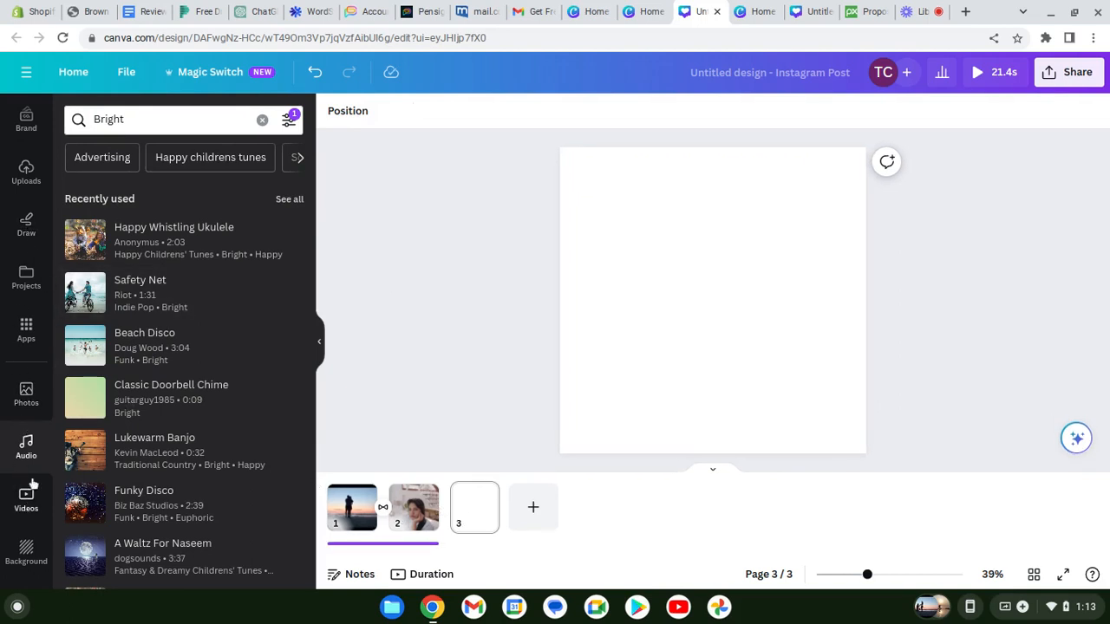
- Add a heading reading "The End" in the middle of page 3
scroll(21, 364, "up", 2)
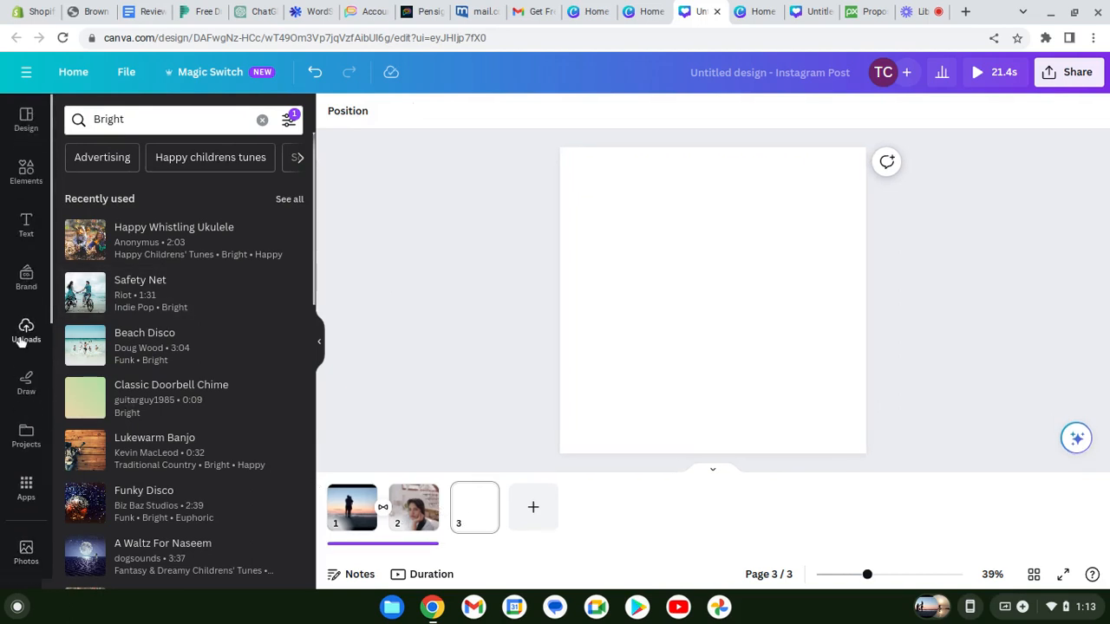
left_click(26, 227)
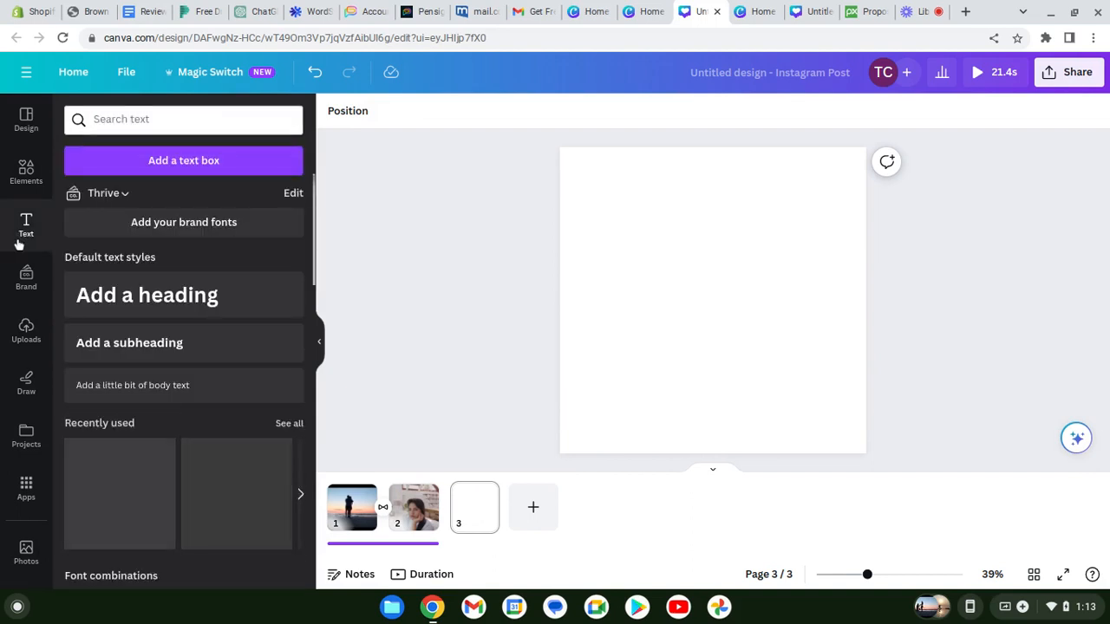
left_click(192, 300)
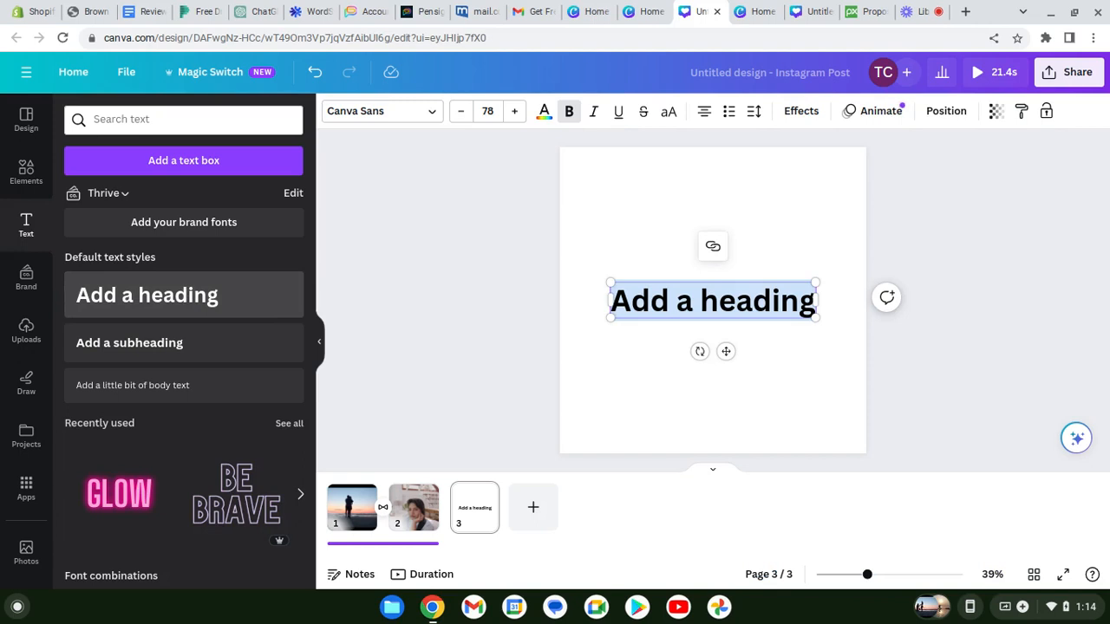
type("The E")
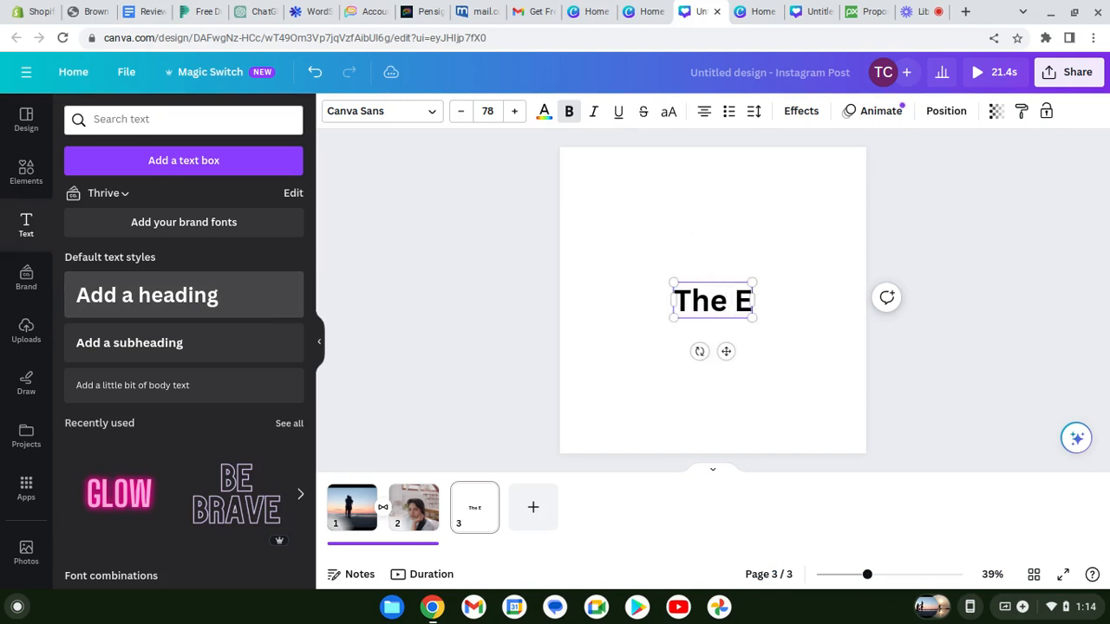
type("nd")
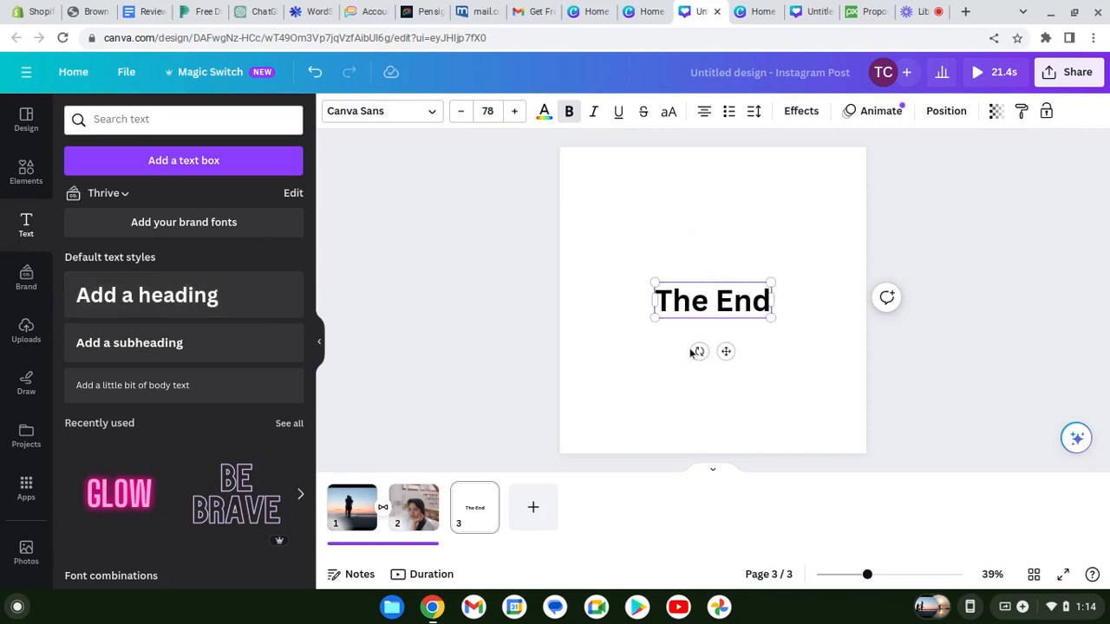
left_click(608, 248)
- Change the "The End" heading's font to Hagrid Text and enlarge it to about size 133
left_click(717, 308)
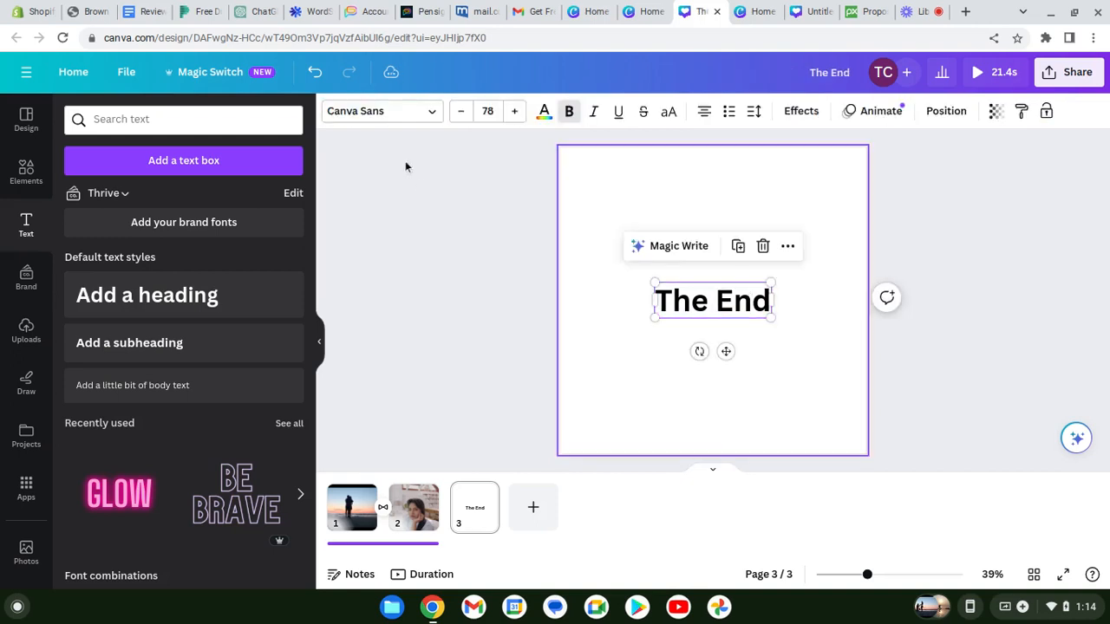
left_click(382, 112)
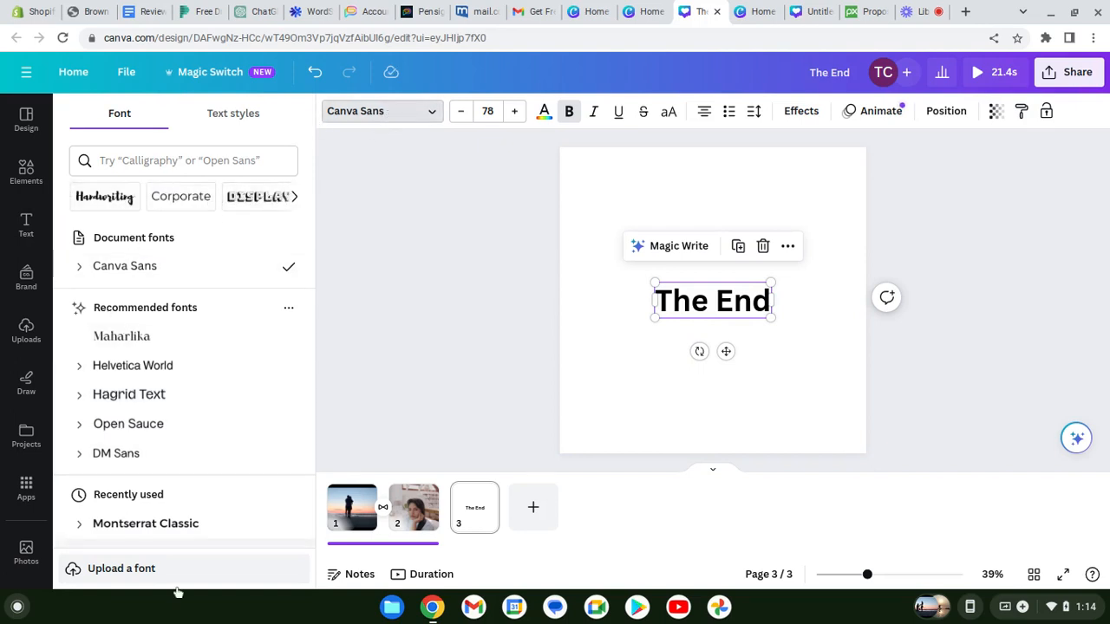
left_click(130, 395)
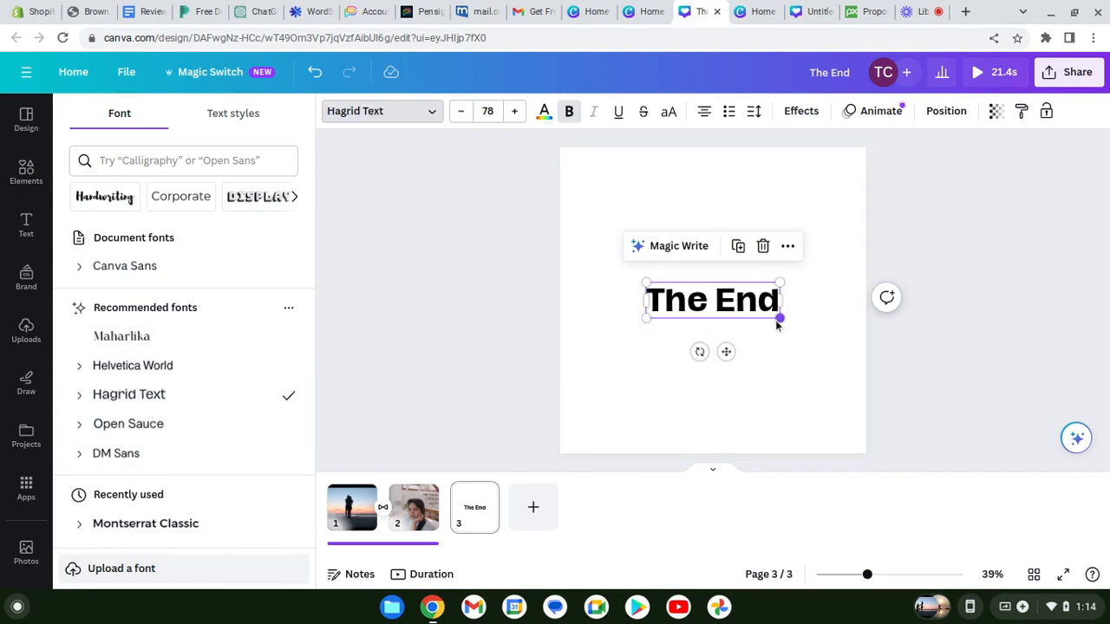
left_click_drag(780, 319, 815, 327)
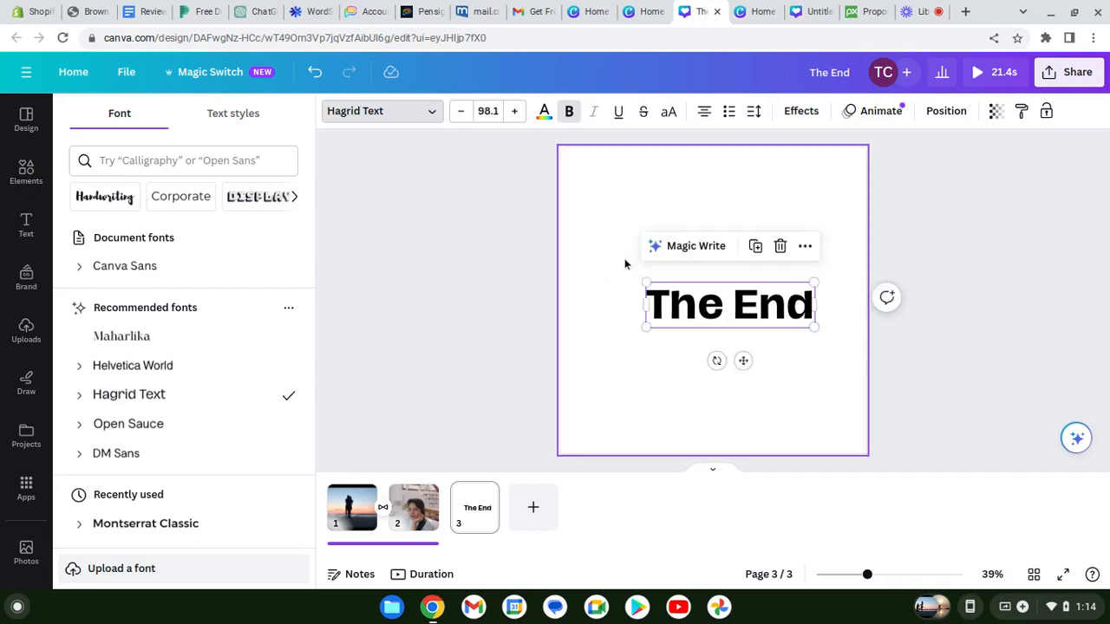
left_click_drag(645, 283, 607, 272)
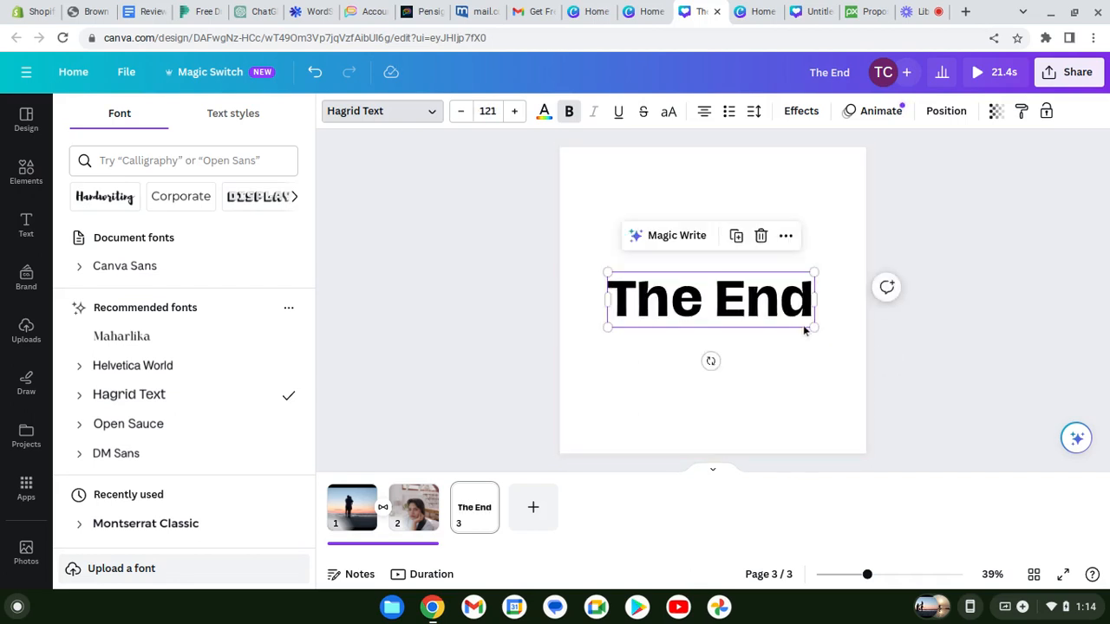
left_click_drag(834, 339, 836, 332)
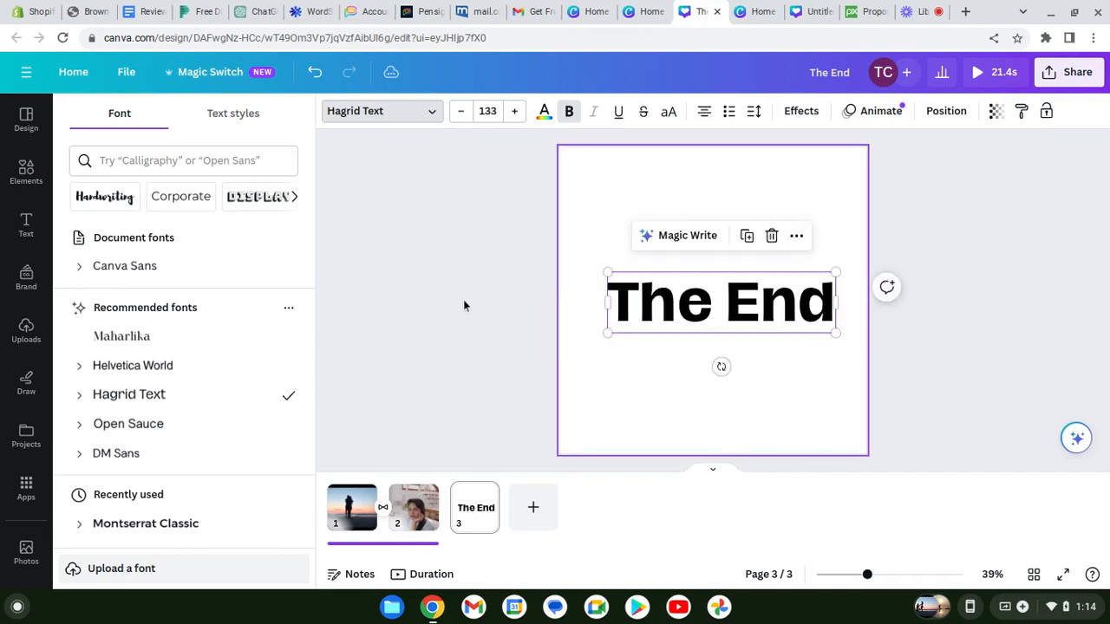
- Reposition the "The End" heading near the middle of page 3 and align it to the page's horizontal center
left_click(744, 304)
left_click_drag(743, 303, 732, 286)
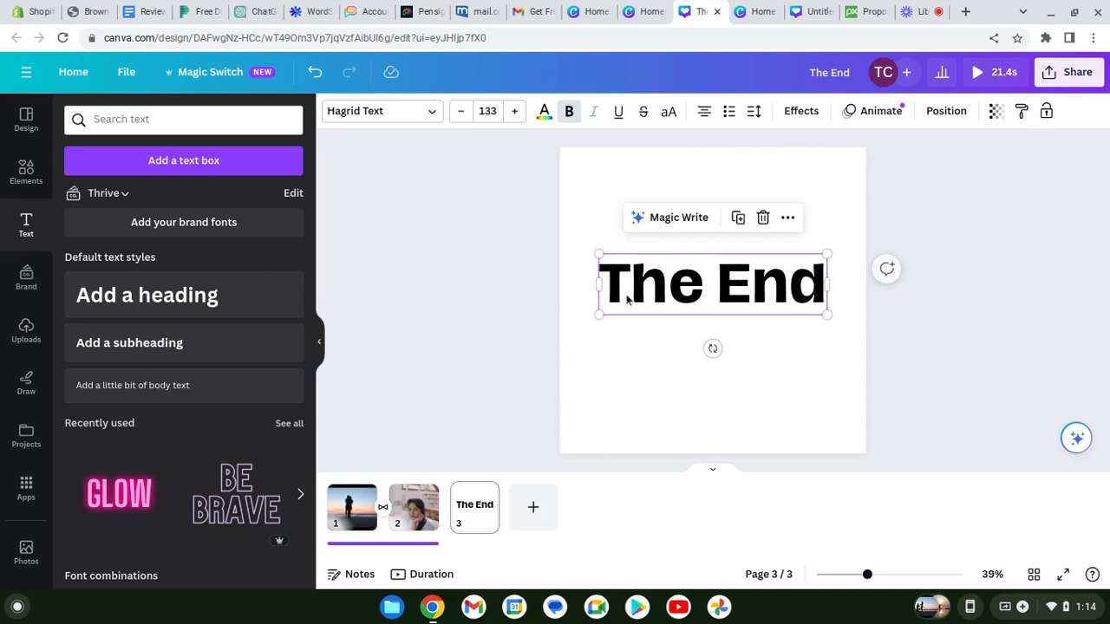
left_click(950, 114)
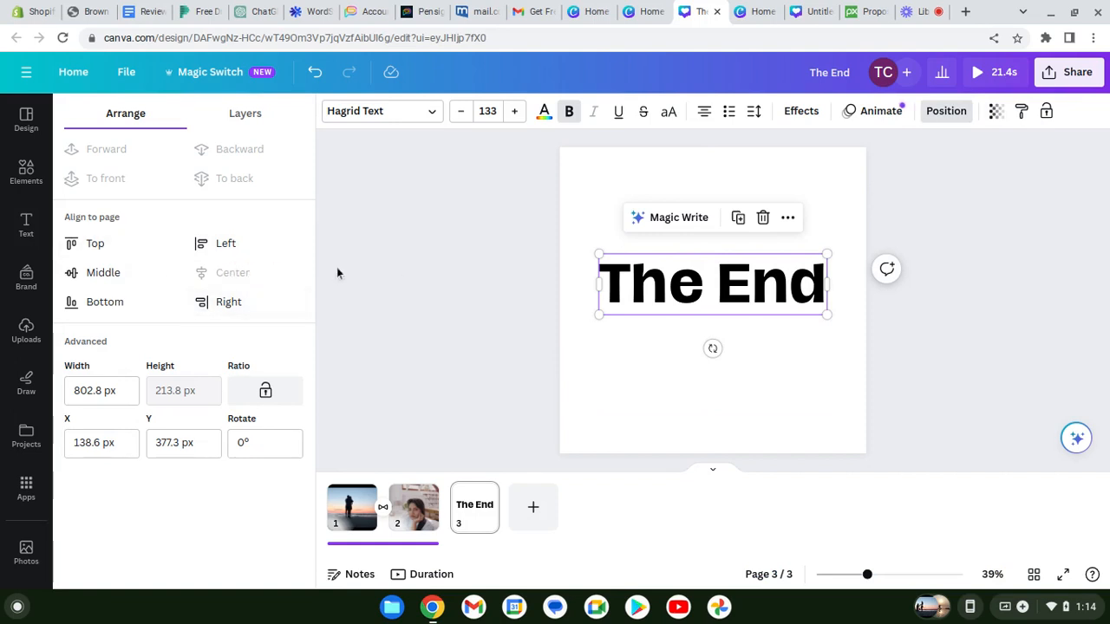
left_click(616, 358)
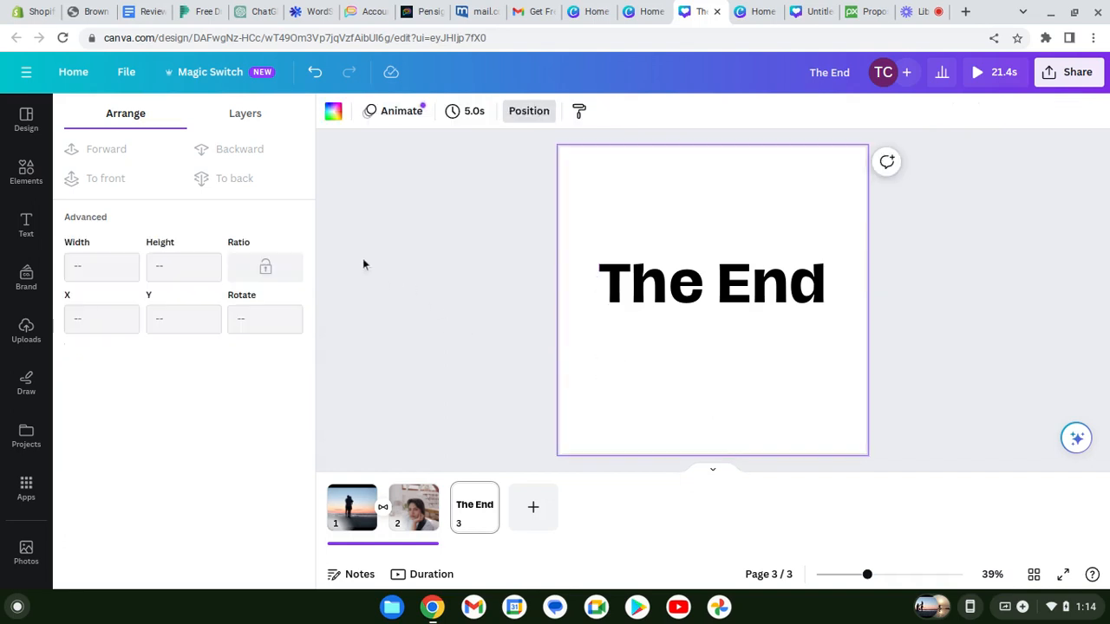
left_click(685, 293)
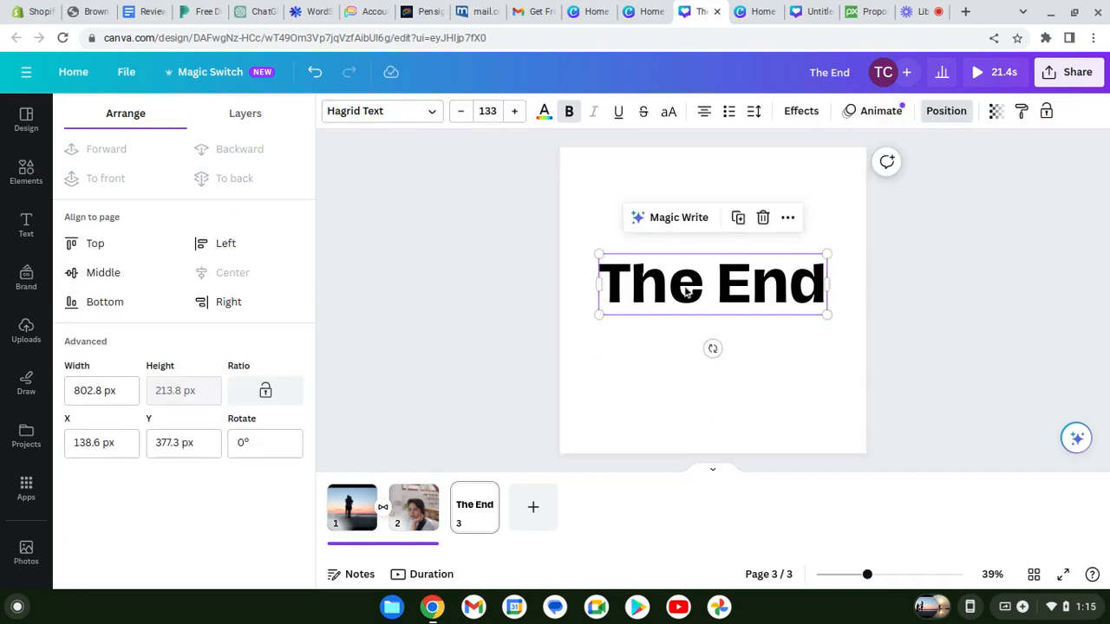
left_click_drag(681, 297, 659, 295)
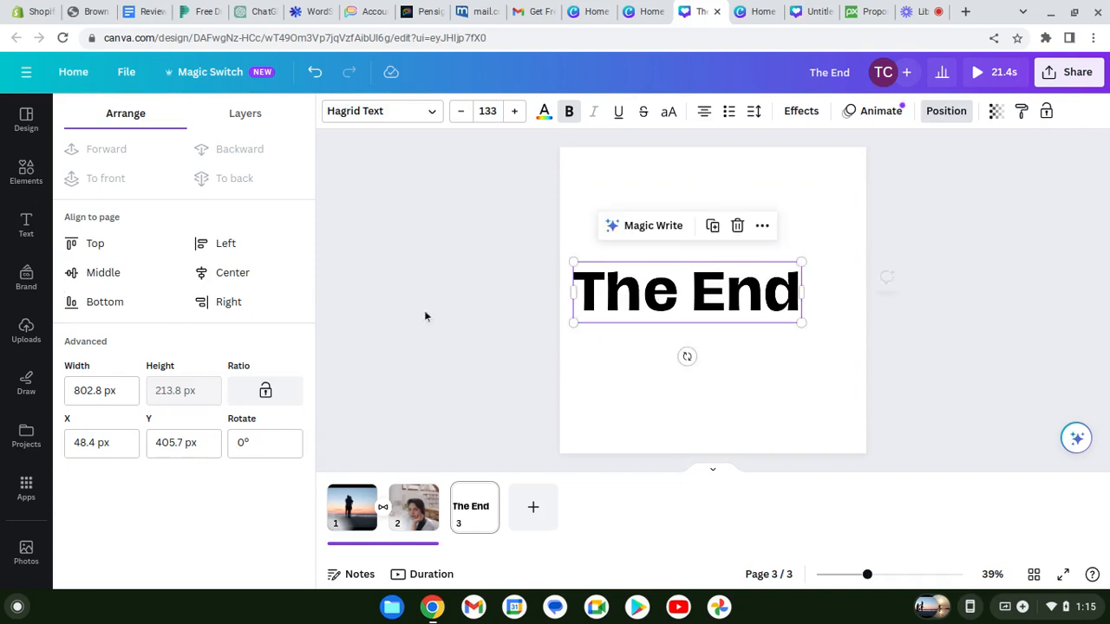
left_click(234, 274)
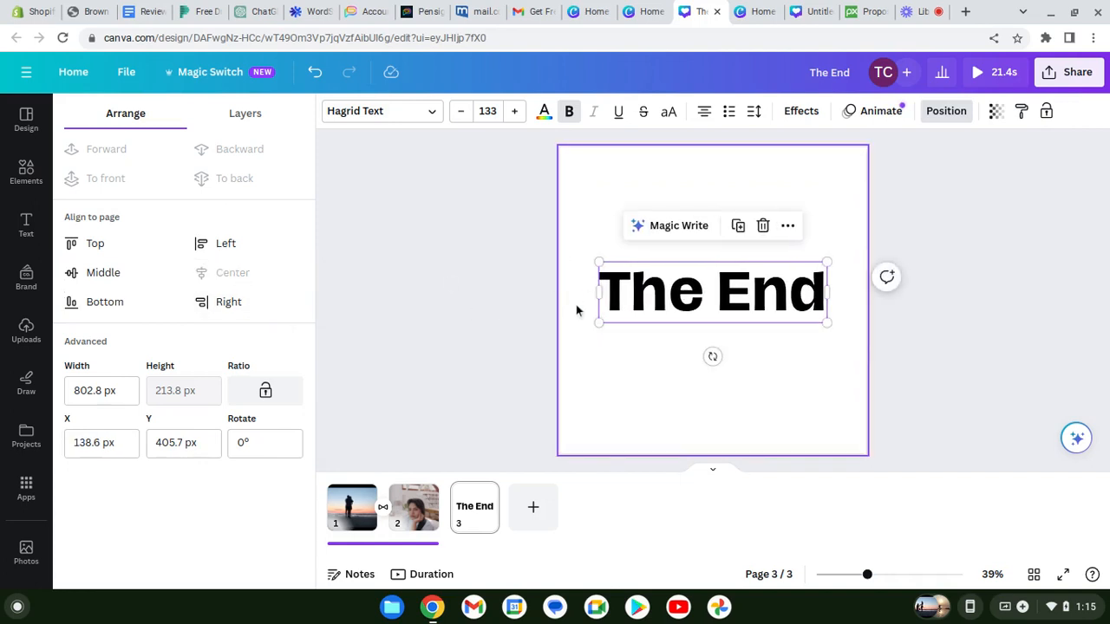
left_click(678, 377)
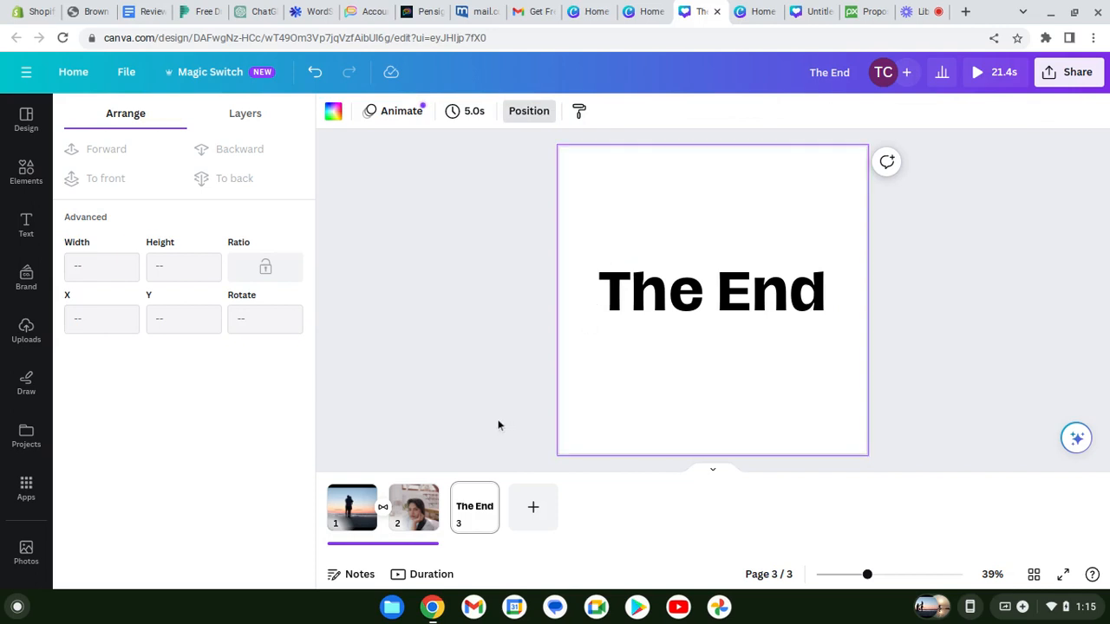
- Search the videos for "happy couple" and fill page 3's background with the 15.0 s clip of the cuddling couple
left_click(475, 516)
left_click(474, 301)
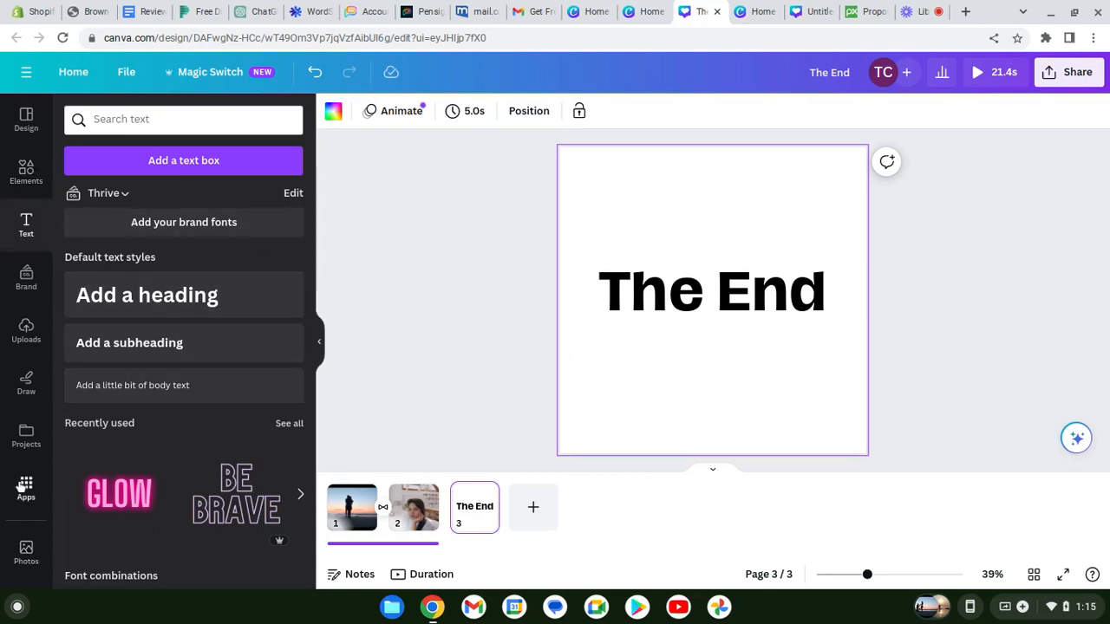
scroll(27, 545, "down", 3)
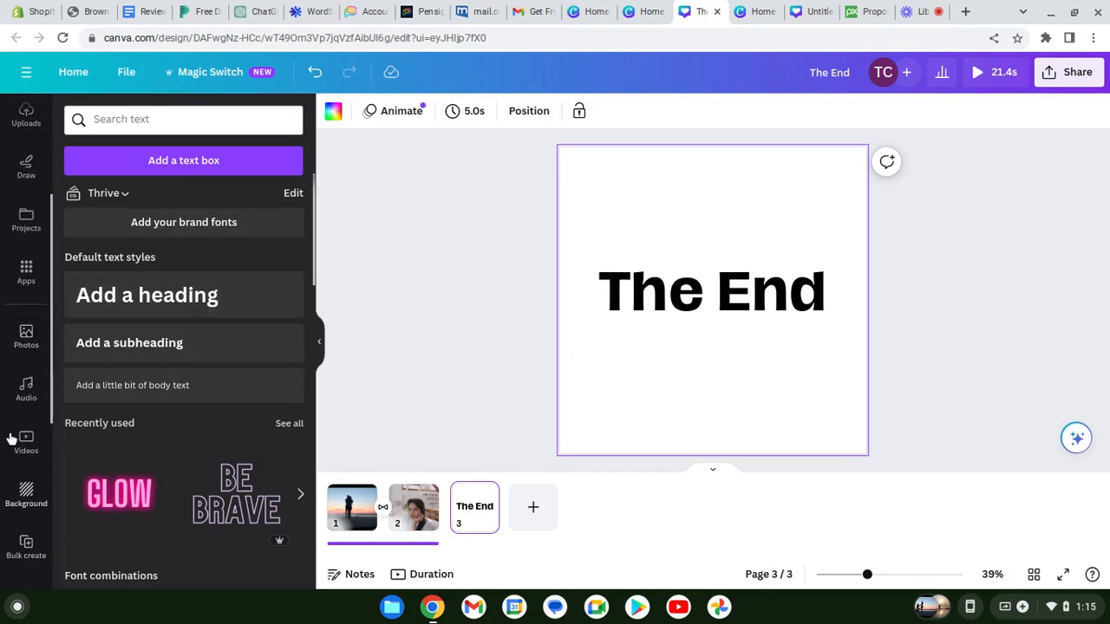
left_click(26, 444)
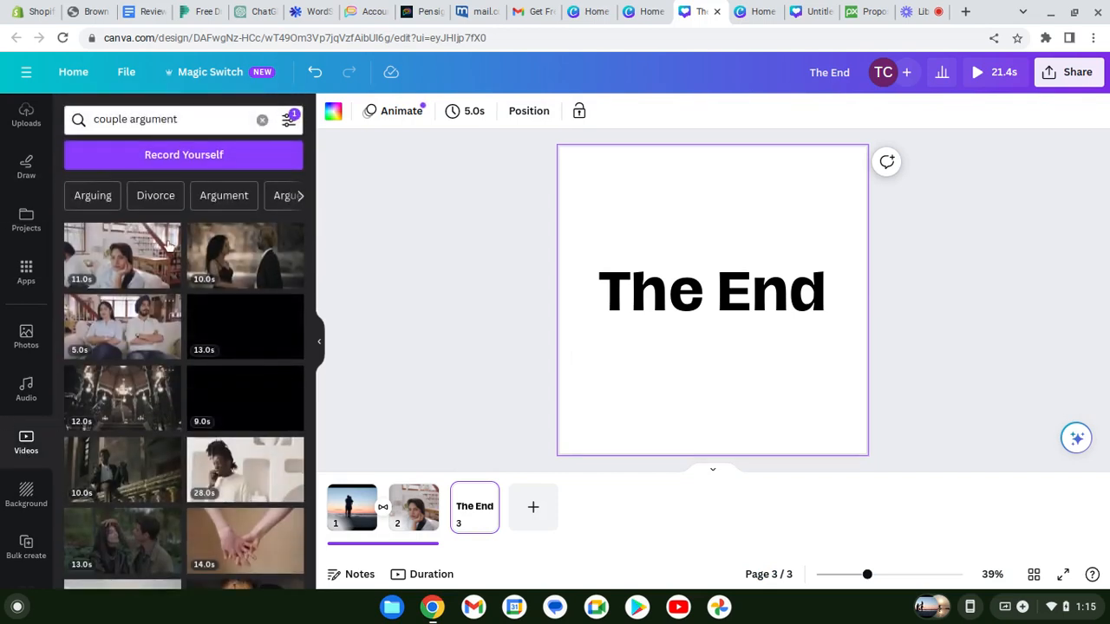
left_click(181, 119)
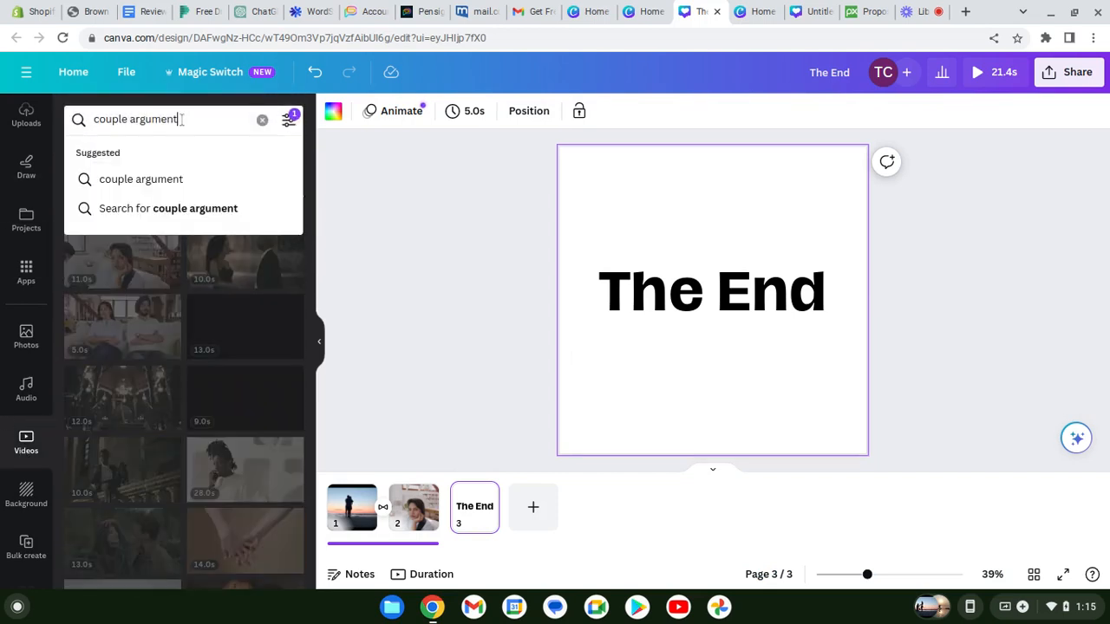
left_click_drag(181, 119, 96, 117)
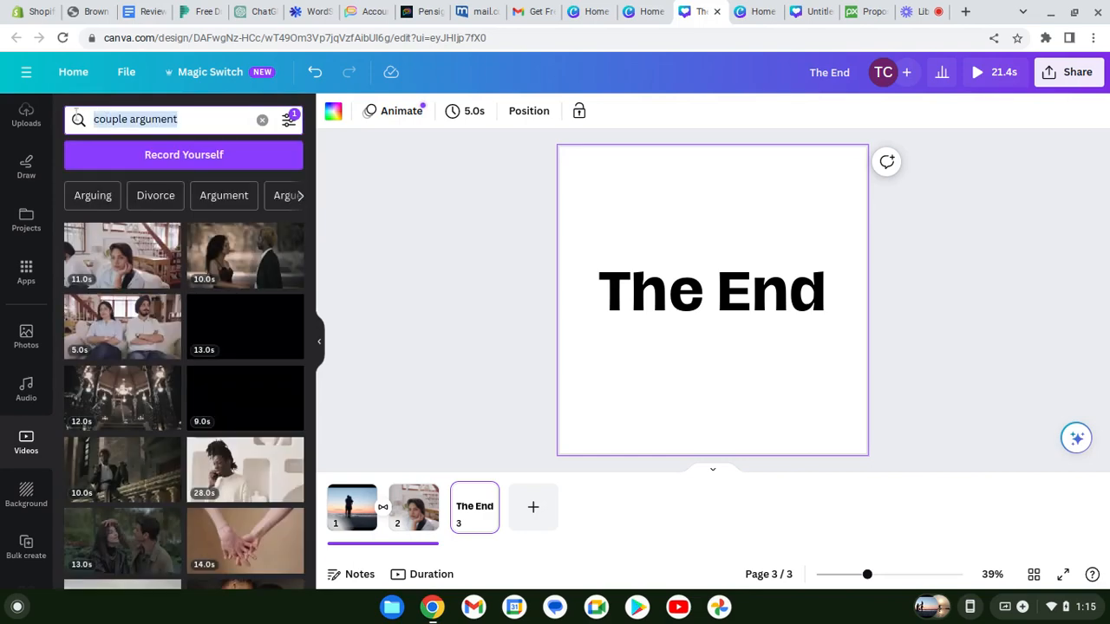
type("happy")
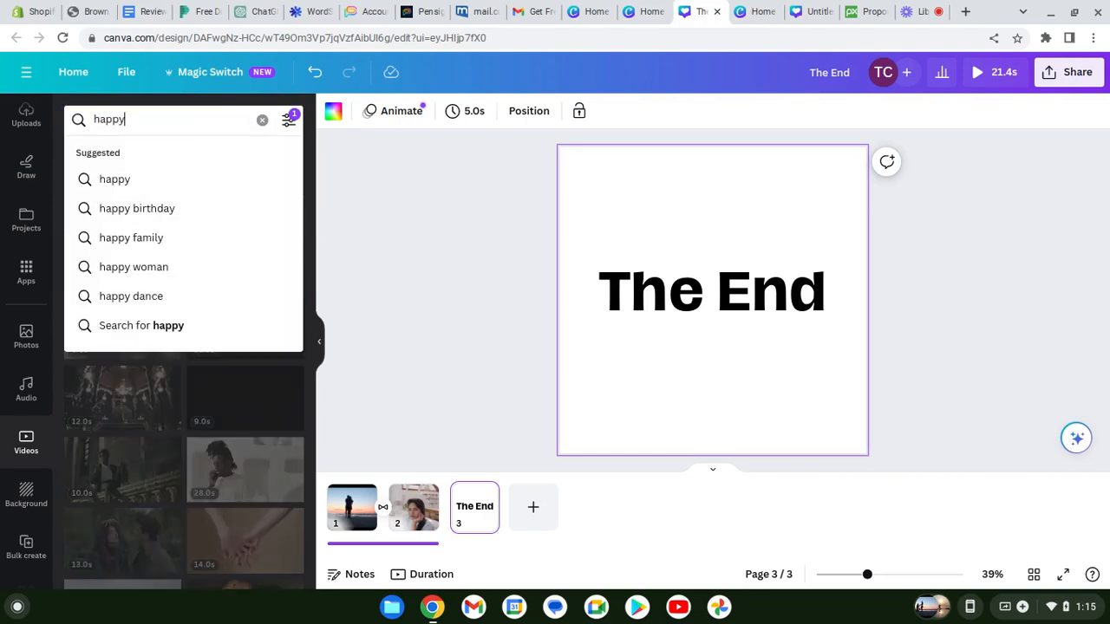
type(" co")
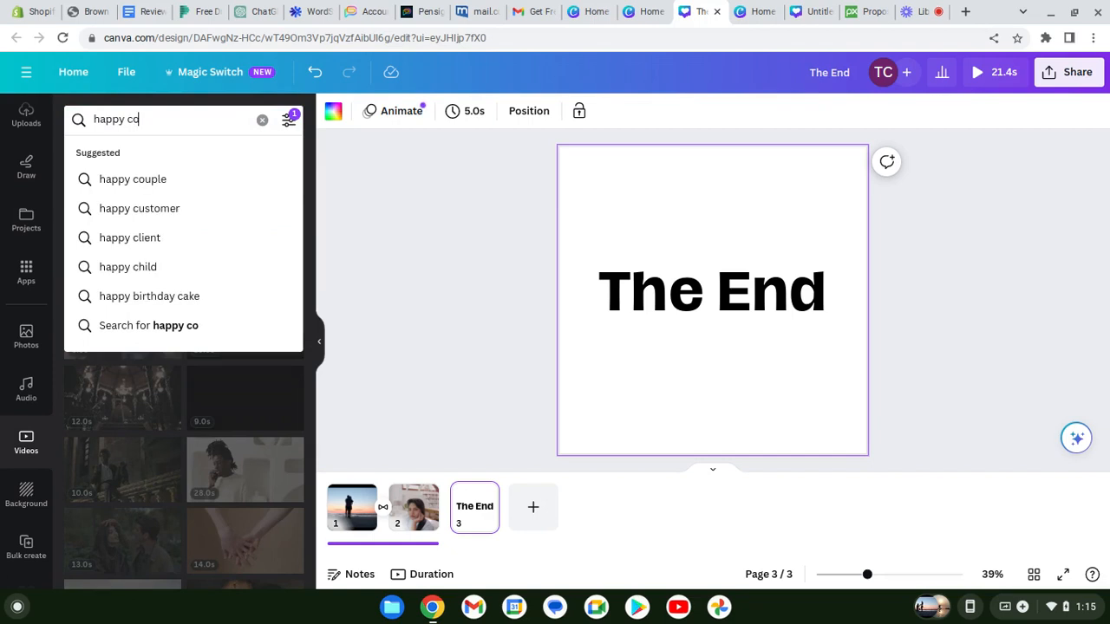
type("uple")
key("Return")
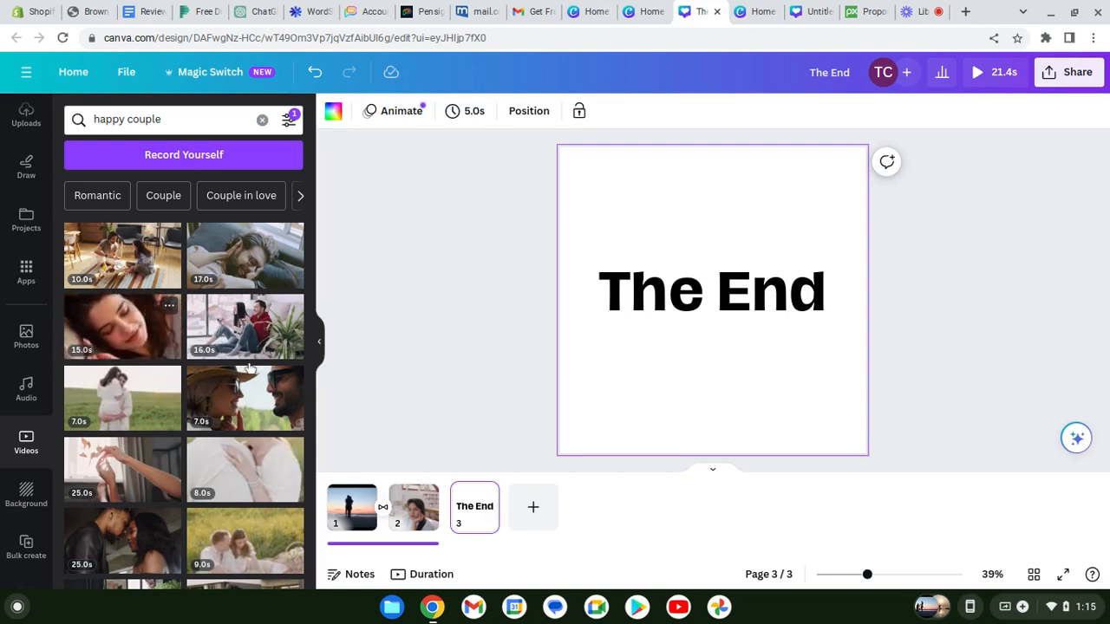
left_click_drag(131, 324, 624, 365)
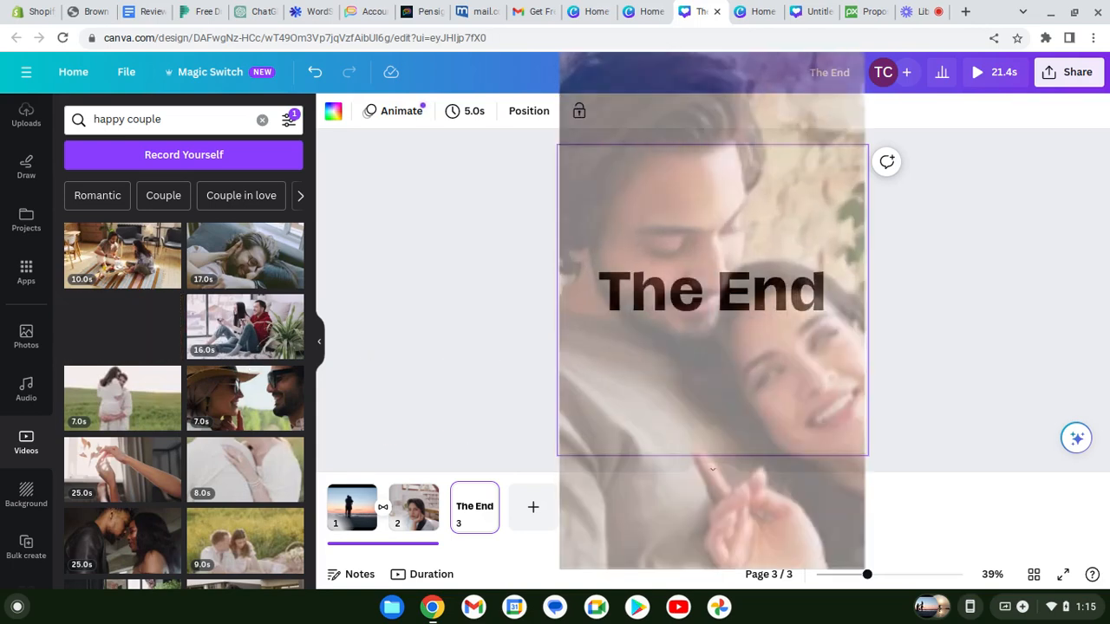
left_click_drag(380, 322, 380, 322)
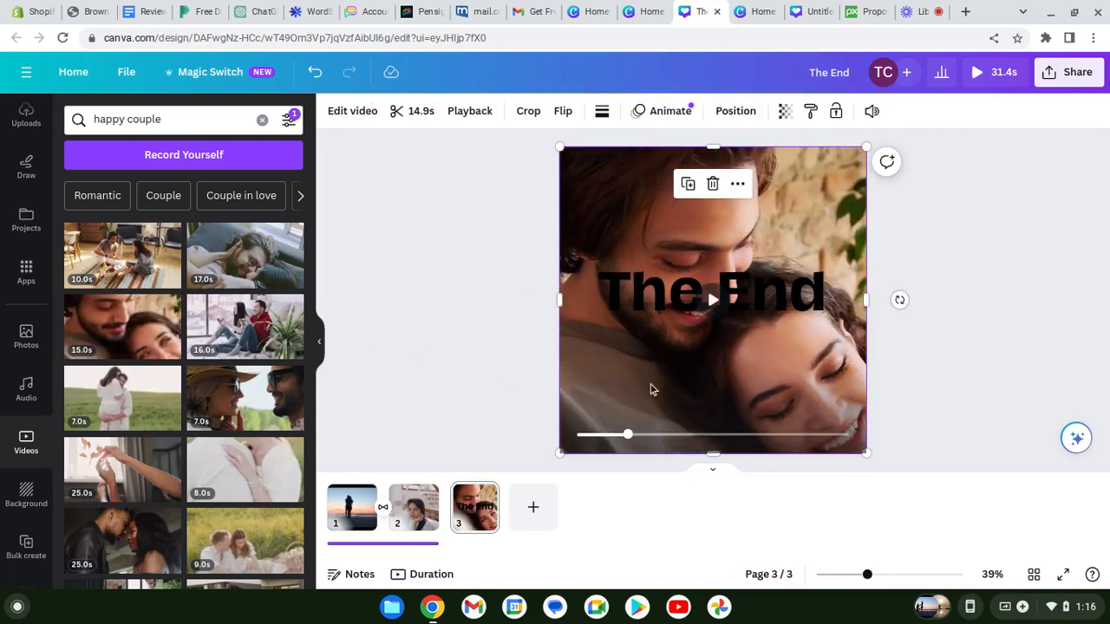
- Trim both ends of the couple clip on page 3 to a length of 10.5 s
left_click(419, 113)
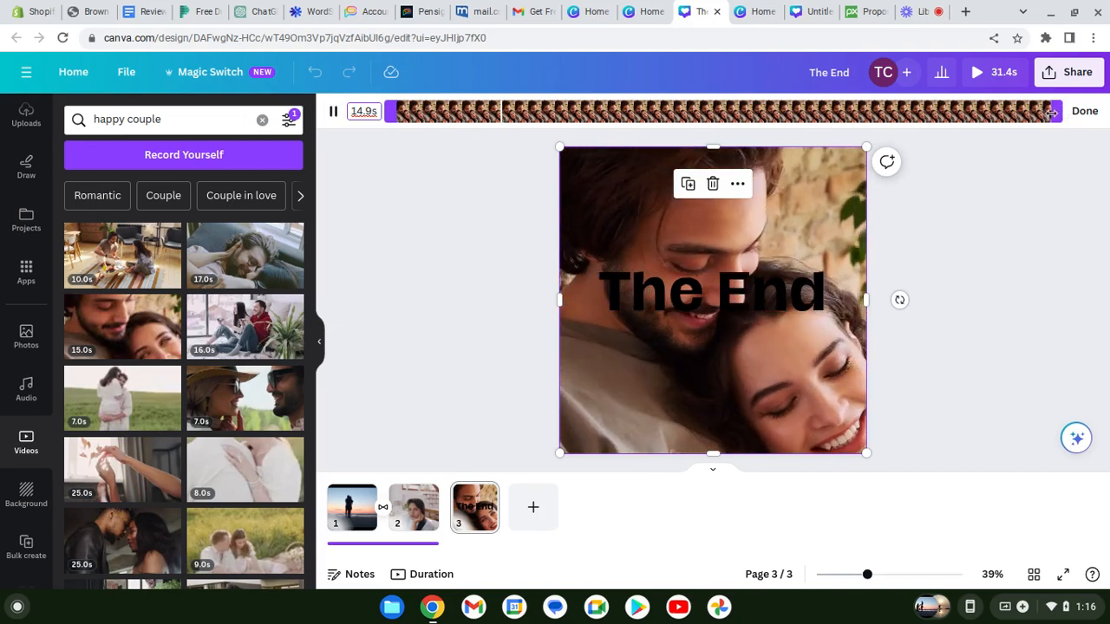
left_click_drag(1051, 111, 1006, 109)
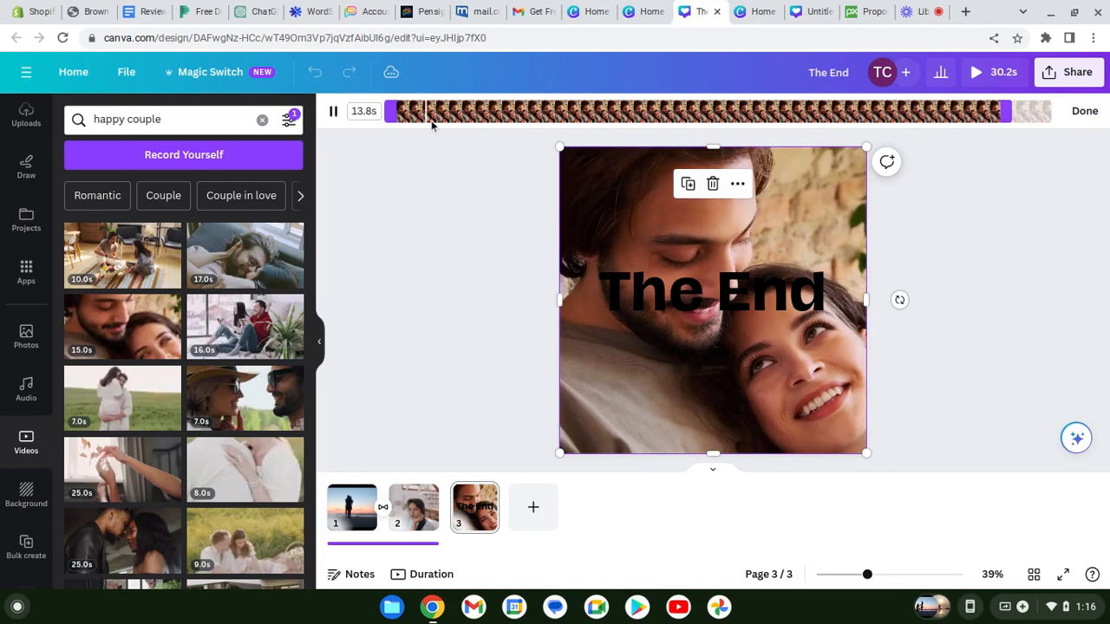
left_click(388, 116)
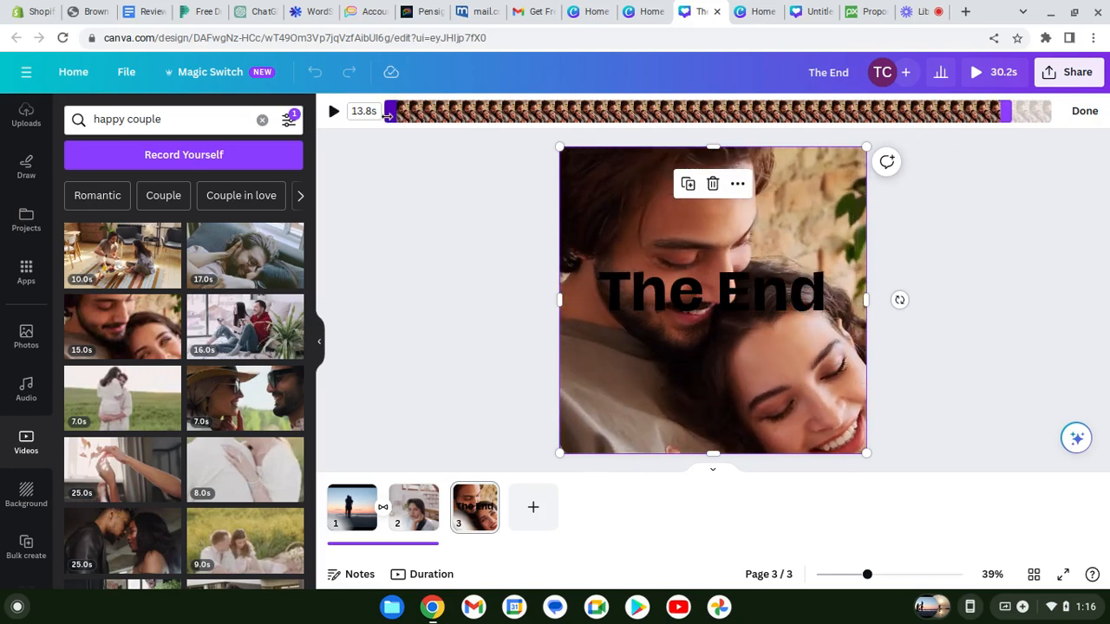
left_click_drag(387, 116, 530, 138)
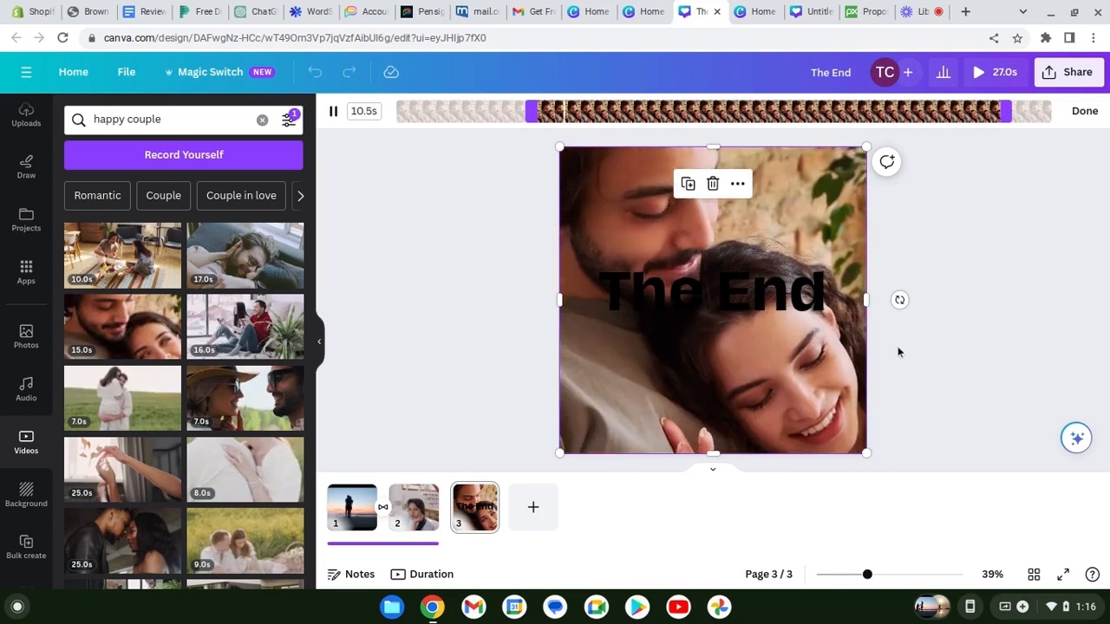
left_click(1084, 111)
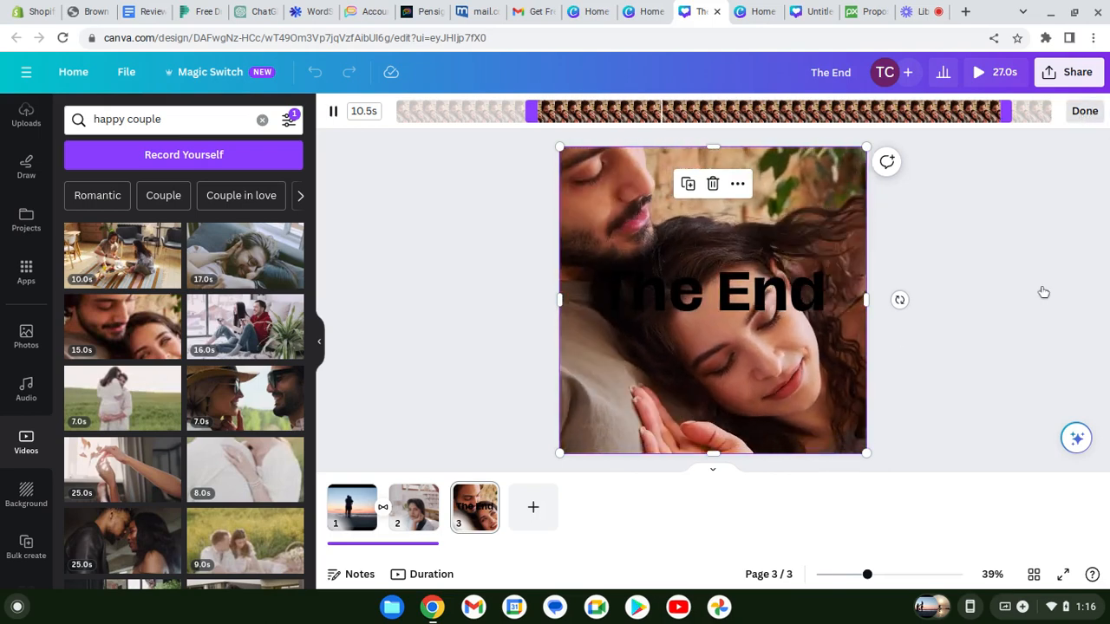
left_click(1019, 339)
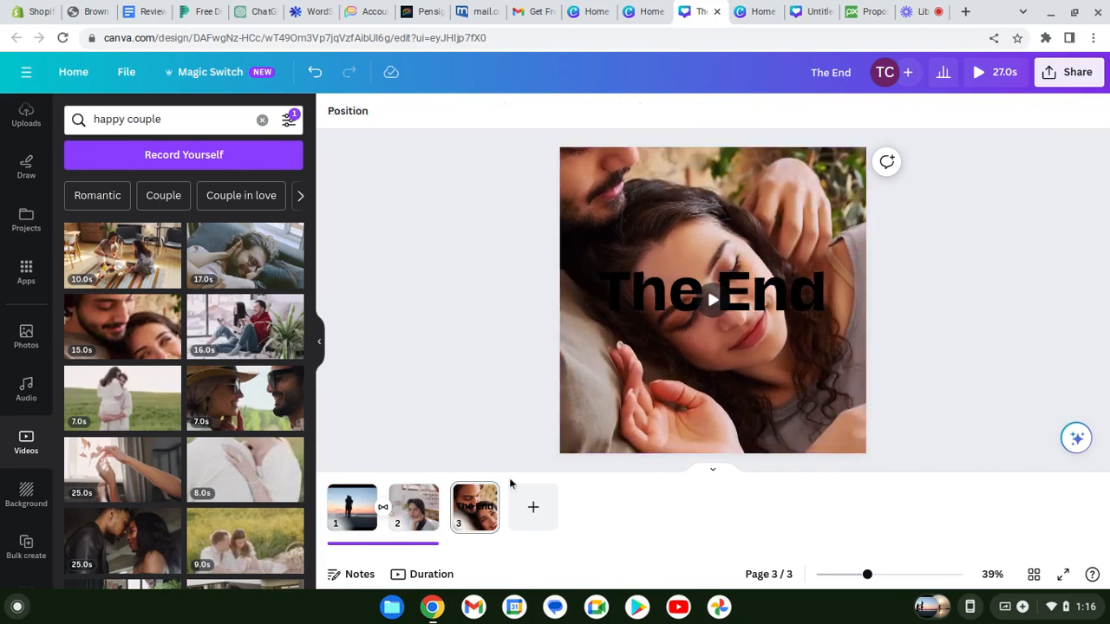
- Add a square shape to page 3 and resize it into a rectangle just wider and taller than the "The End" heading
left_click(644, 303)
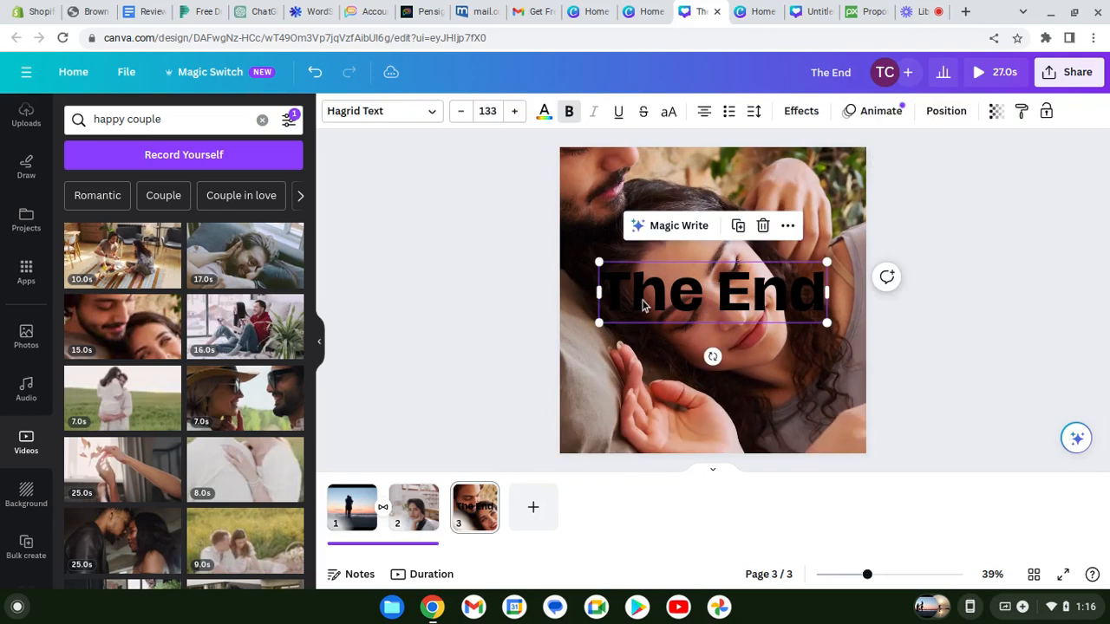
left_click(451, 304)
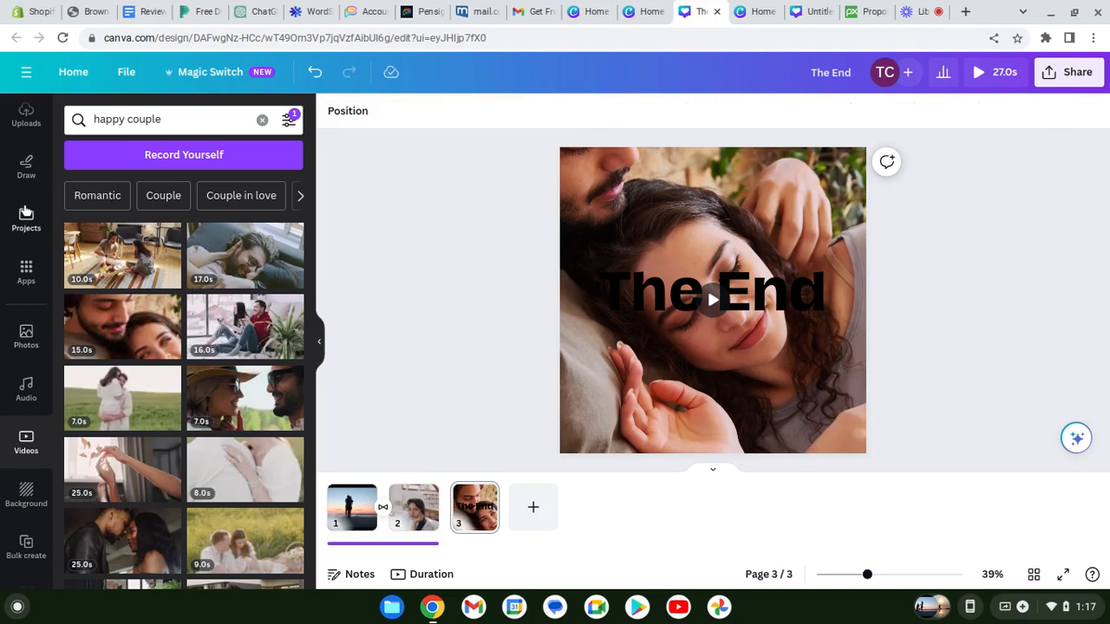
scroll(26, 211, "up", 2)
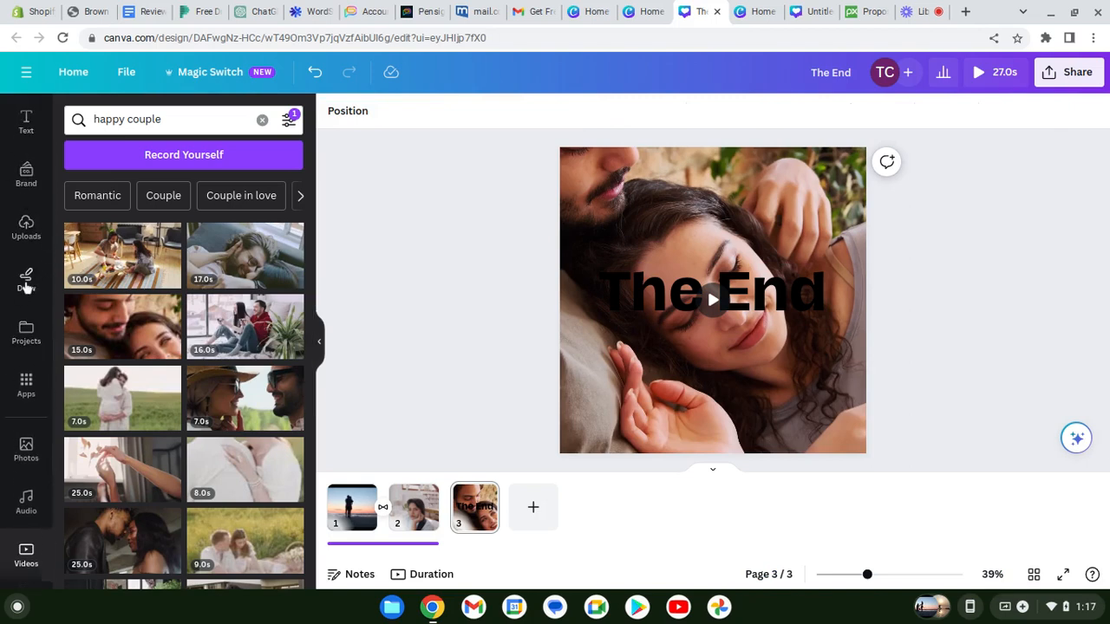
scroll(25, 277, "up", 2)
left_click(19, 181)
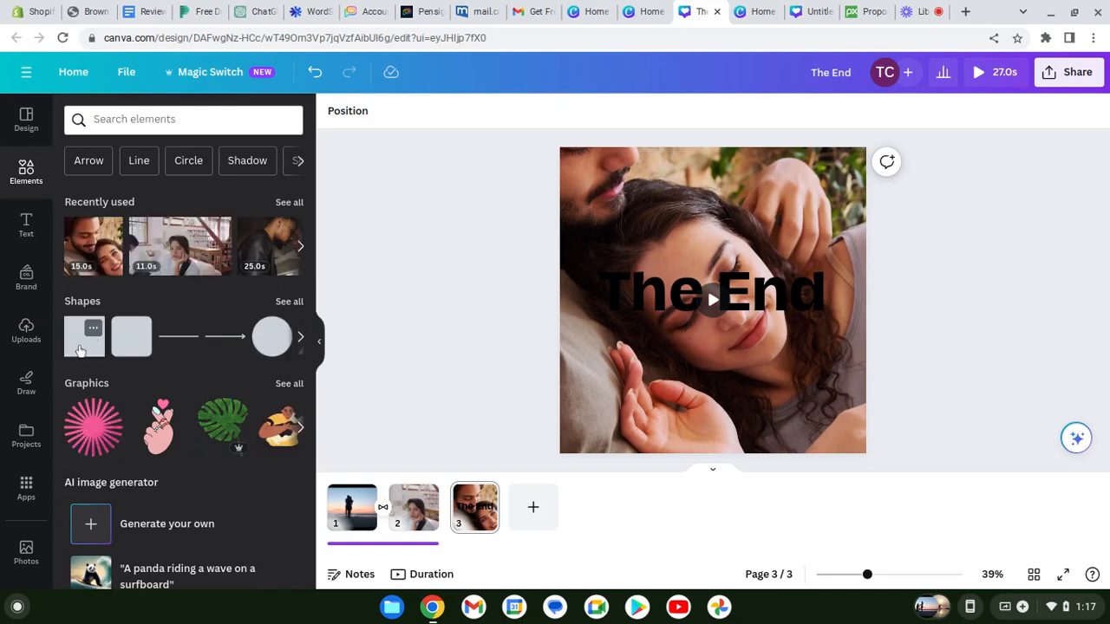
left_click(80, 350)
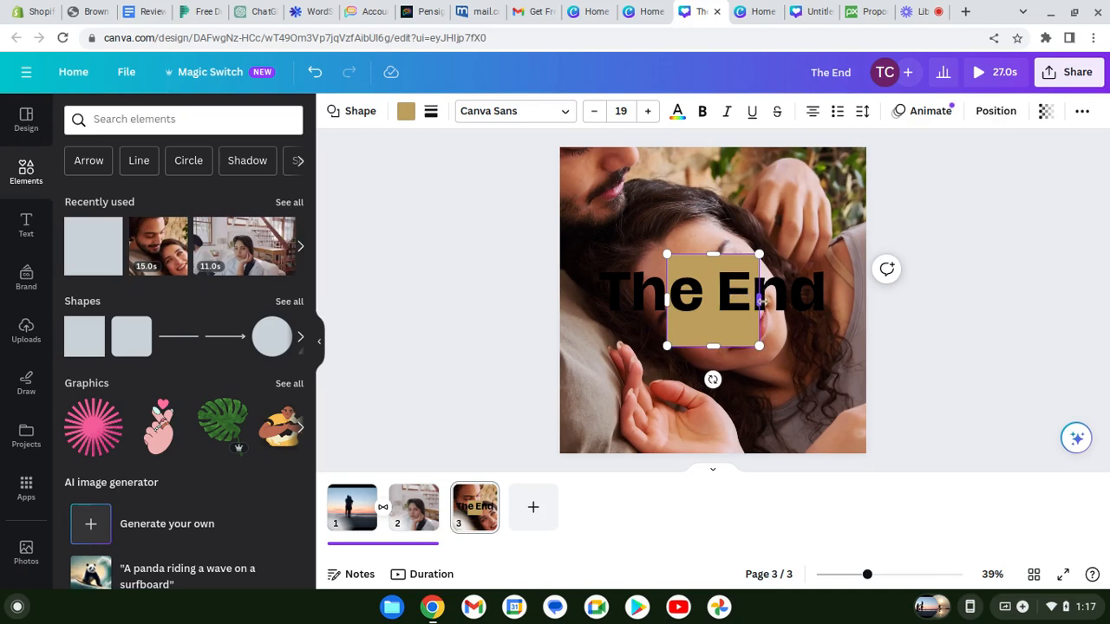
left_click_drag(760, 300, 846, 296)
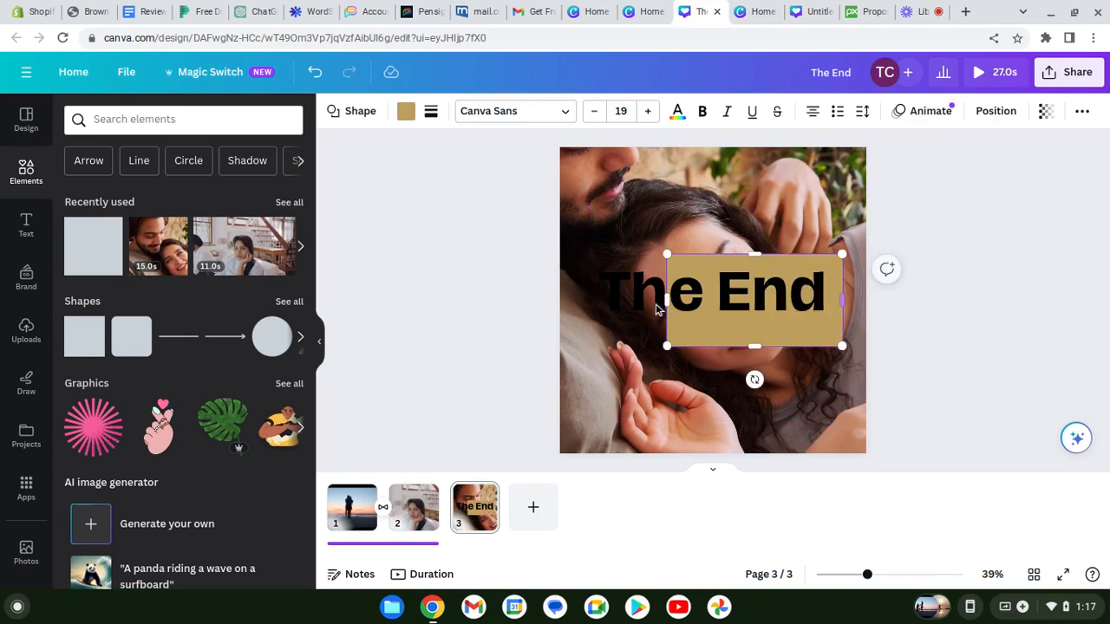
left_click_drag(666, 300, 579, 299)
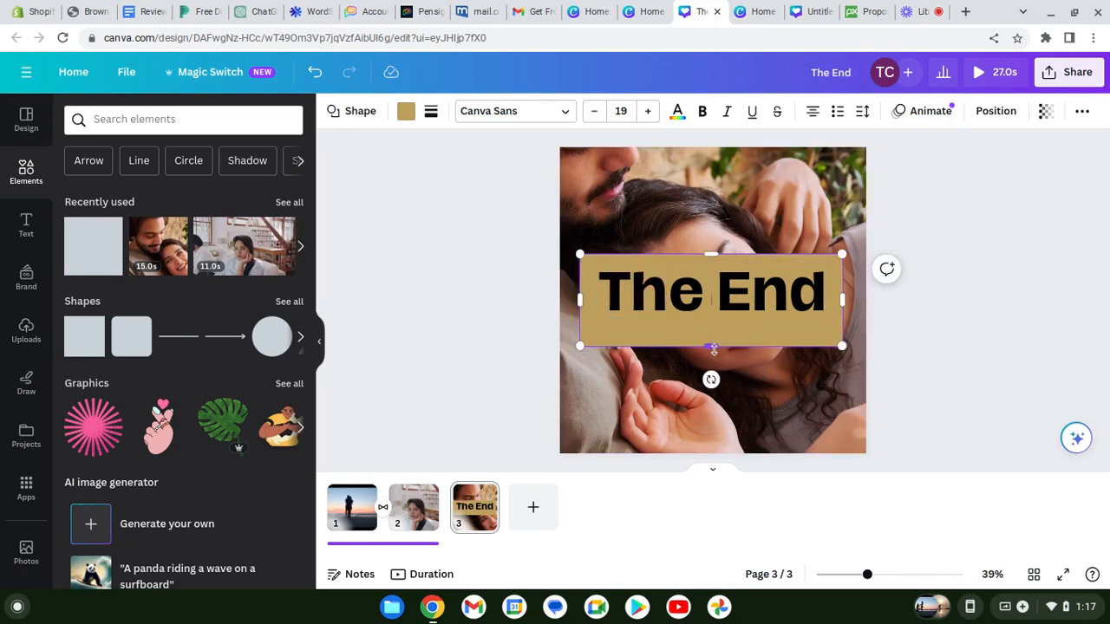
left_click_drag(712, 350, 714, 335)
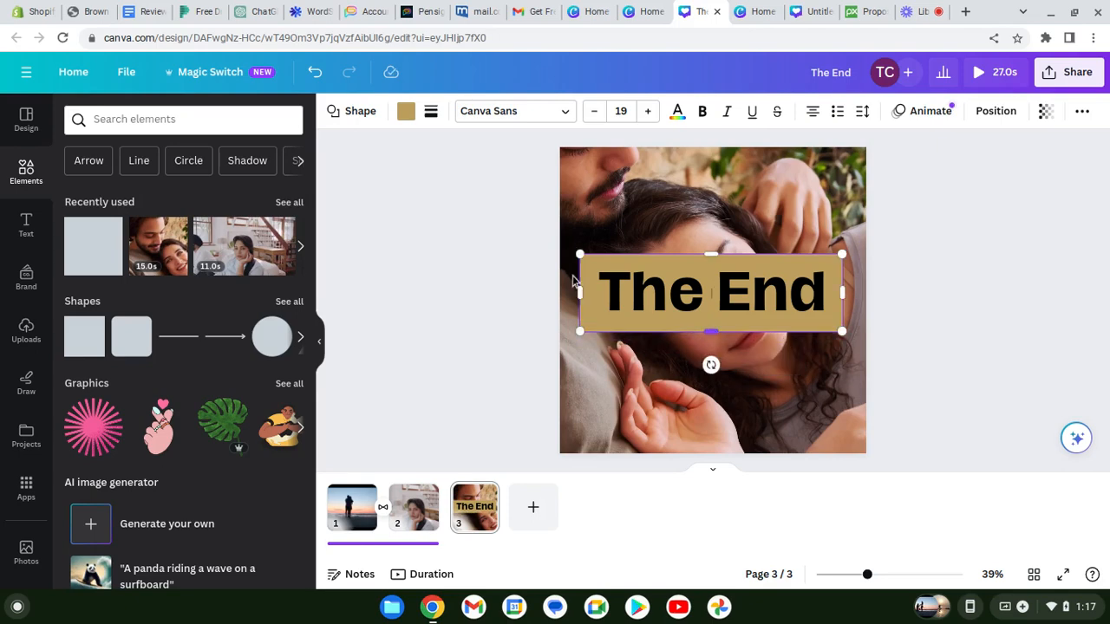
- Fill the rectangle around "The End" with white and set its transparency to 50
left_click(405, 115)
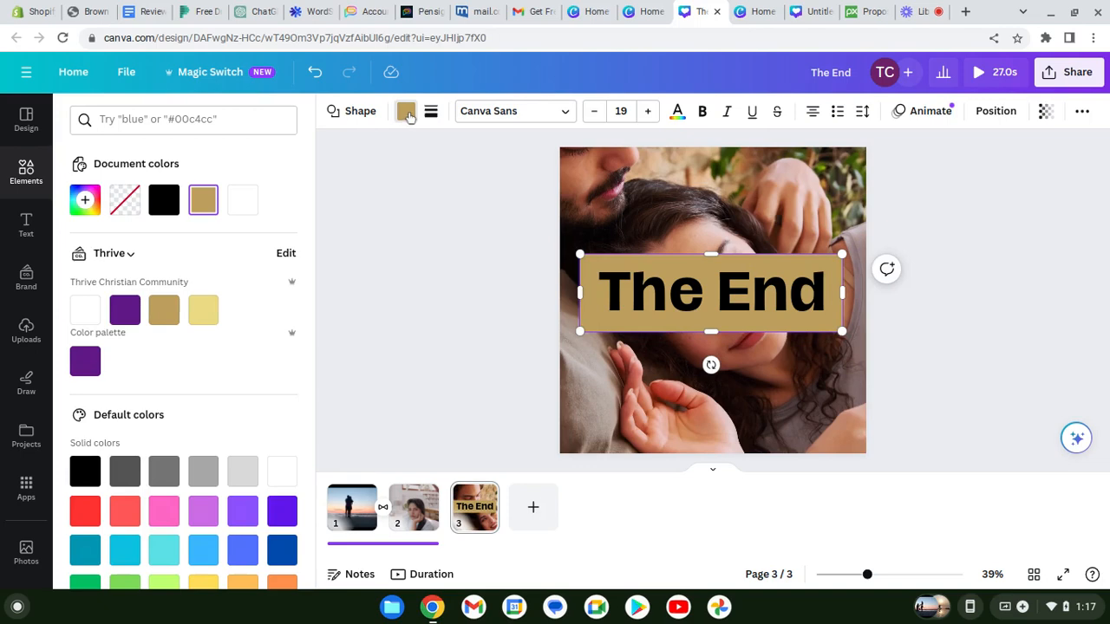
left_click(243, 202)
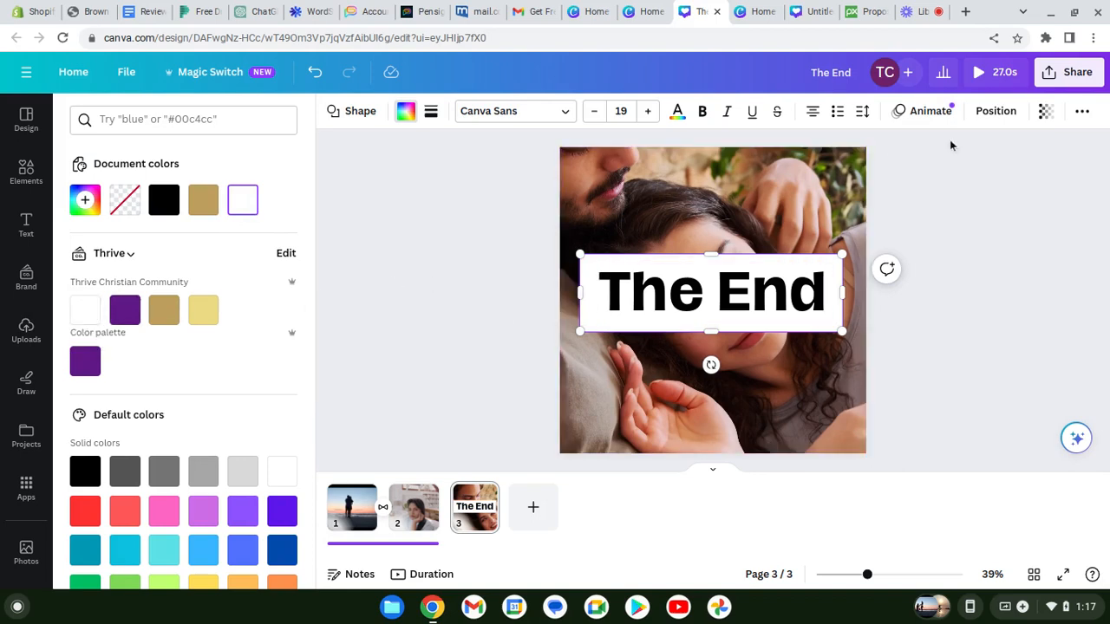
left_click(1045, 113)
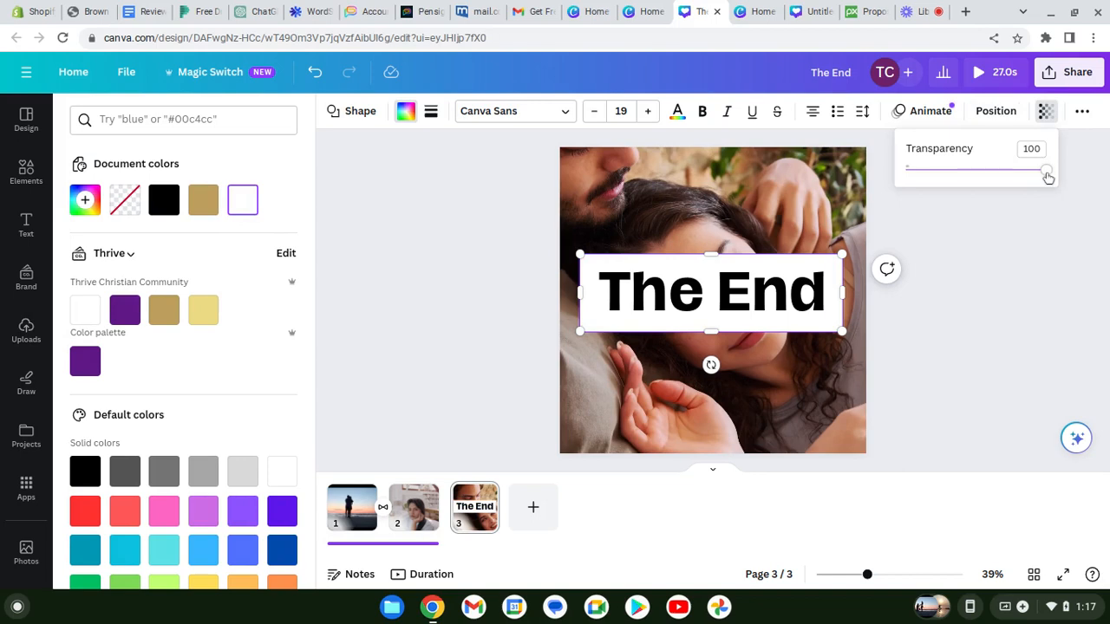
left_click_drag(1047, 173, 974, 181)
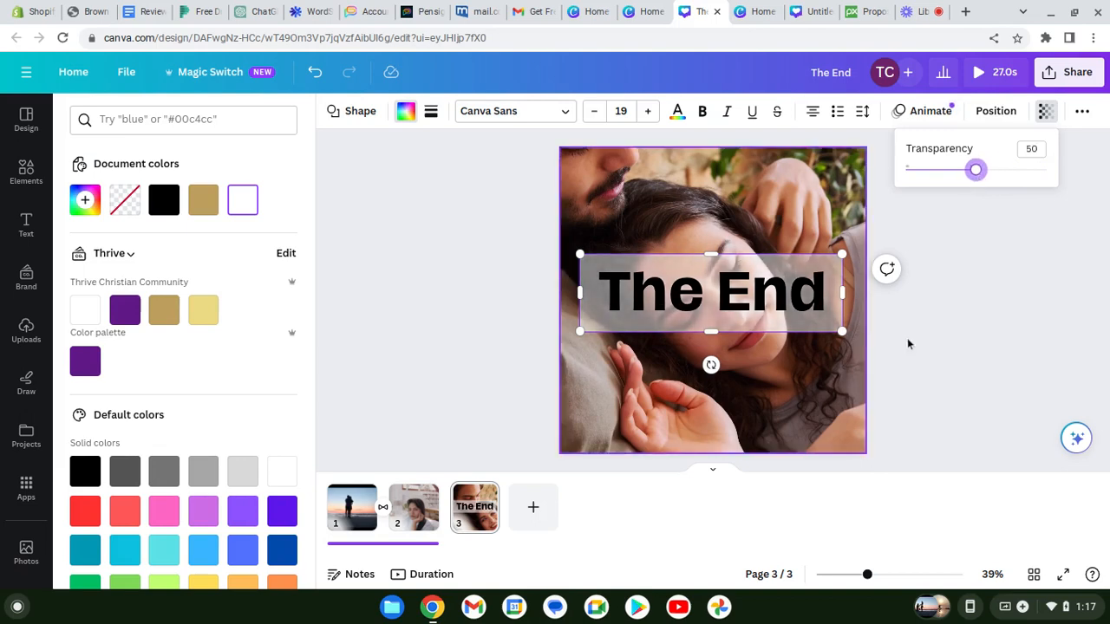
left_click(970, 395)
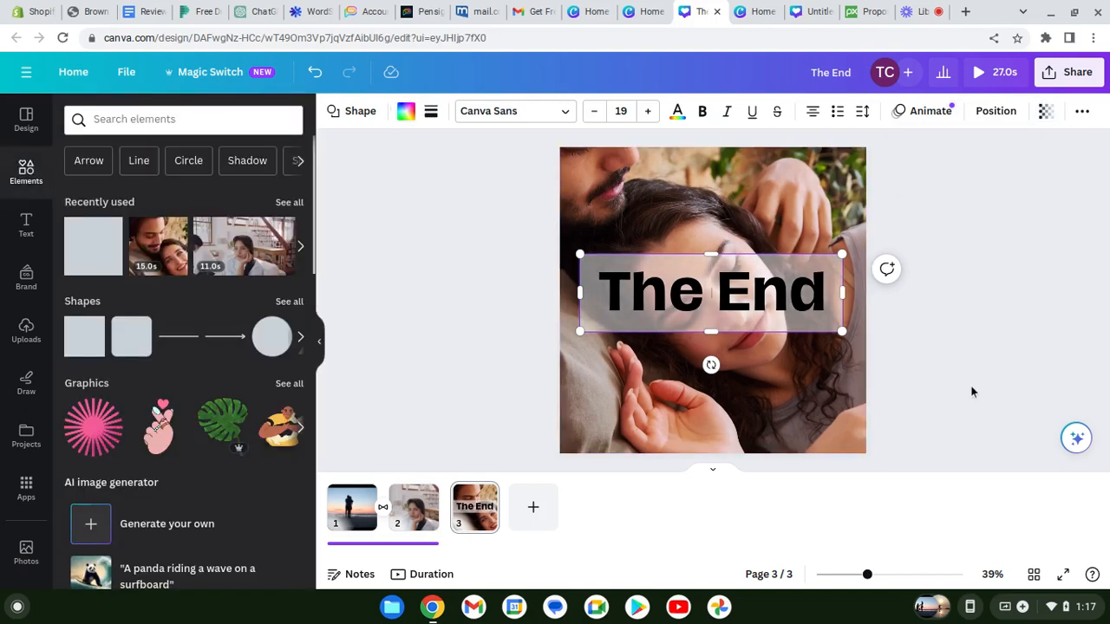
left_click(963, 383)
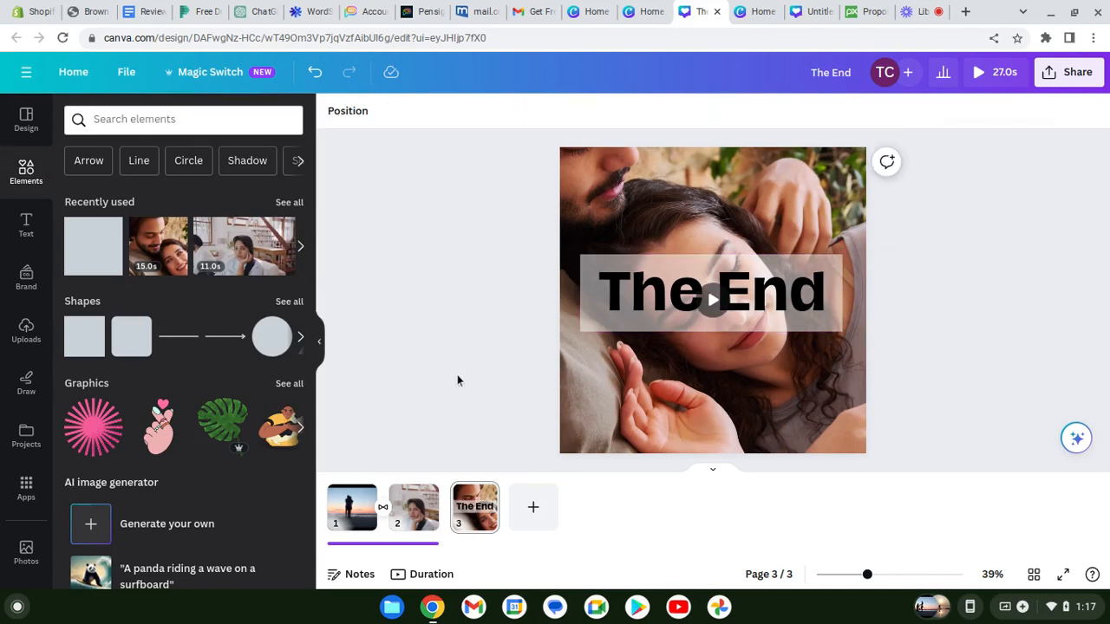
- Widen the white rectangle on both sides so it spans the full width of page 3
left_click(585, 327)
left_click_drag(581, 300, 555, 295)
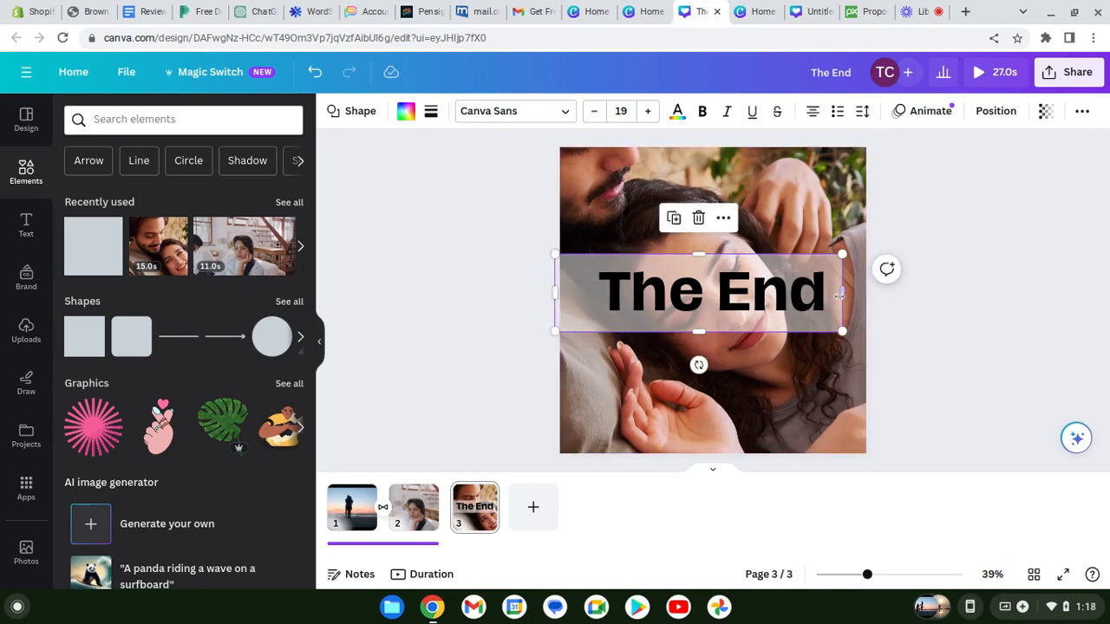
left_click_drag(845, 295, 866, 293)
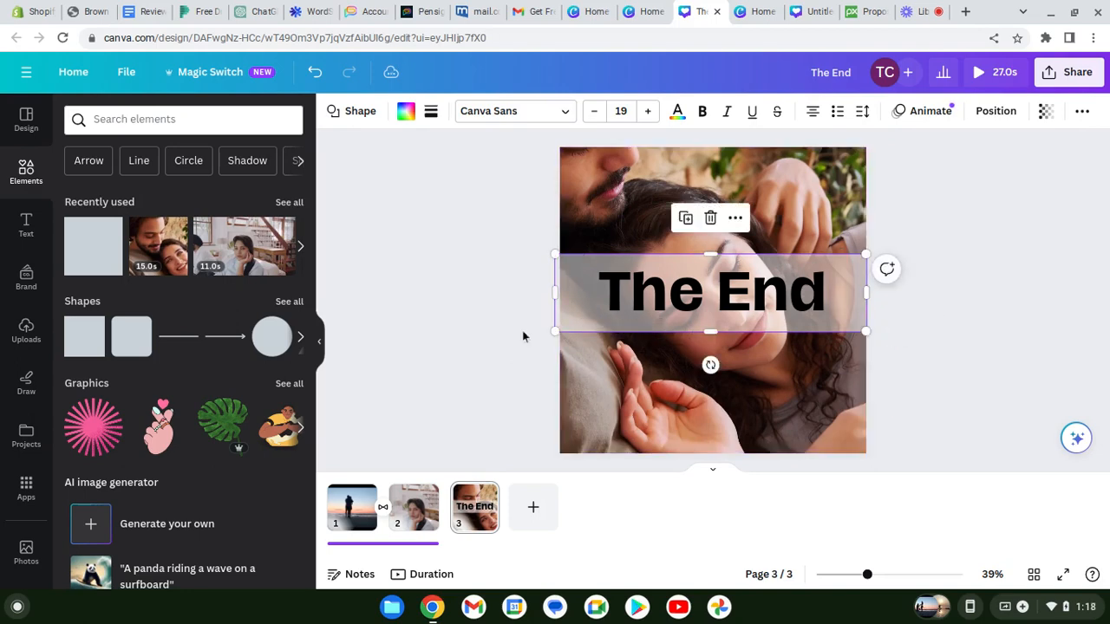
left_click(523, 336)
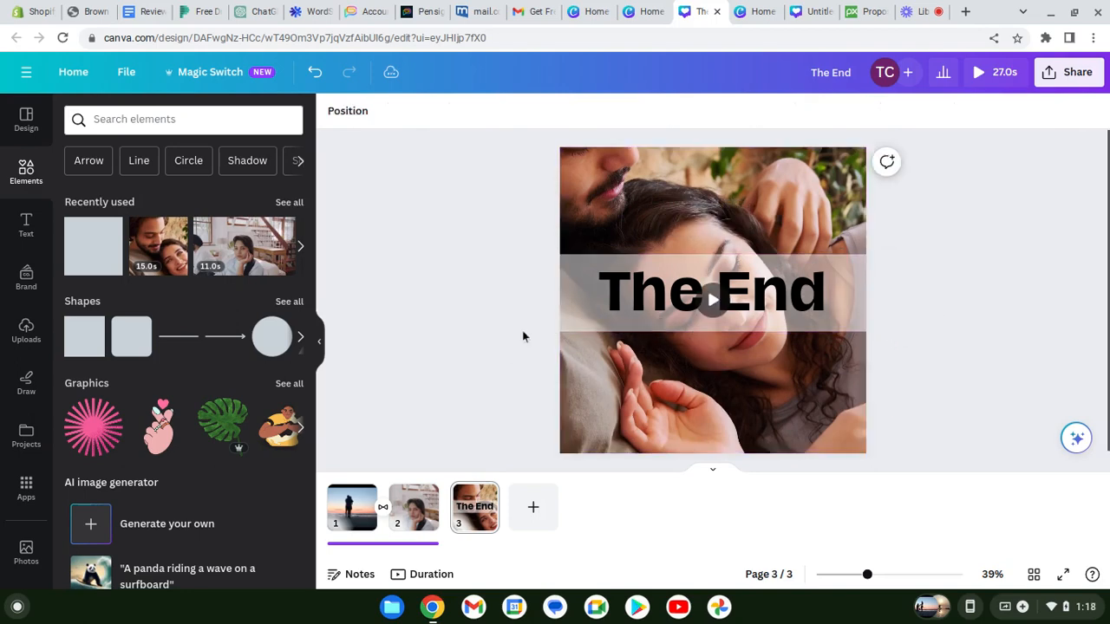
- Apply the Shadow text effect to the "The End" heading after trying the Lift style
left_click(630, 307)
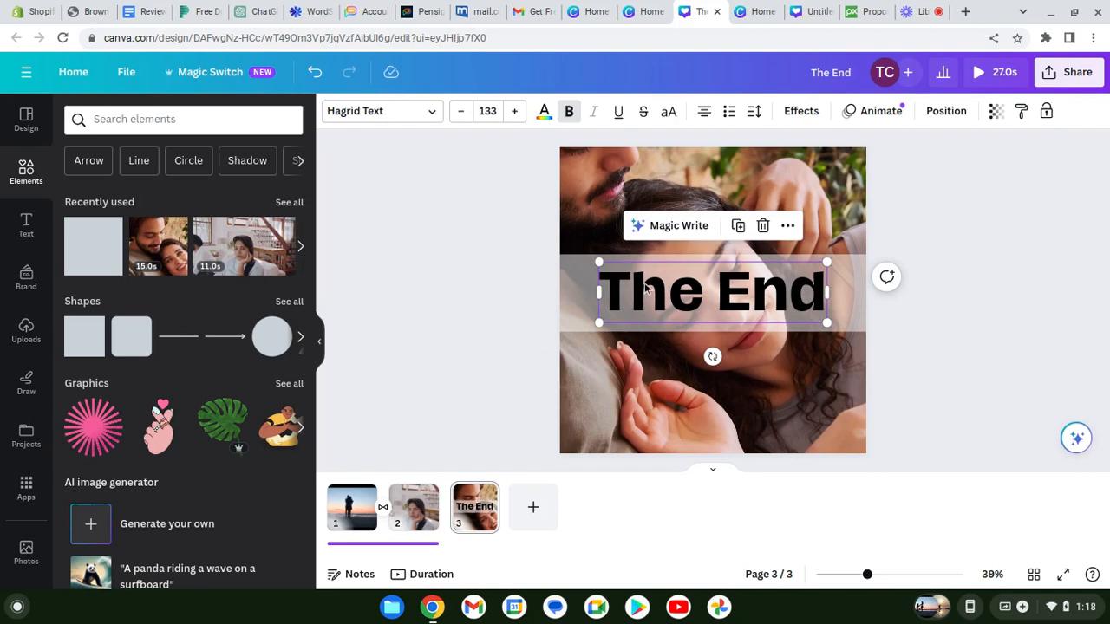
left_click(798, 113)
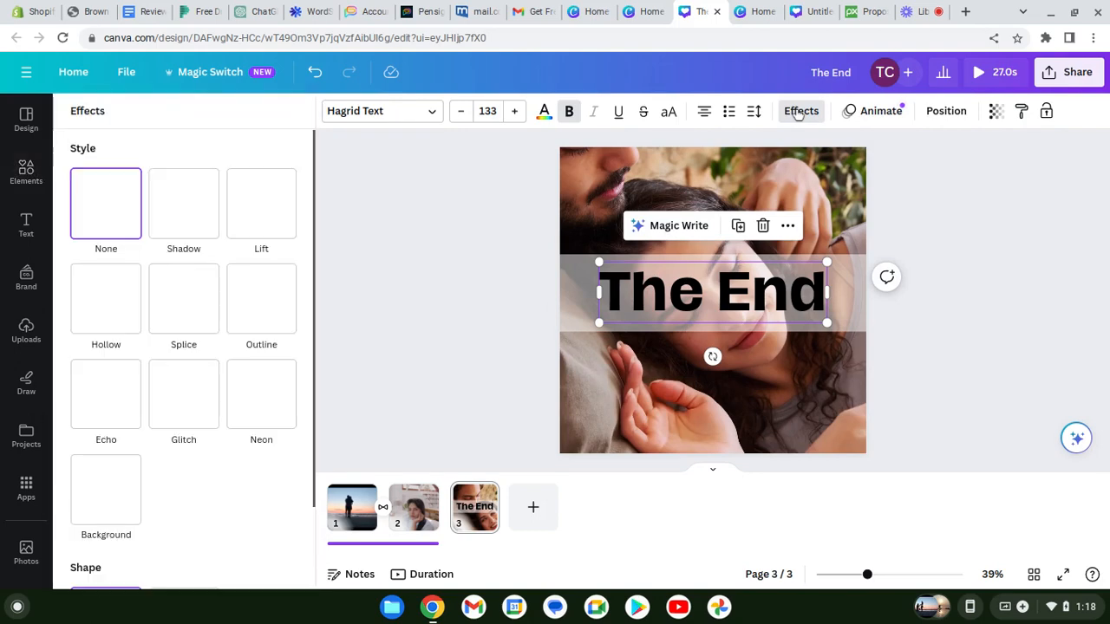
left_click(262, 217)
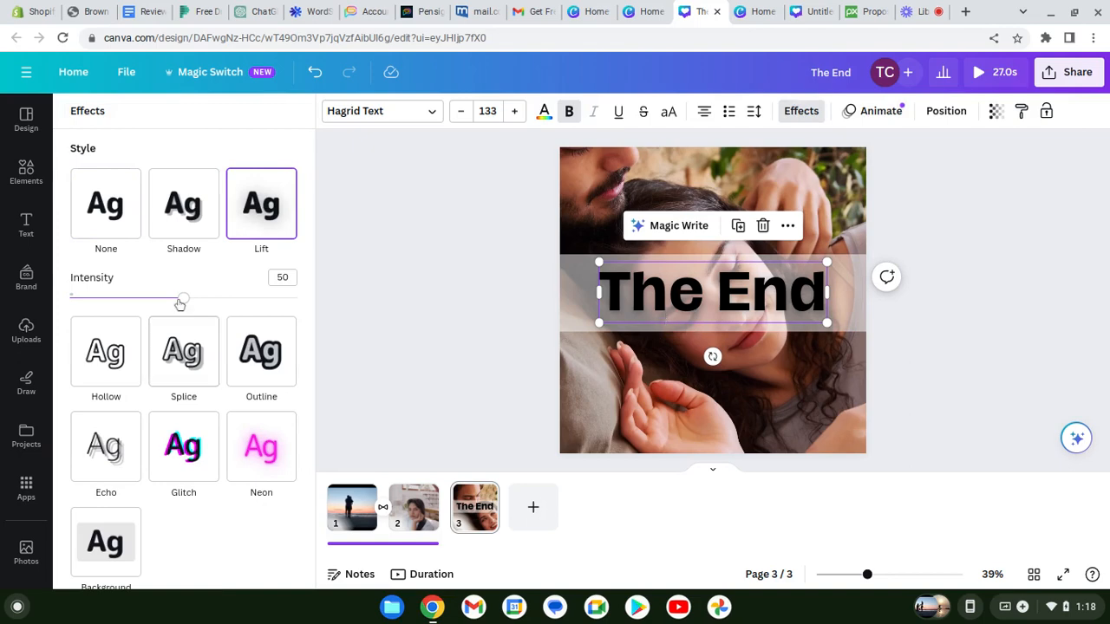
left_click(172, 199)
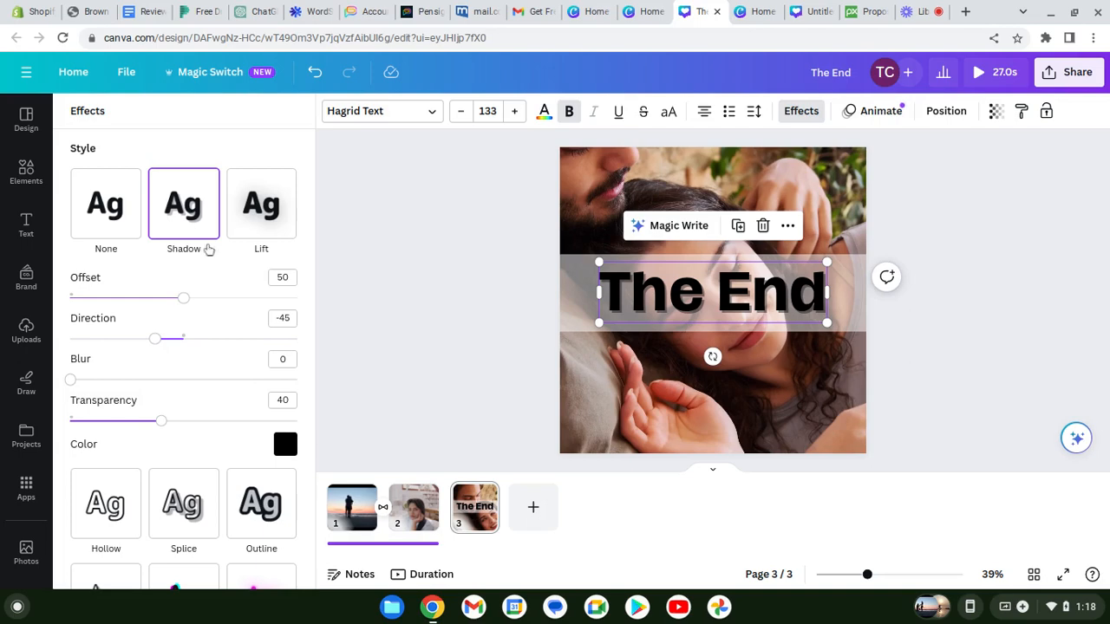
left_click(288, 454)
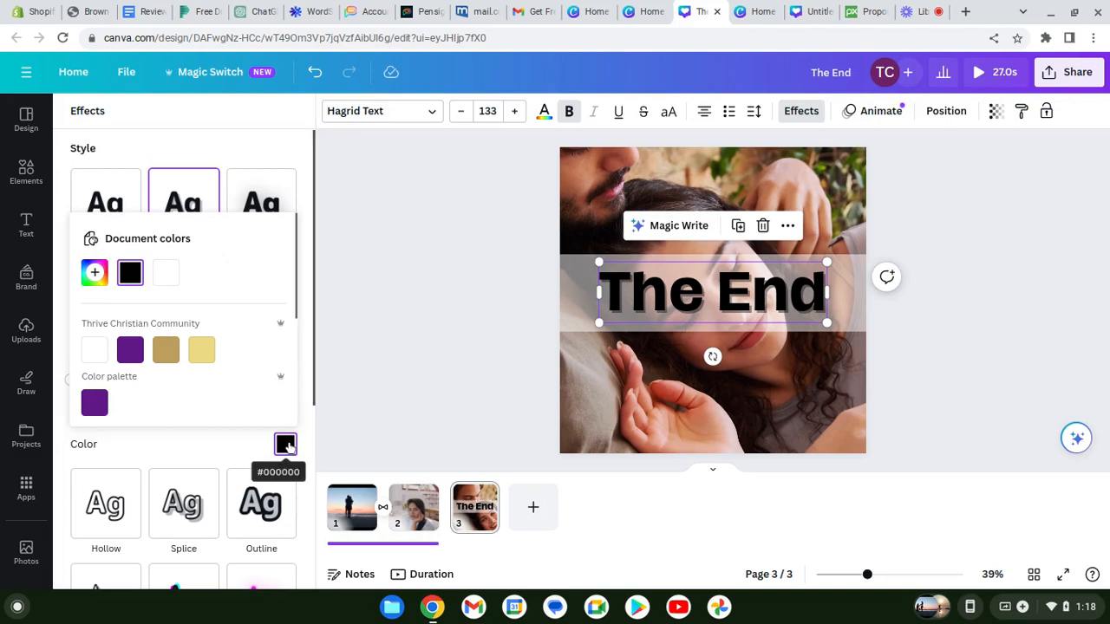
left_click(407, 324)
left_click(407, 324)
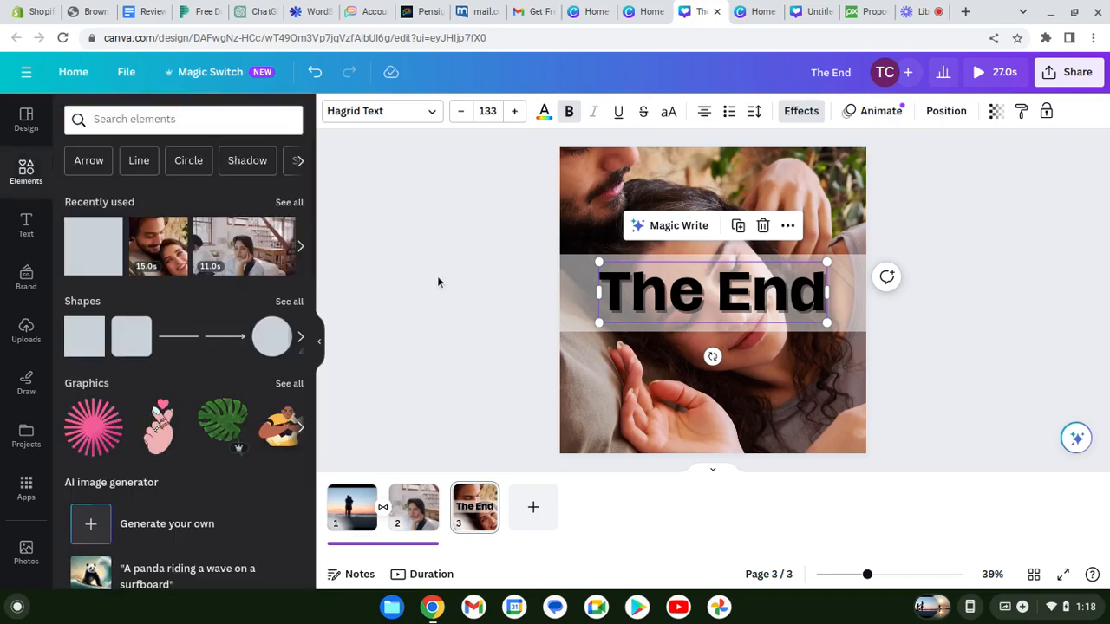
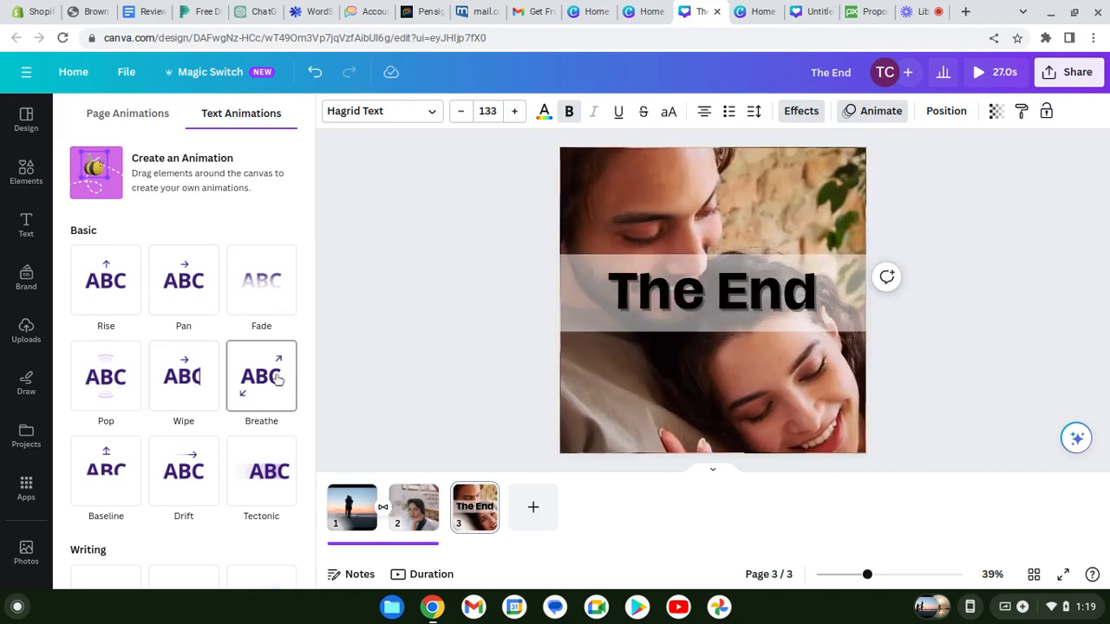
- Try the Wipe text animation on the "The End" heading, set to animate on both enter and exit
left_click(179, 374)
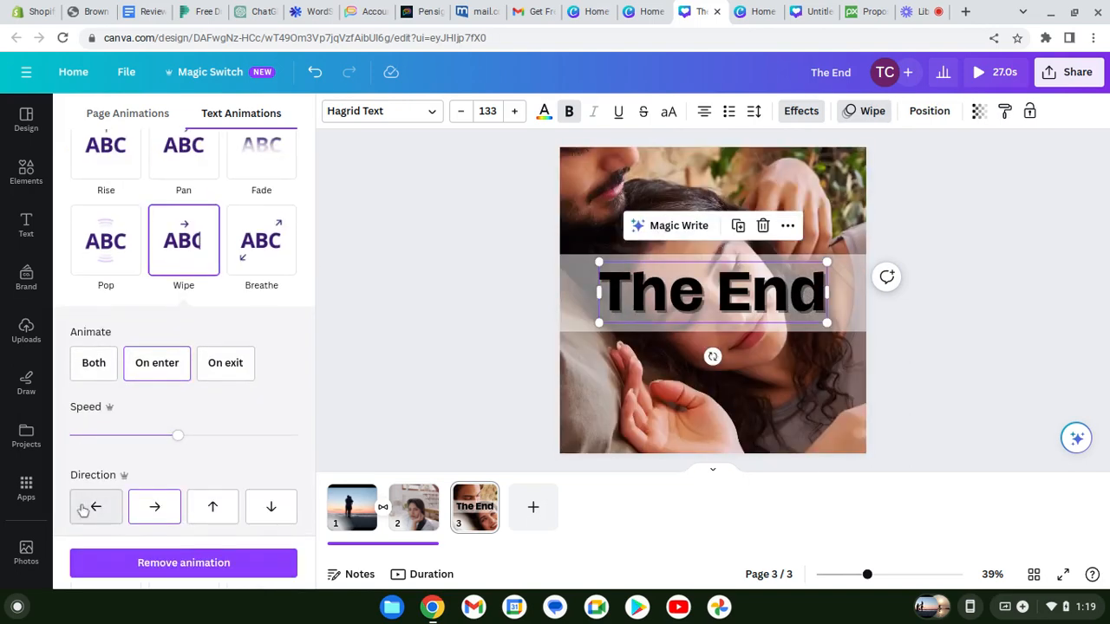
scroll(177, 470, "down", 1)
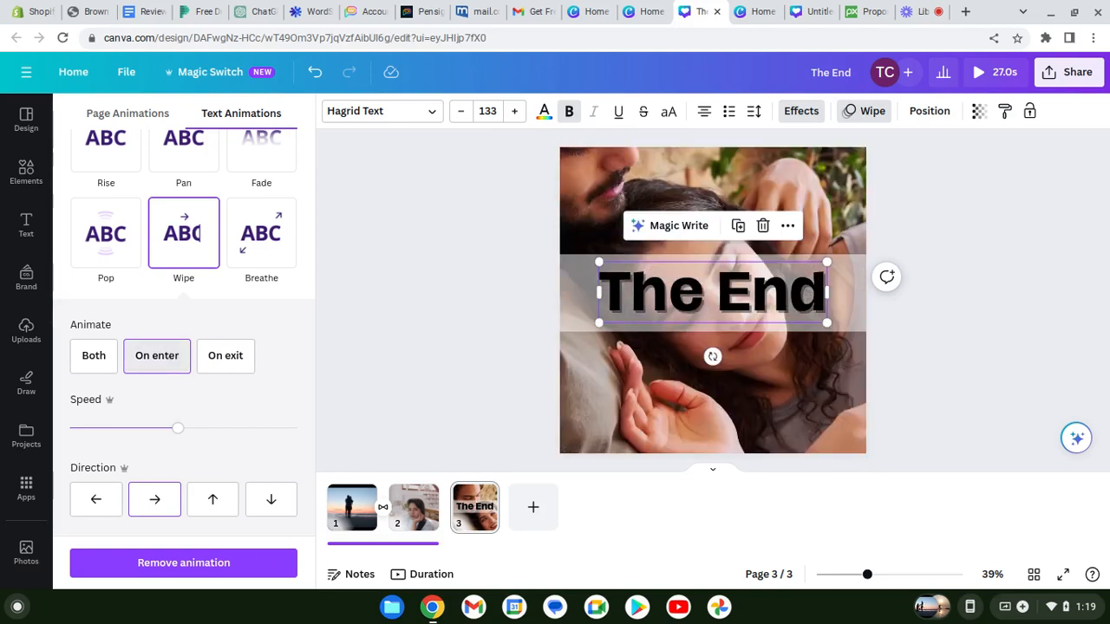
left_click(92, 359)
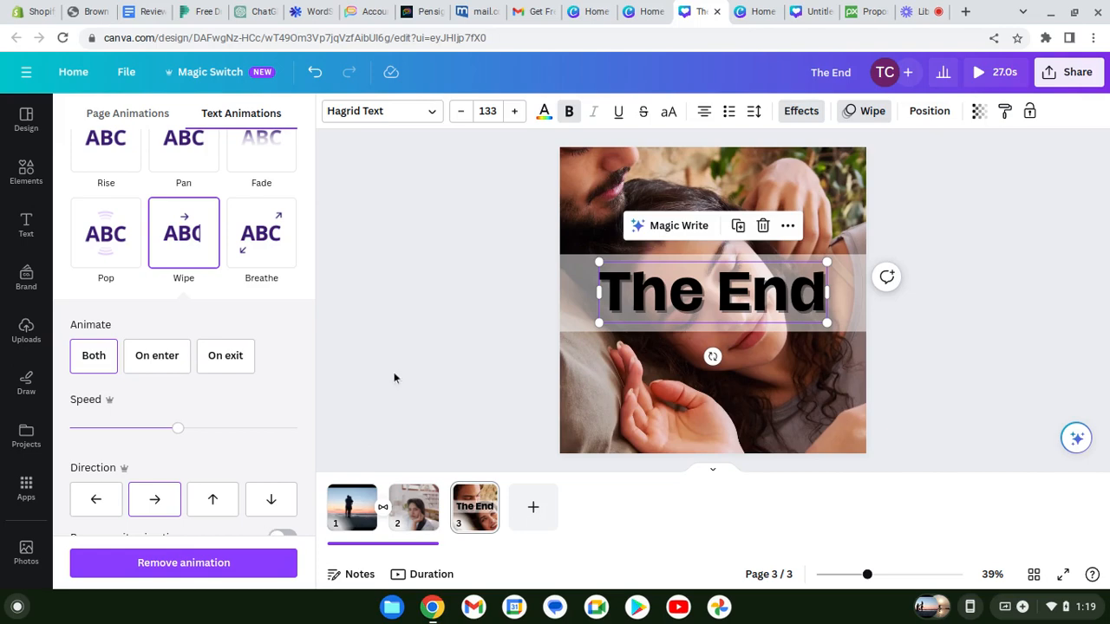
- Apply the Burst writing animation to the "The End" heading, animating on enter
scroll(230, 379, "down", 3)
scroll(230, 379, "down", 1)
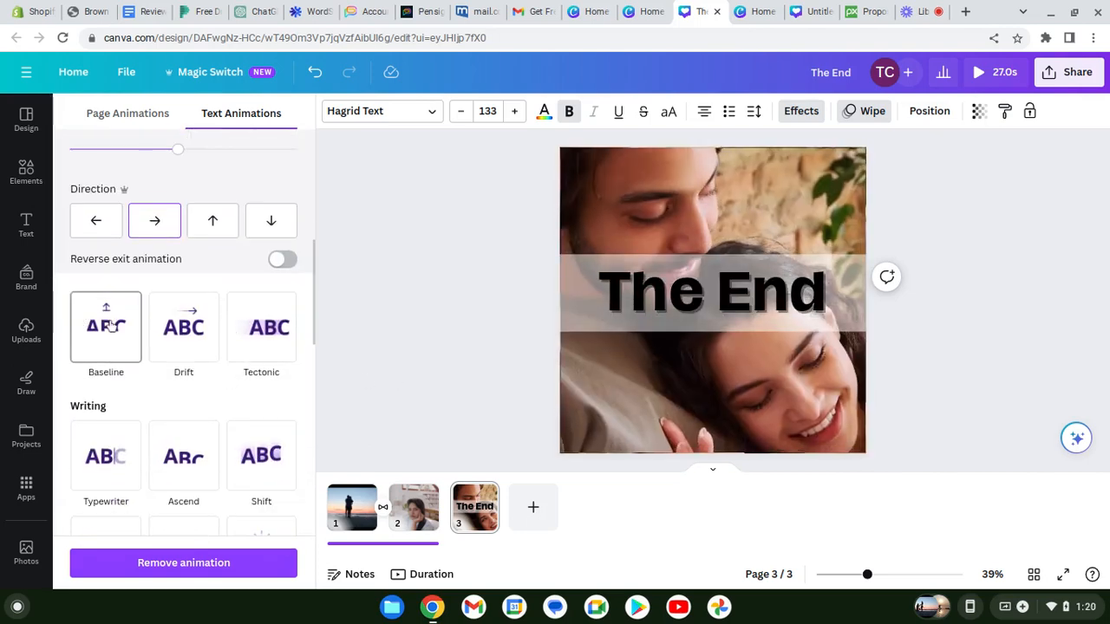
scroll(153, 415, "down", 3)
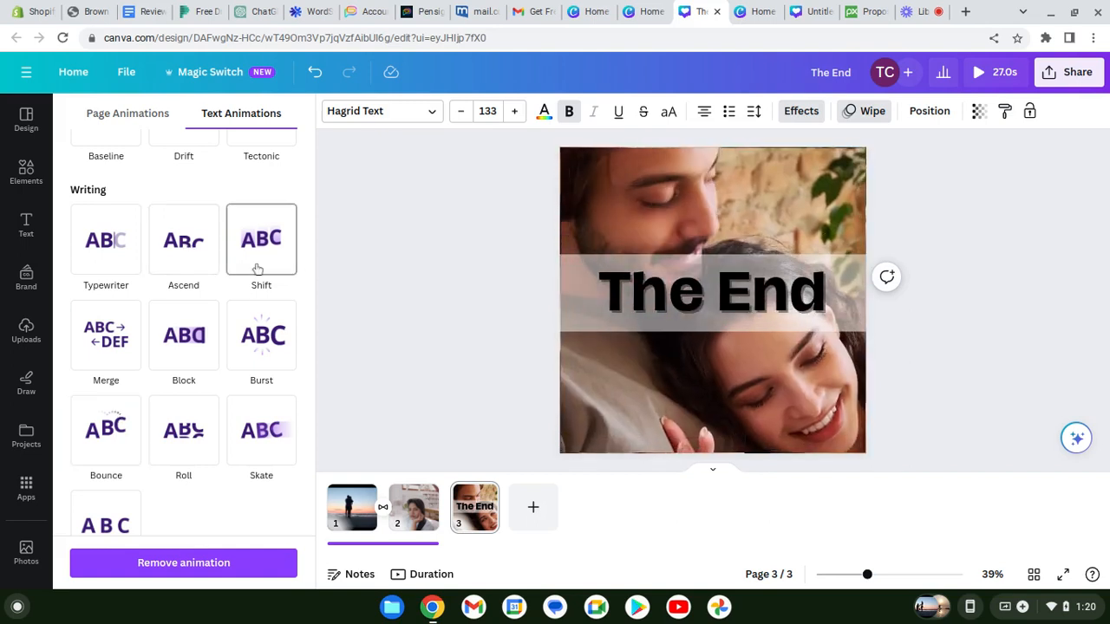
left_click(260, 338)
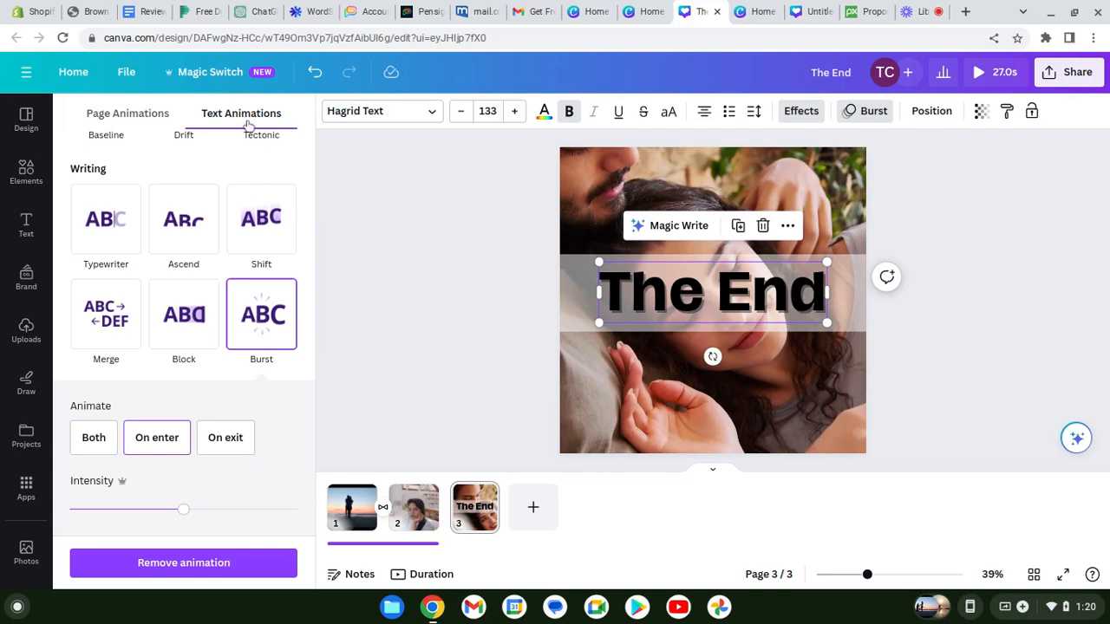
left_click(431, 295)
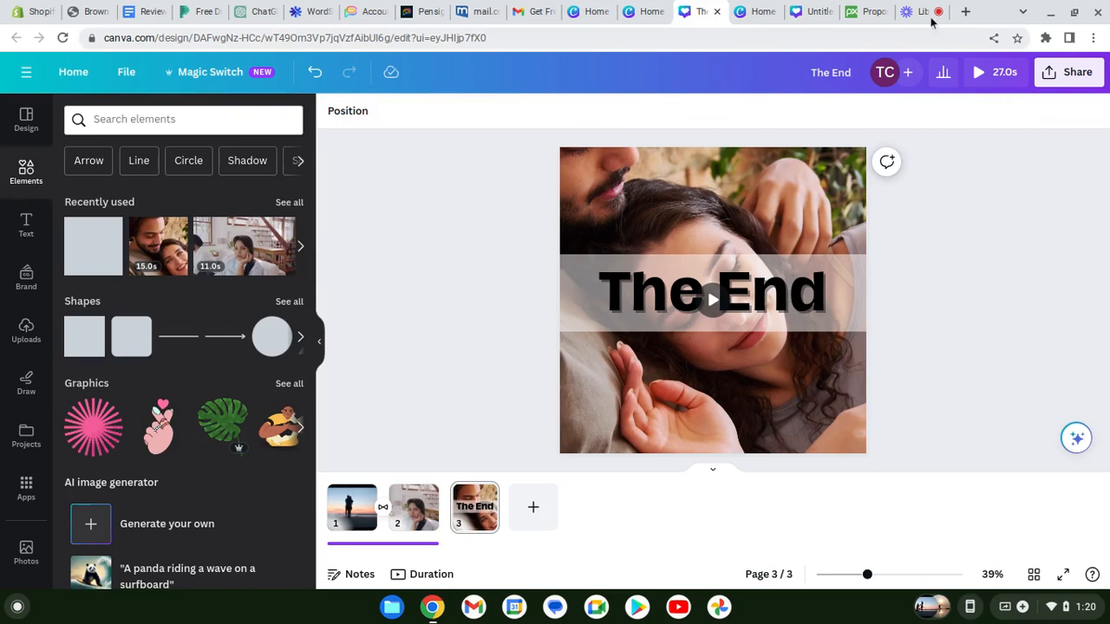
- Extend the background audio track to 27.0 s so it spans all three pages
scroll(472, 347, "down", 1)
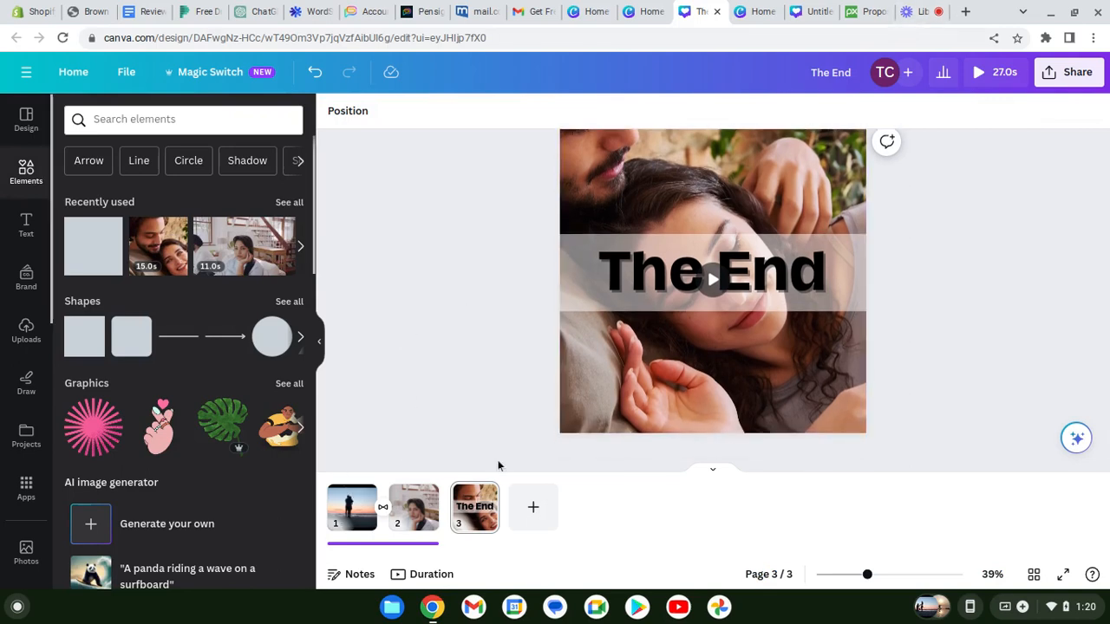
left_click(428, 545)
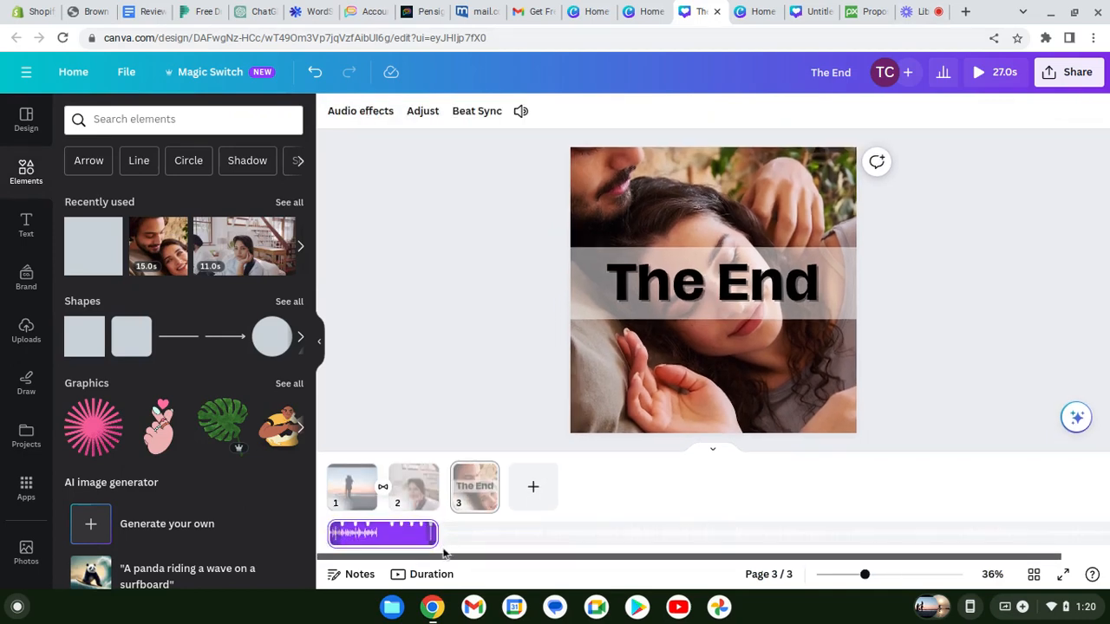
left_click_drag(435, 537, 506, 538)
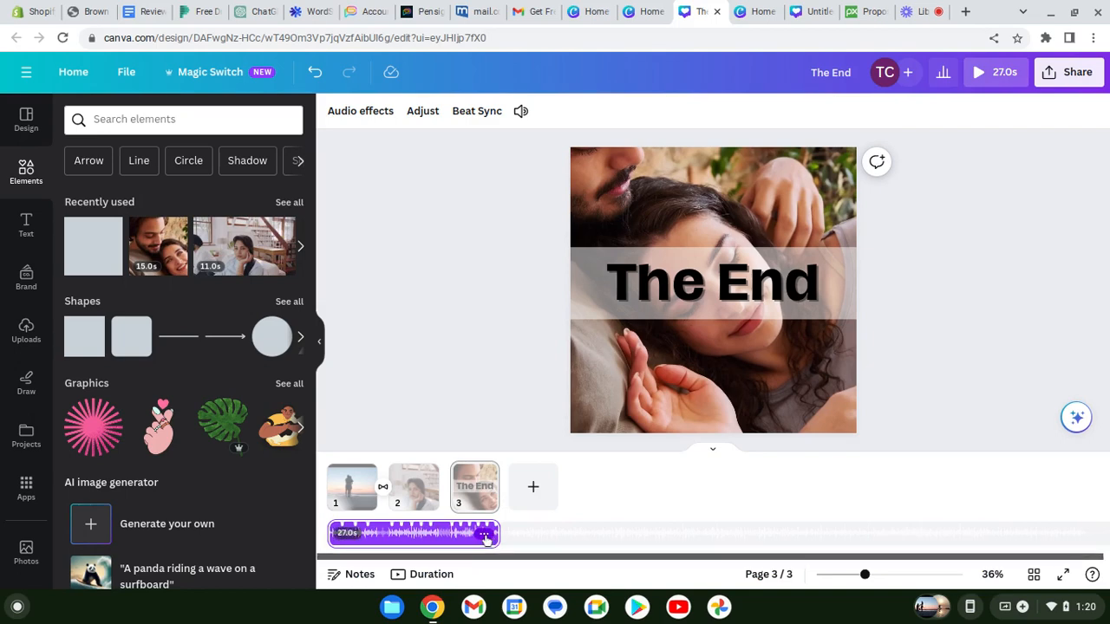
- Give the audio track a 1.7 s fade-out and a 1.3 s fade-in, and preview the full video
left_click(485, 535)
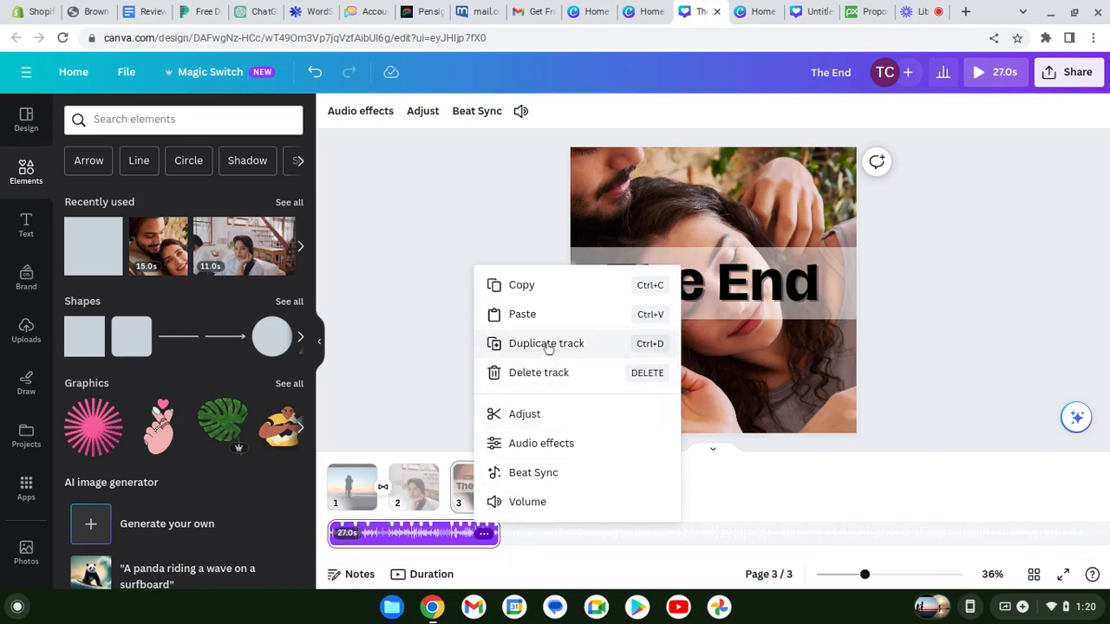
left_click(541, 444)
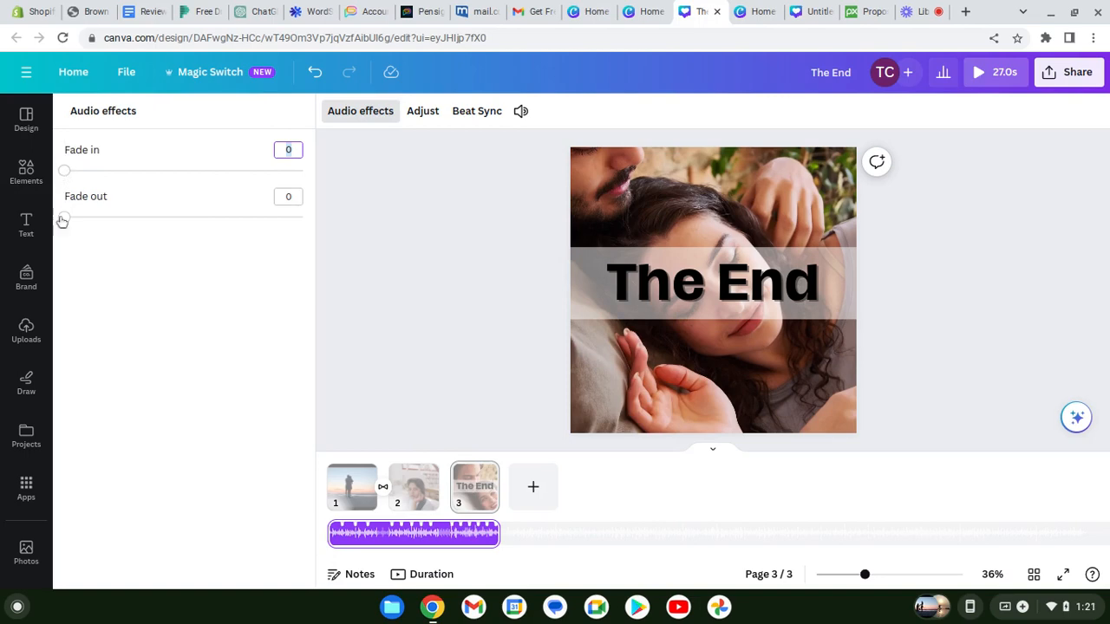
left_click_drag(65, 221, 145, 234)
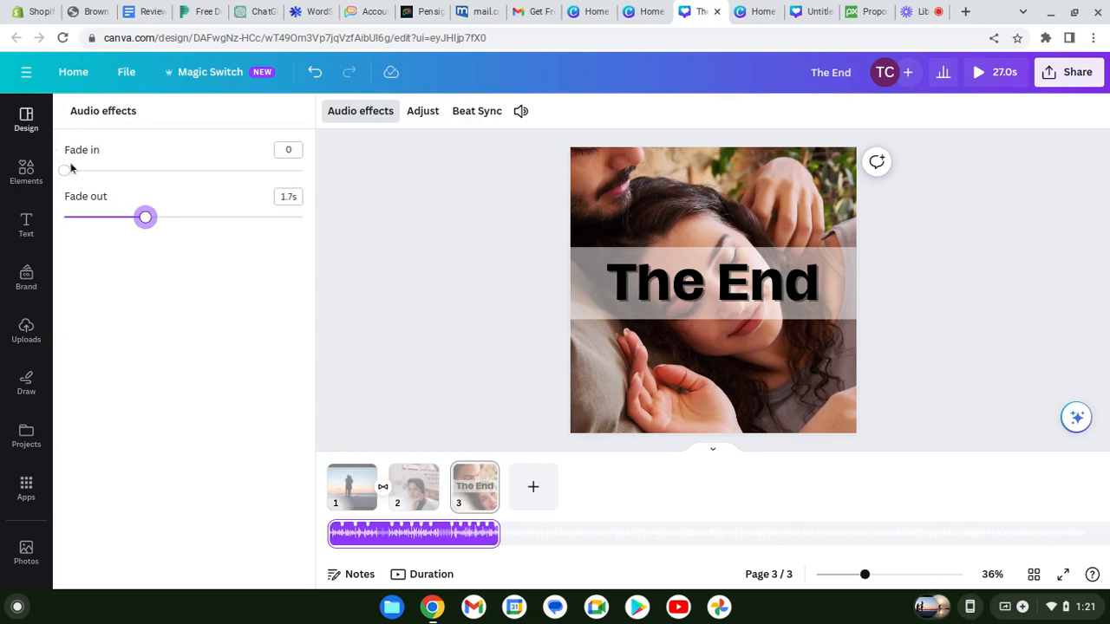
left_click_drag(70, 176, 126, 215)
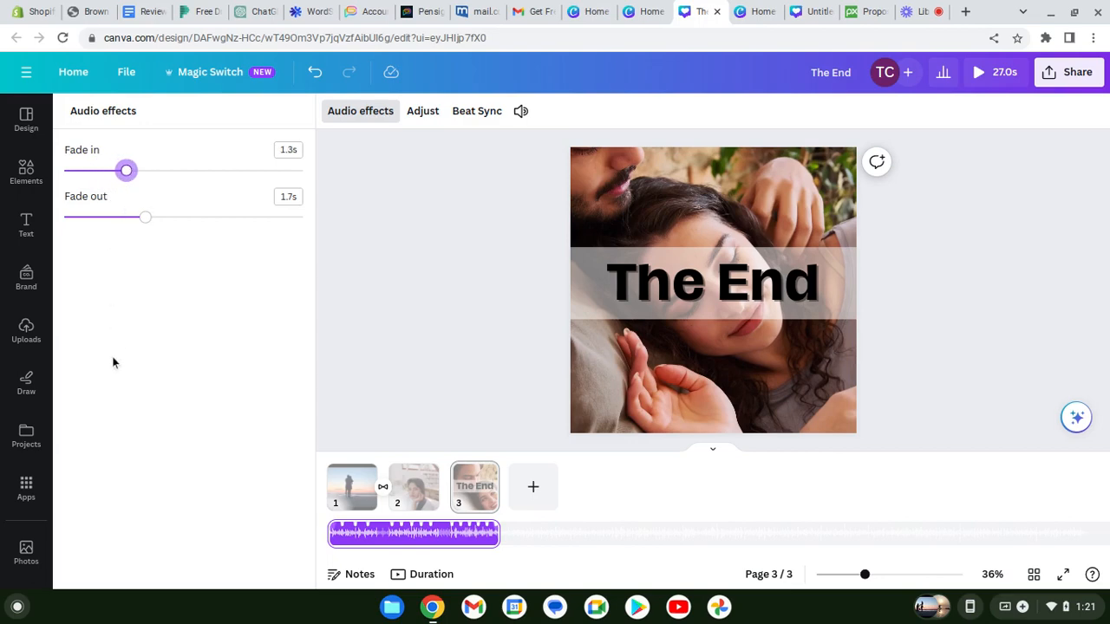
left_click(430, 315)
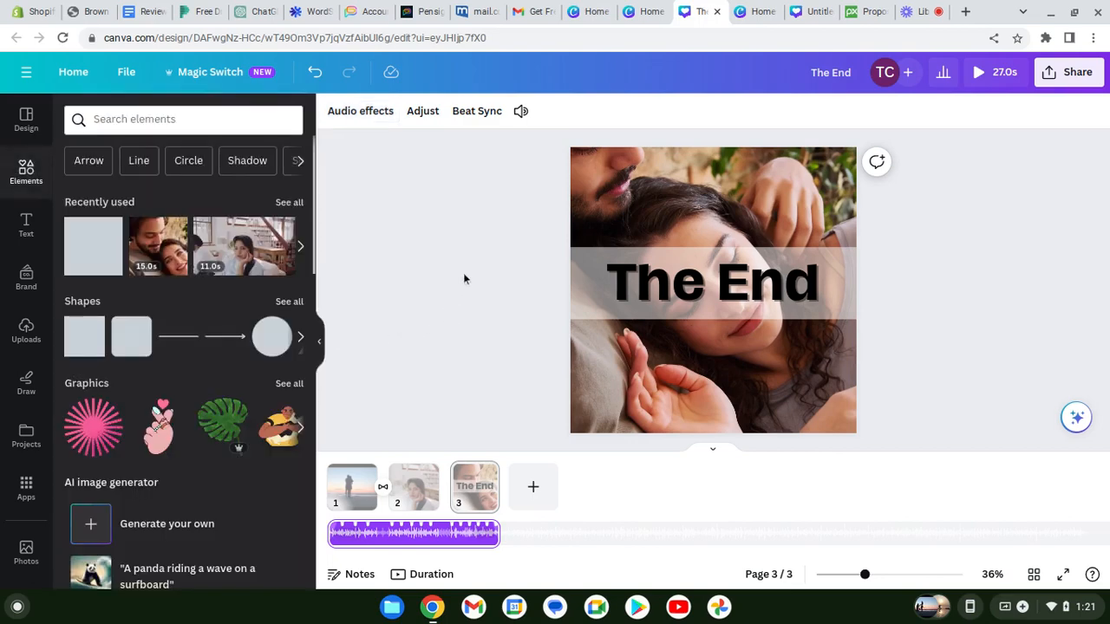
left_click(983, 76)
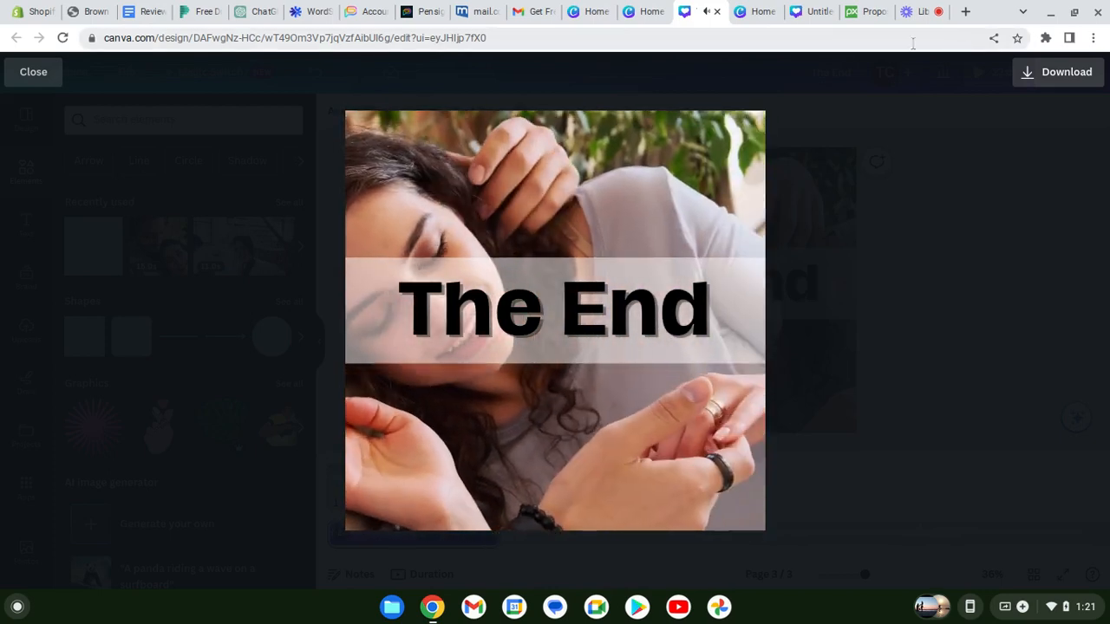
left_click(33, 73)
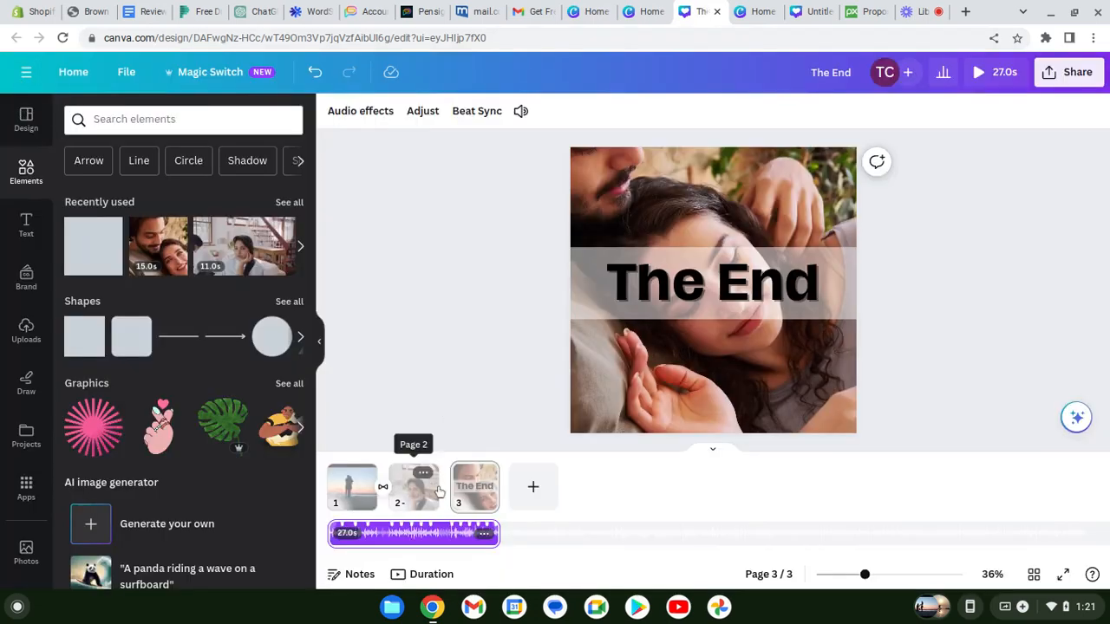
- Apply the 0.5-second Dissolve transition from between pages 1 and 2 between all pages
mouse_move(453, 496)
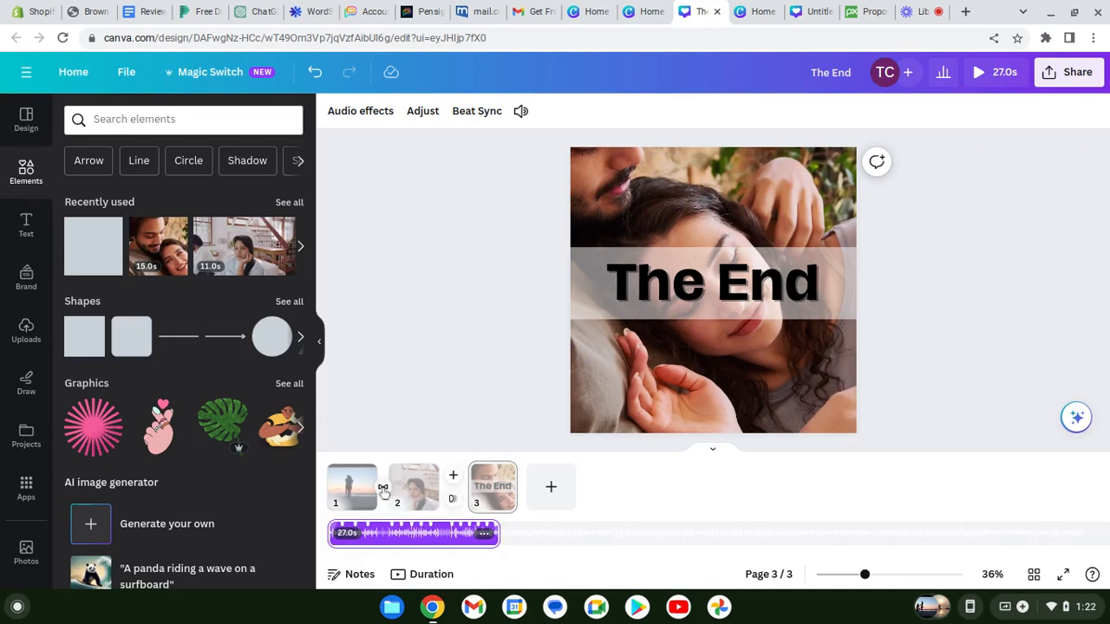
left_click(384, 489)
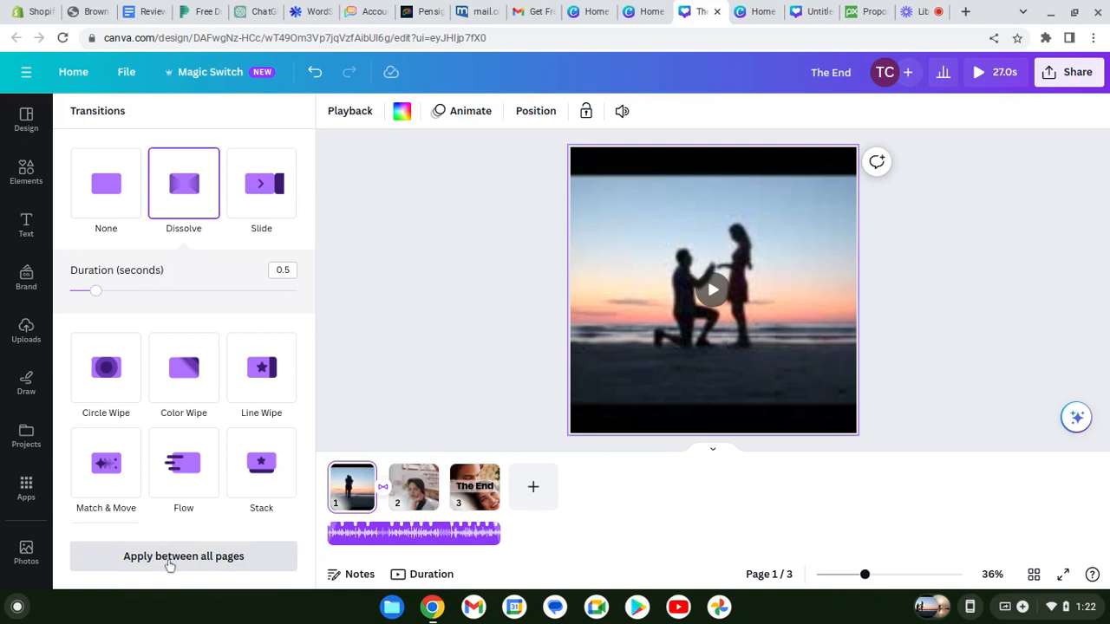
mouse_move(448, 501)
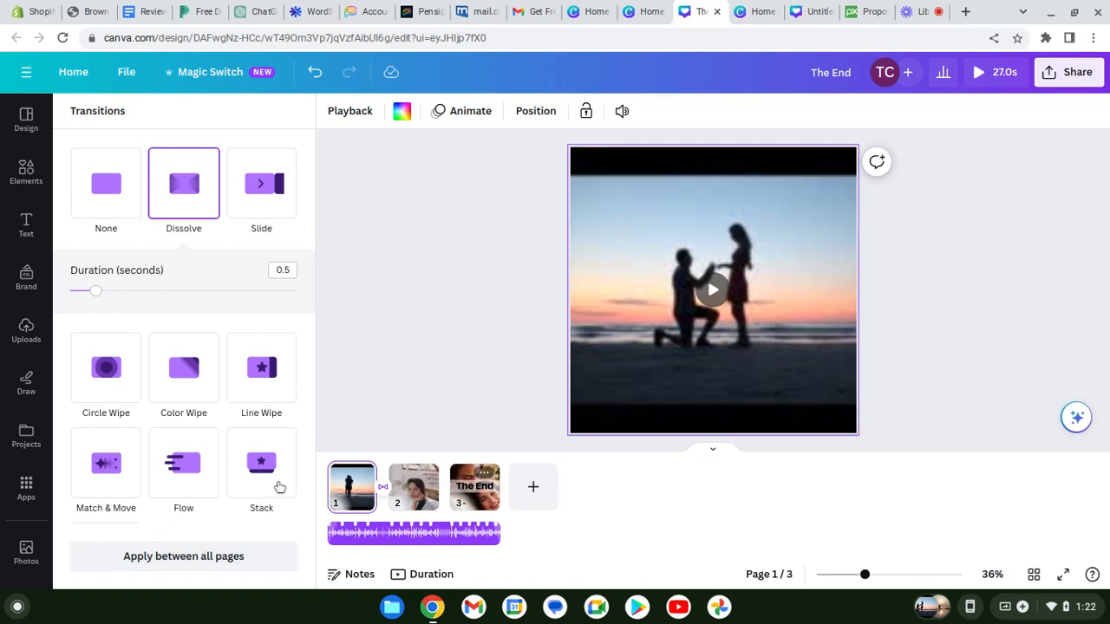
left_click(187, 559)
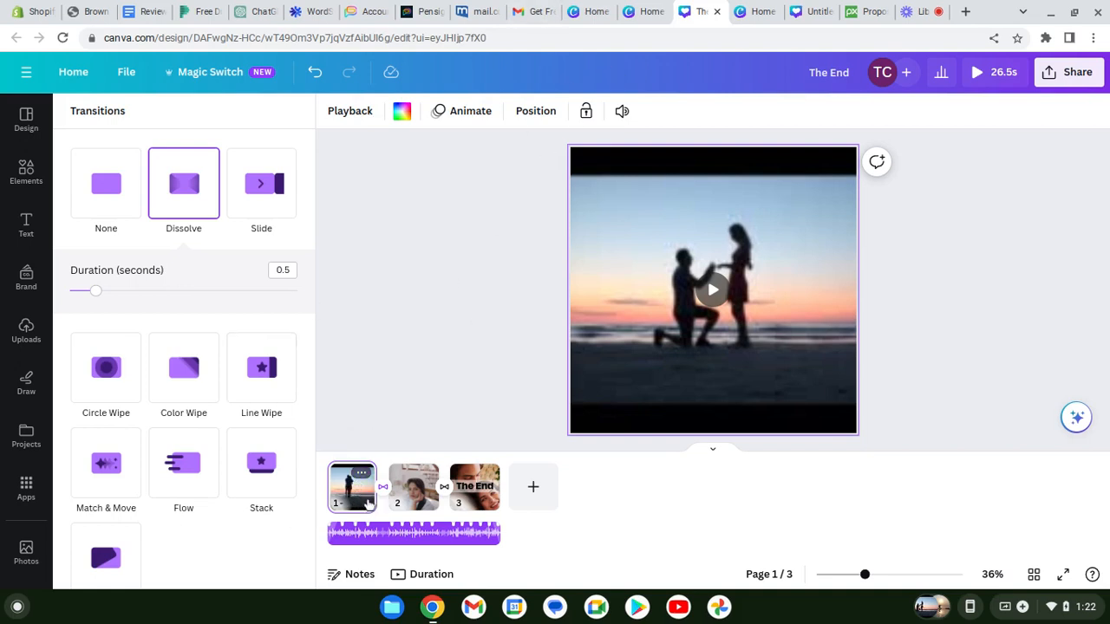
- Look through the page options of page 1 and page 3
left_click(363, 476)
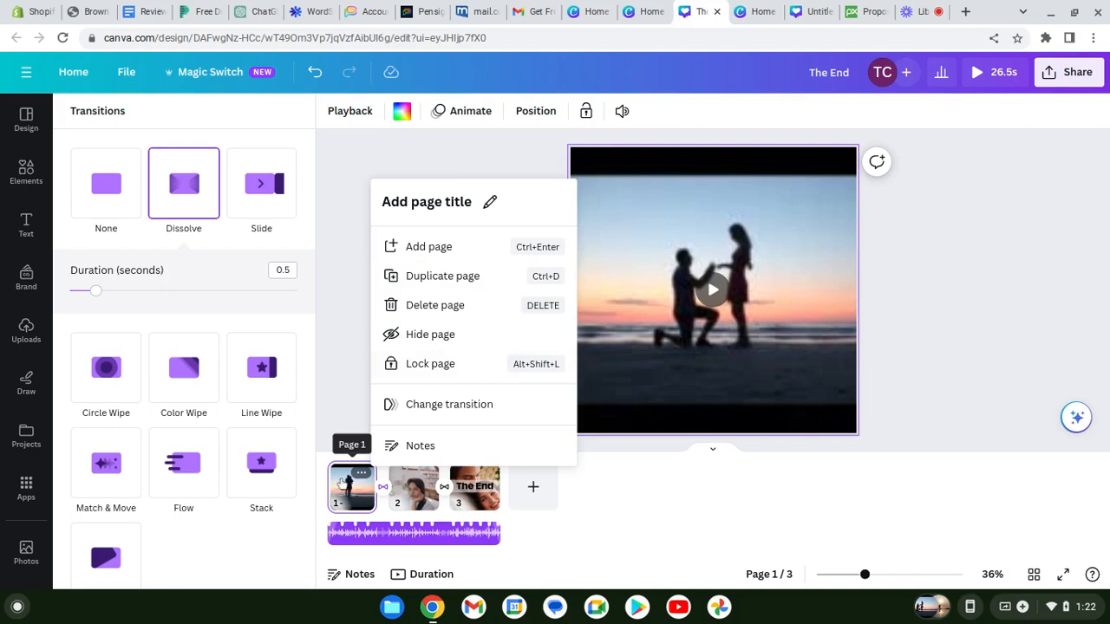
left_click(355, 397)
left_click(363, 452)
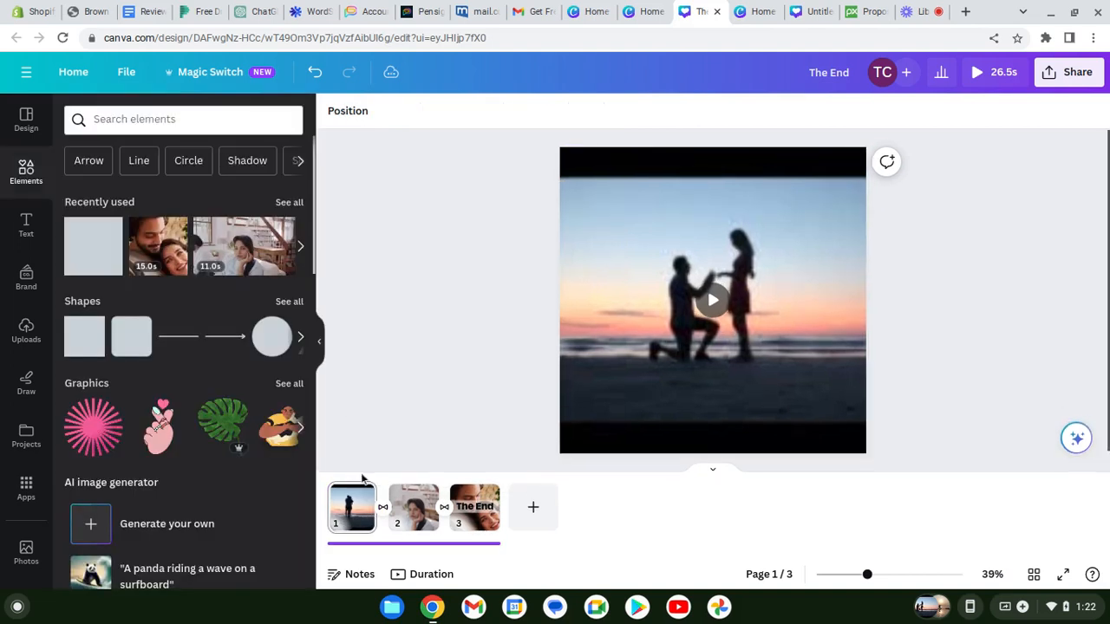
left_click(361, 495)
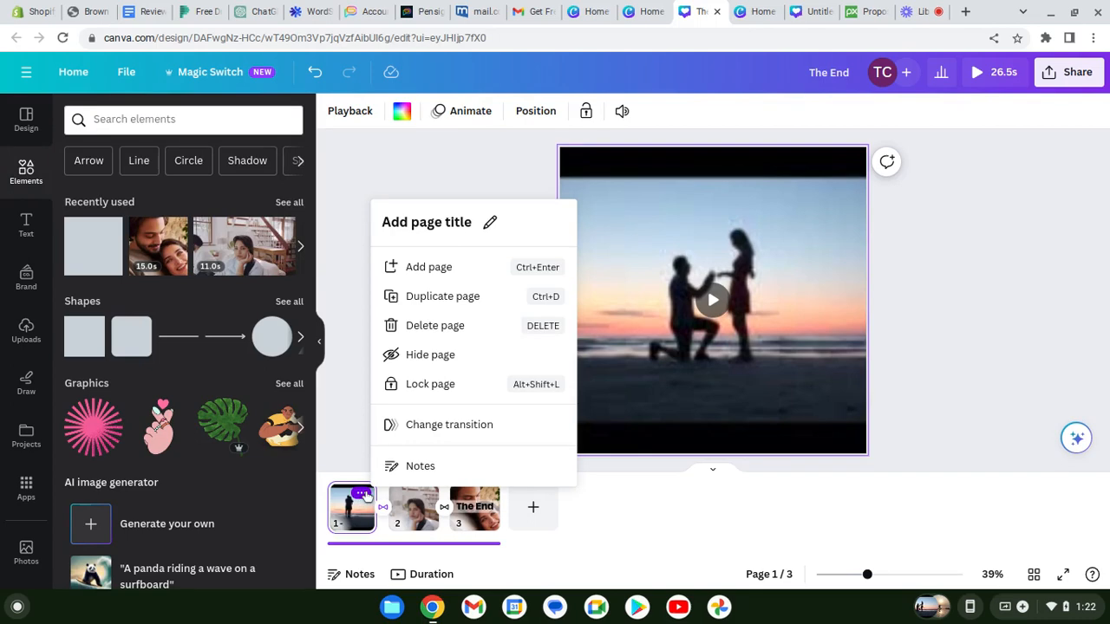
left_click(353, 397)
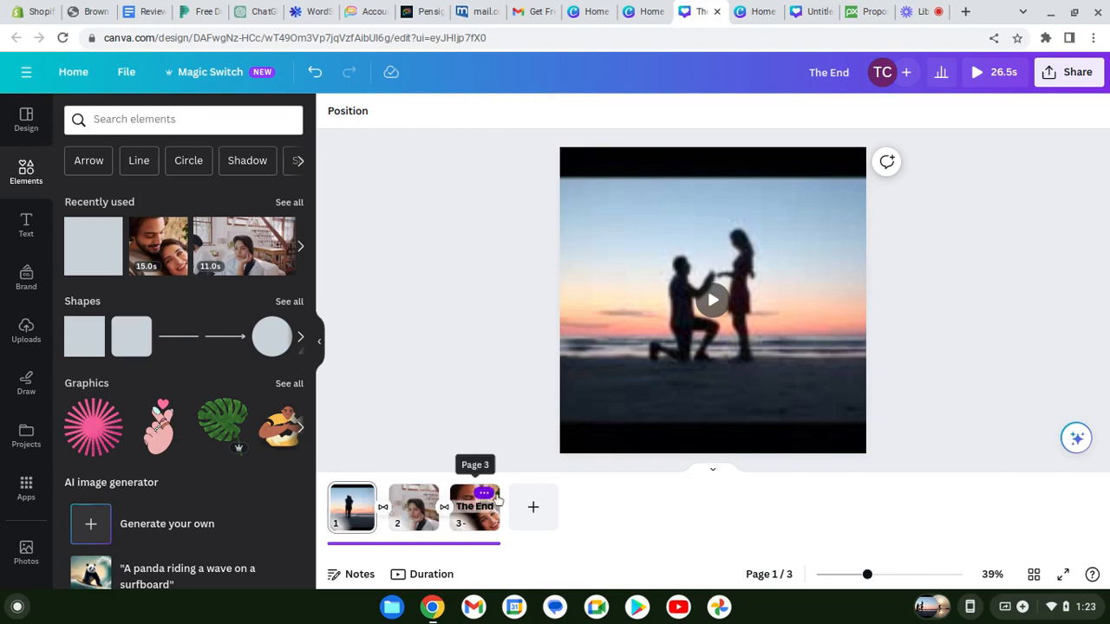
left_click(483, 494)
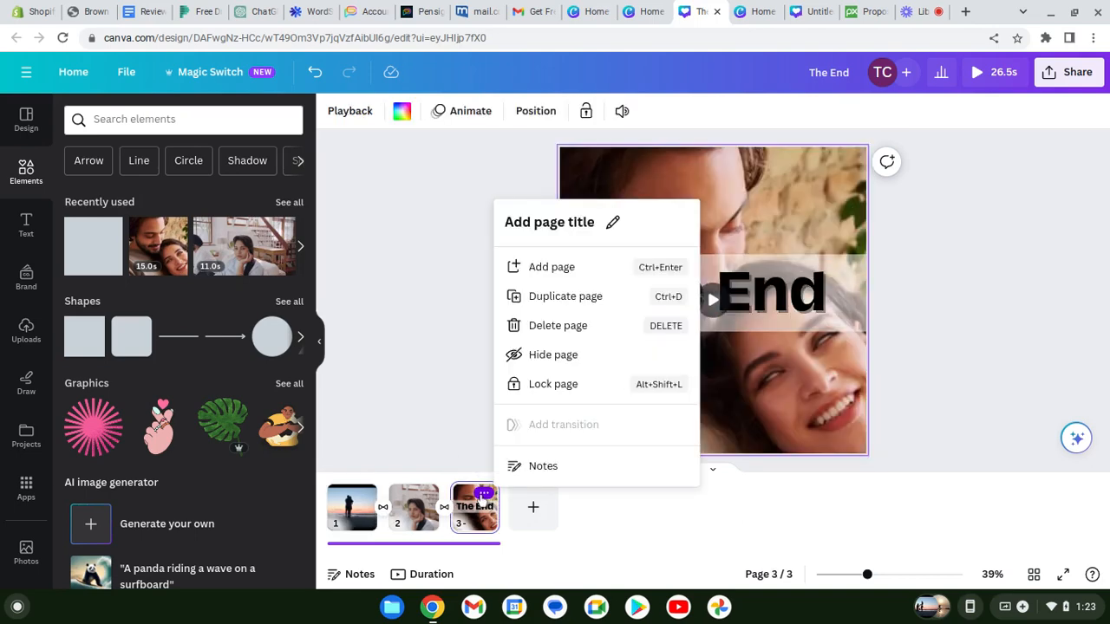
left_click(435, 377)
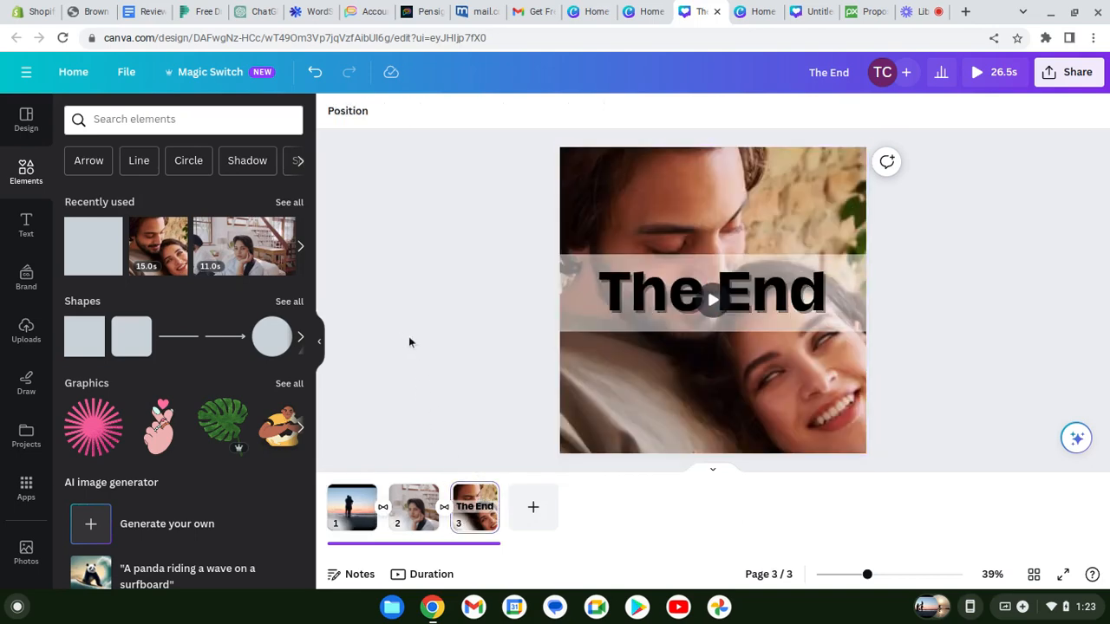
- Check the volume setting for all videos on page 1 and play the whole video in preview
left_click(361, 496)
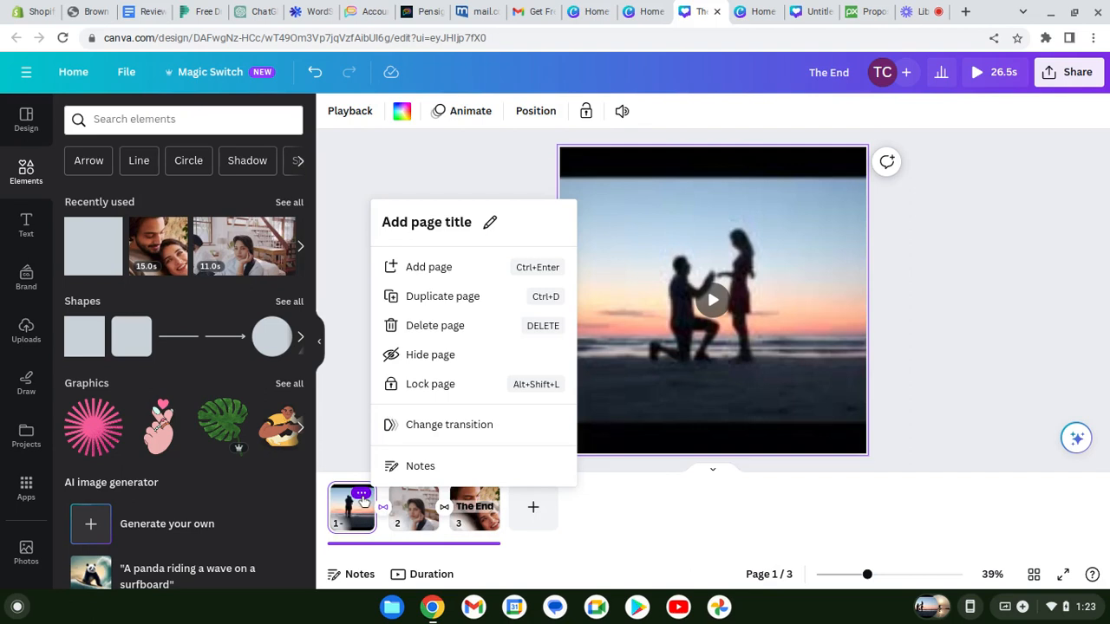
left_click(622, 111)
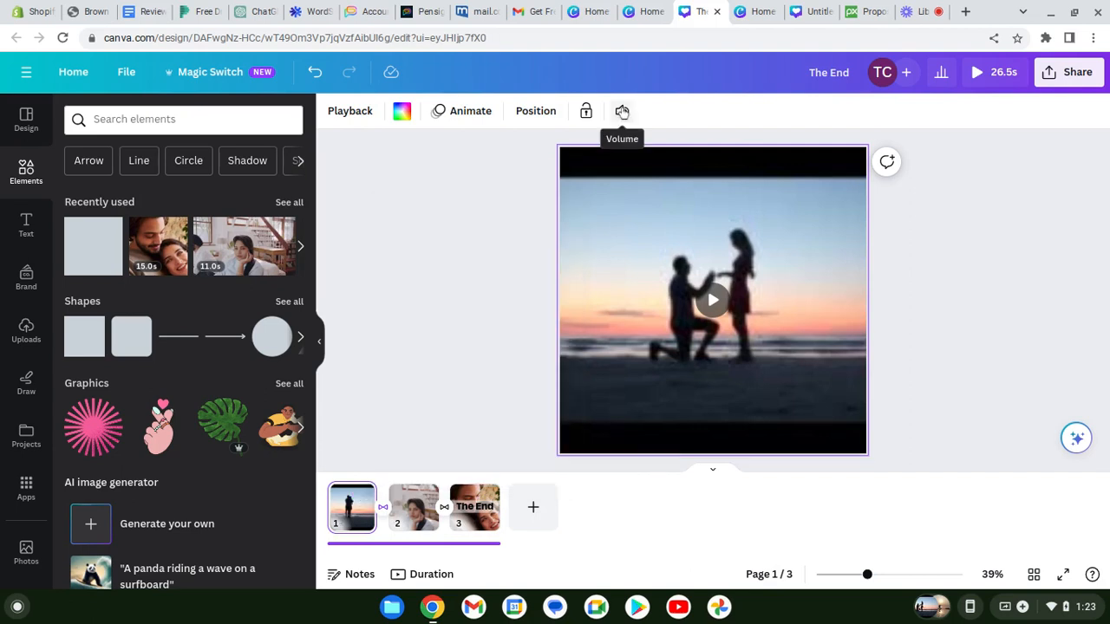
left_click(621, 111)
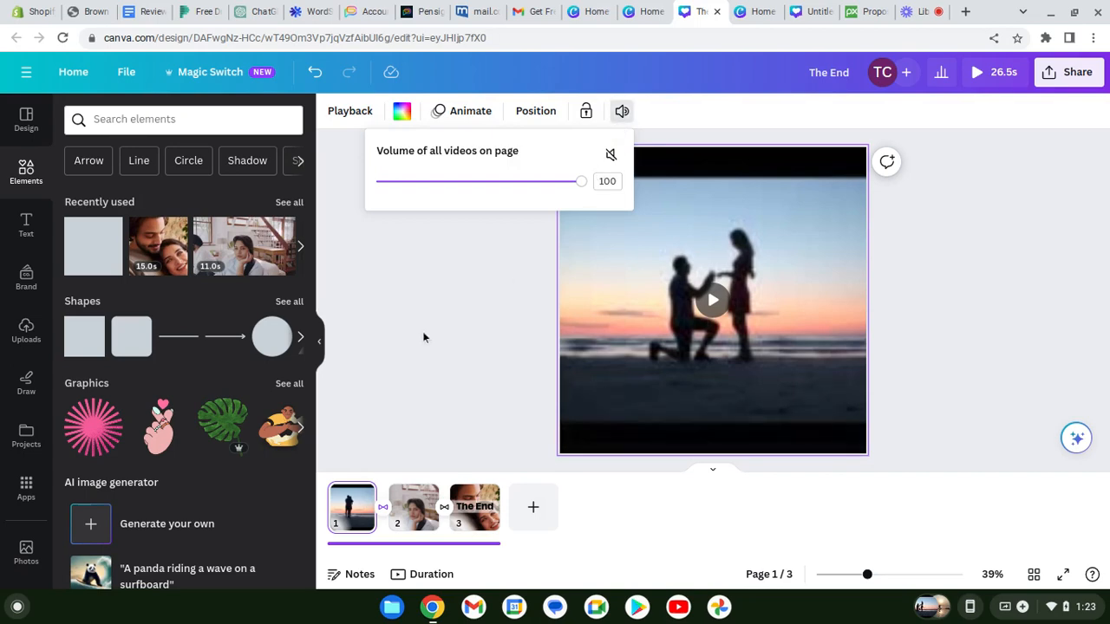
left_click(456, 338)
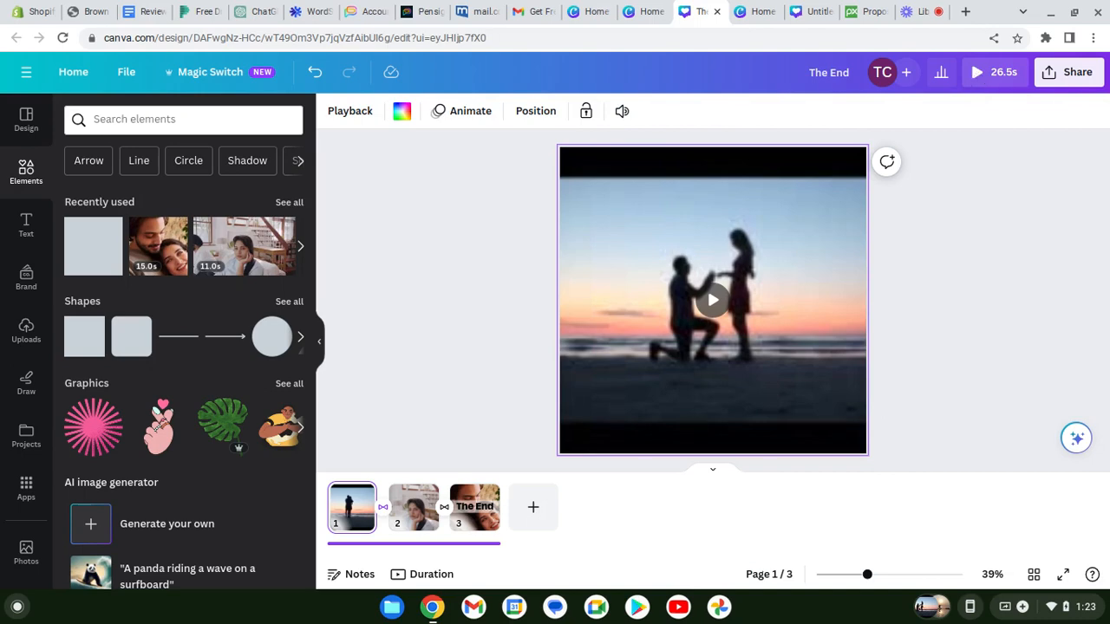
left_click(977, 74)
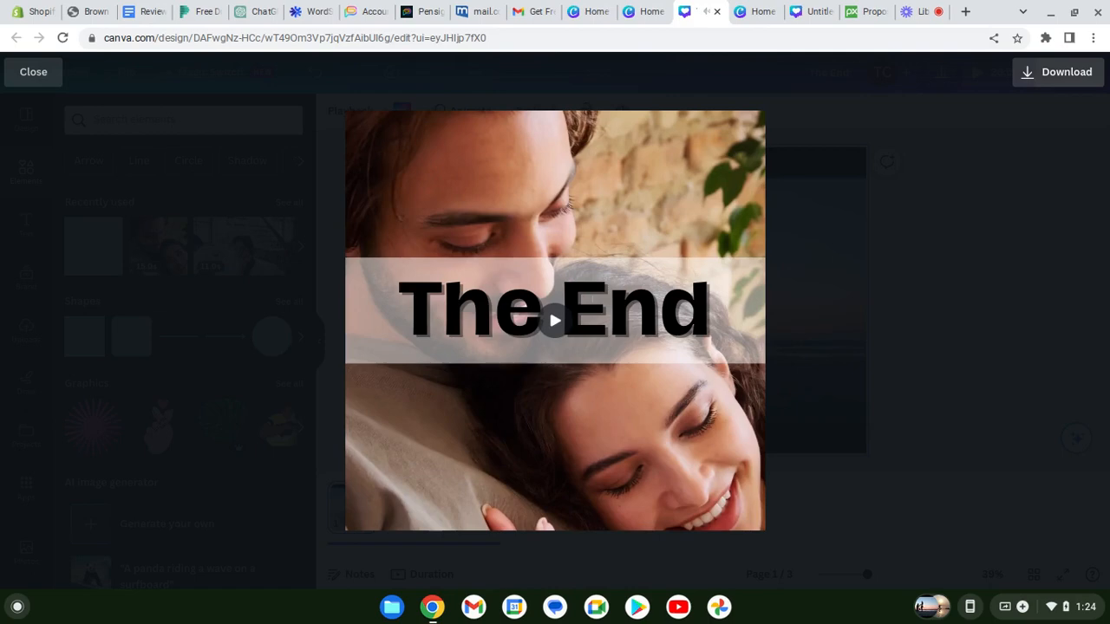
left_click(38, 74)
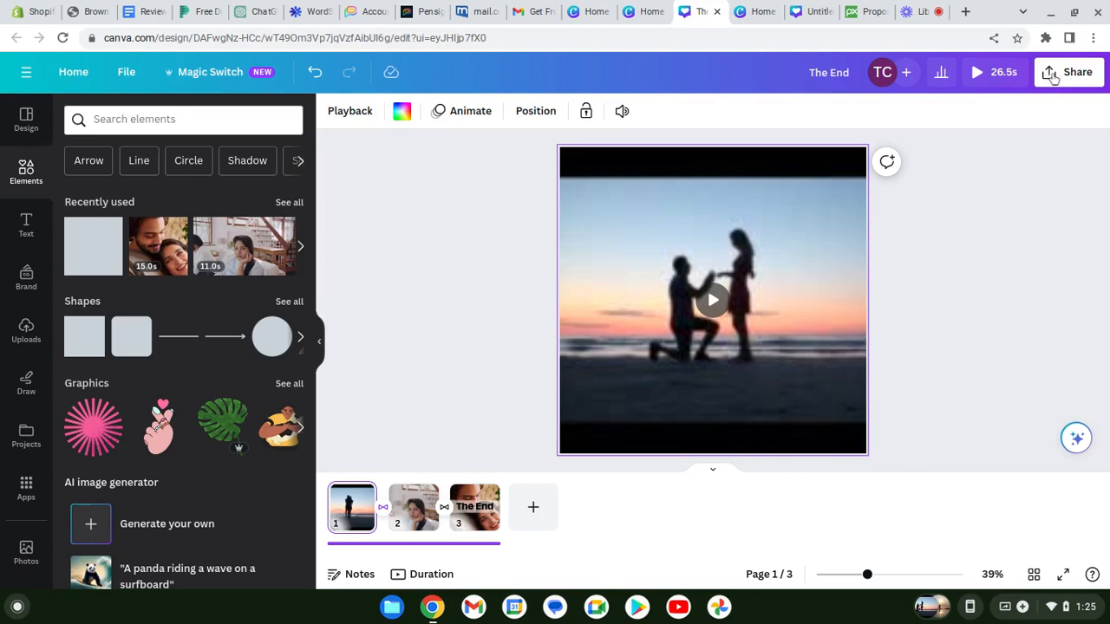
- Set the collaboration link's access to Anyone with the link and review its permission levels
left_click(1049, 73)
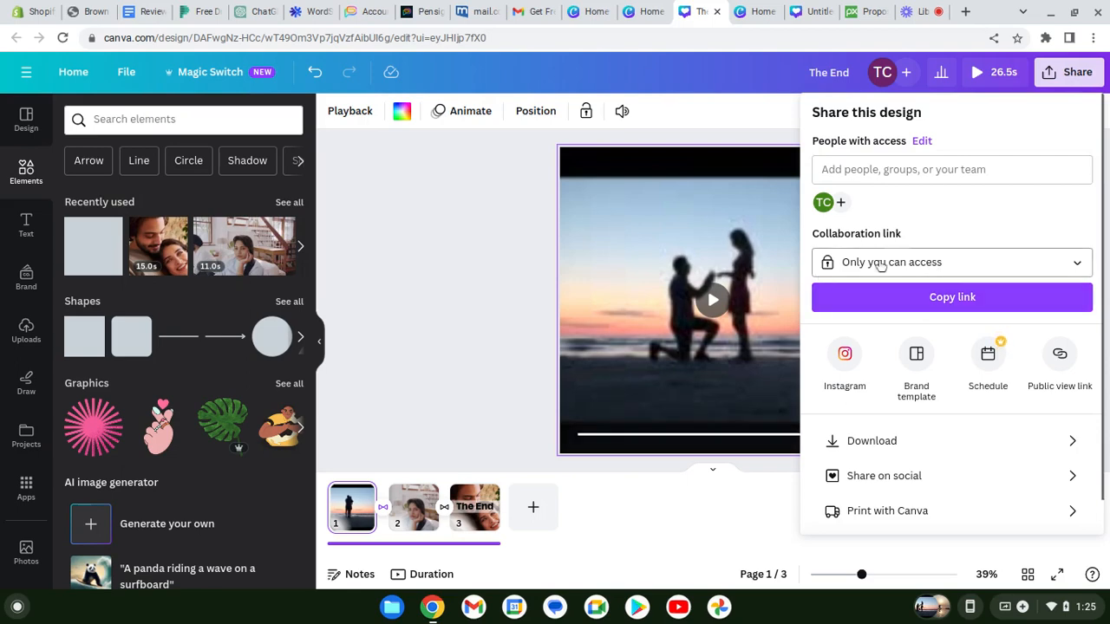
left_click(944, 265)
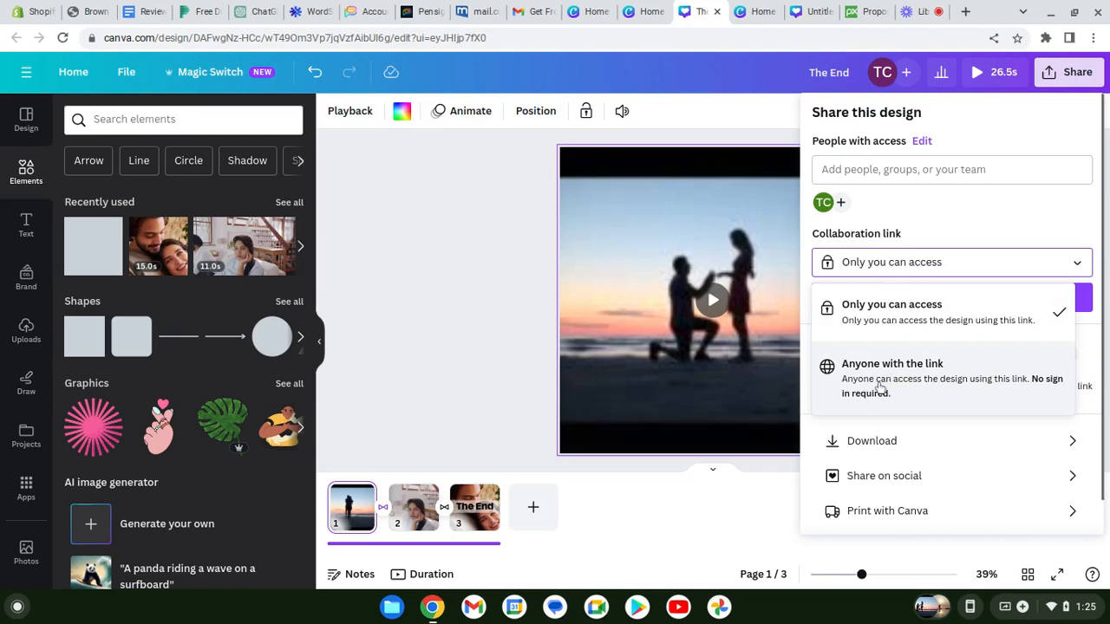
left_click(928, 383)
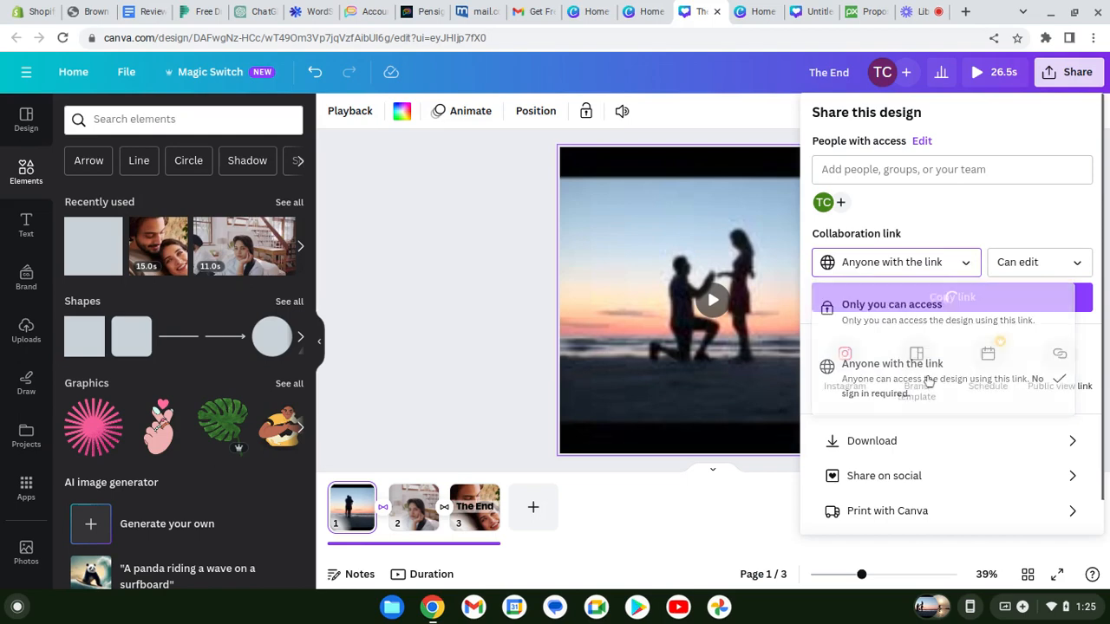
left_click(885, 243)
left_click(1080, 265)
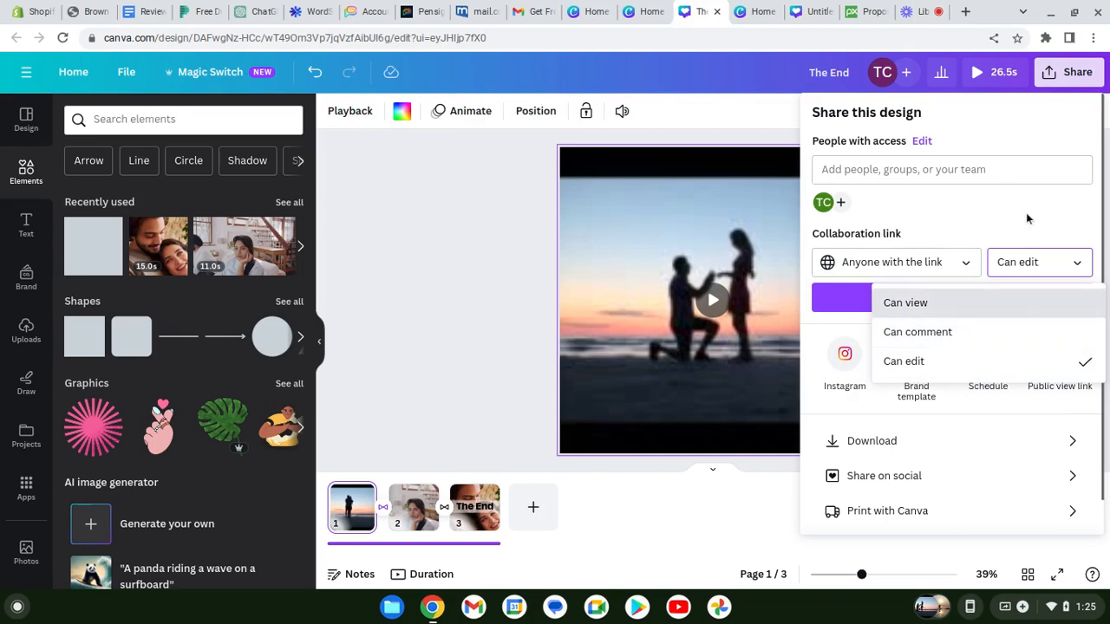
key("Escape")
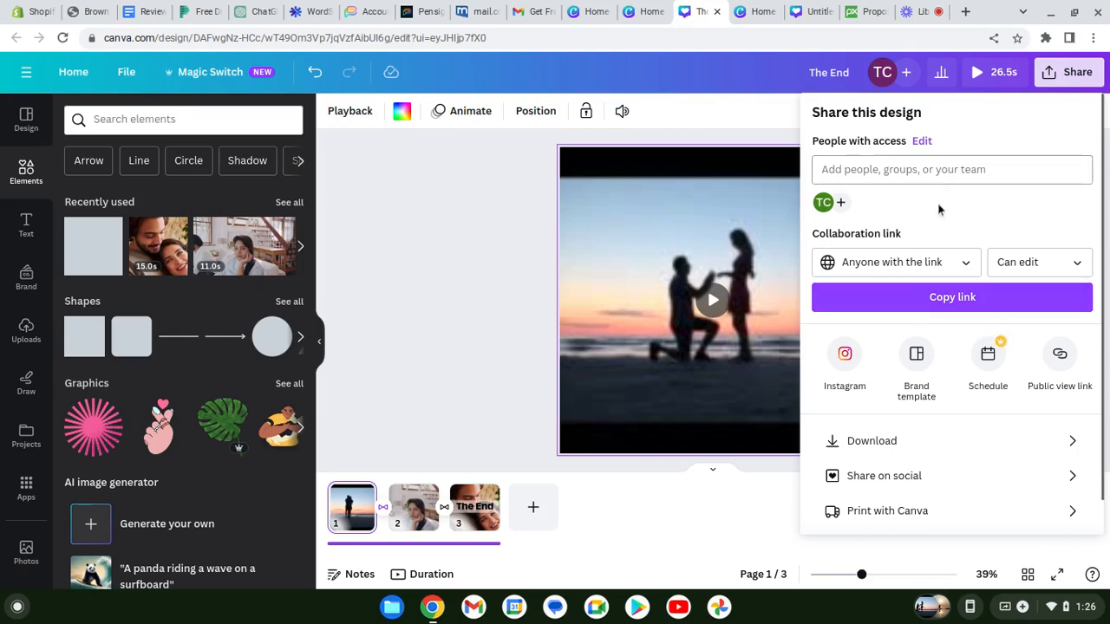
- Review the download settings for file type, quality and page selection without downloading
left_click(883, 444)
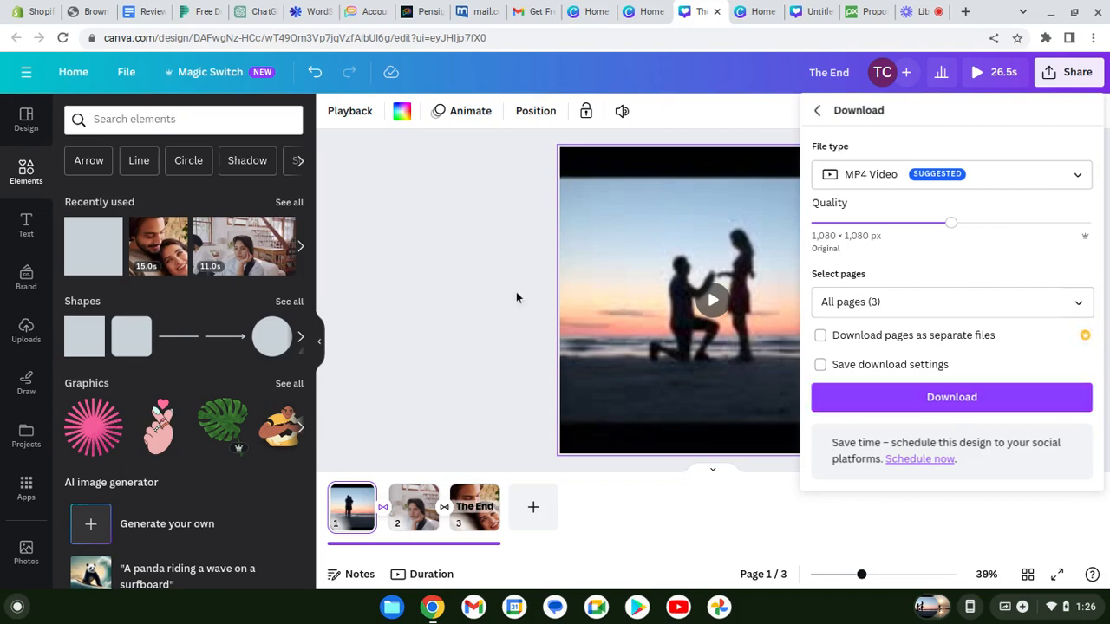
left_click(460, 329)
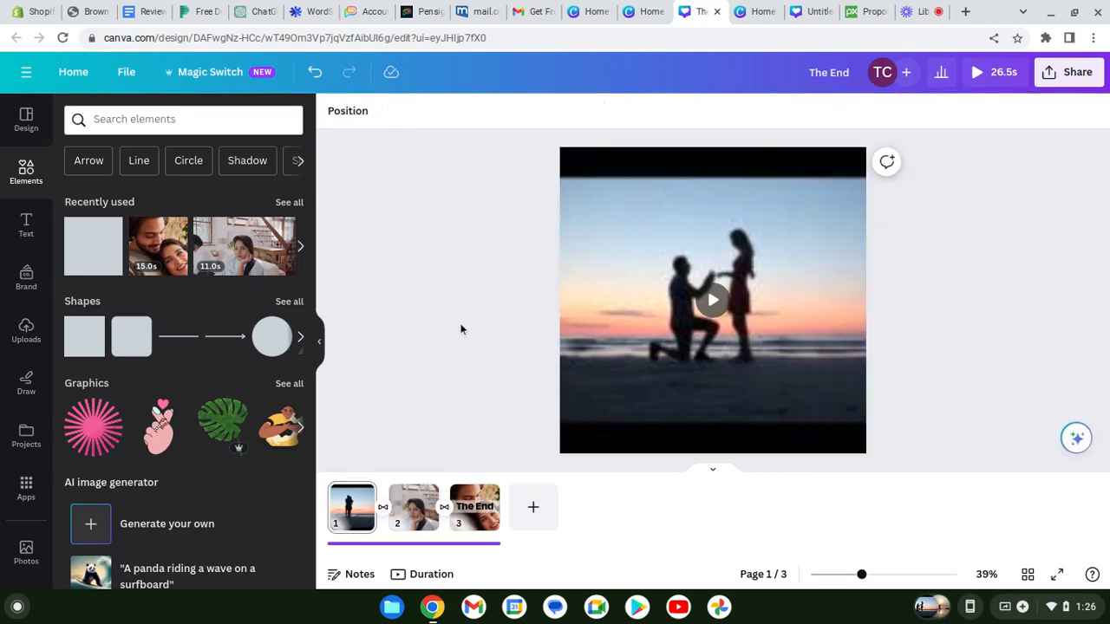